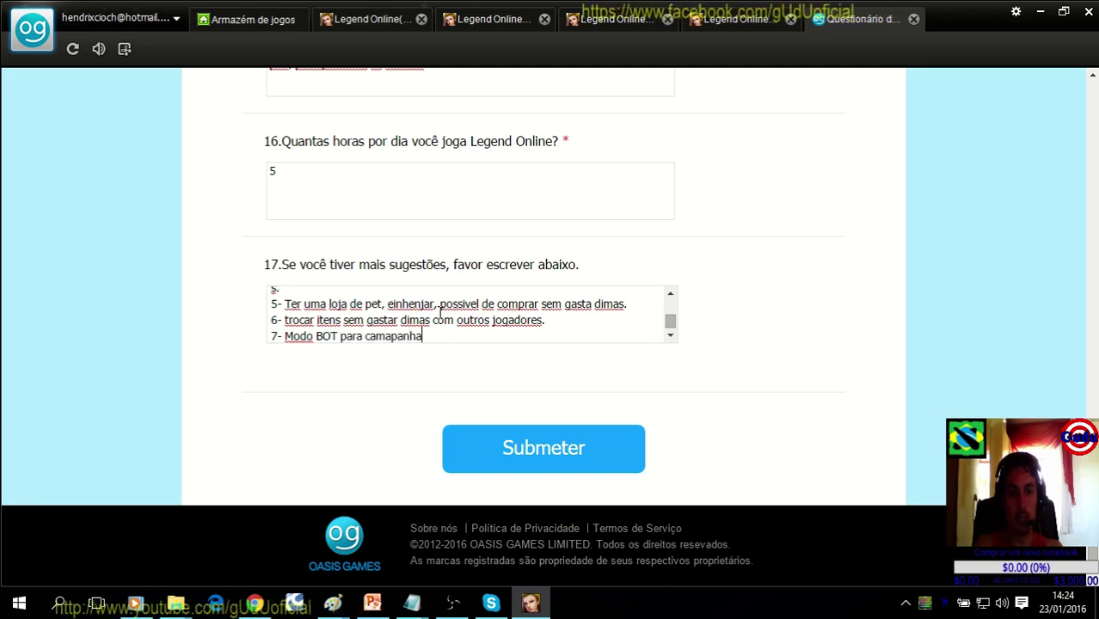
Complete suggestion 7 in the question 17 answer with "mult player, toca dos lobos, TJ, TS".
text(playe)
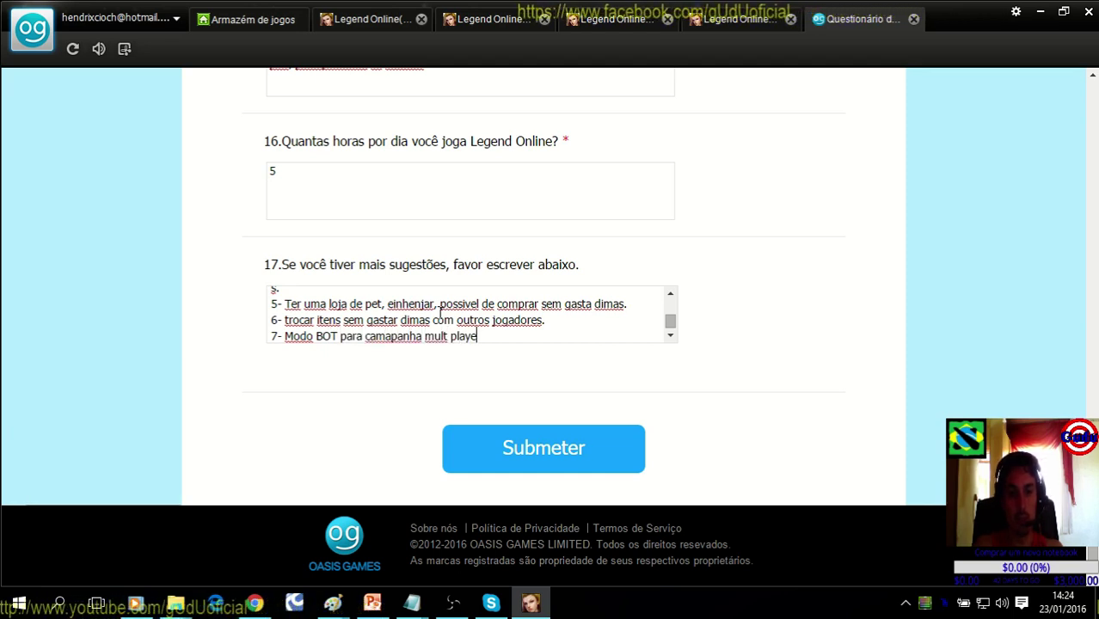
text(r, toca)
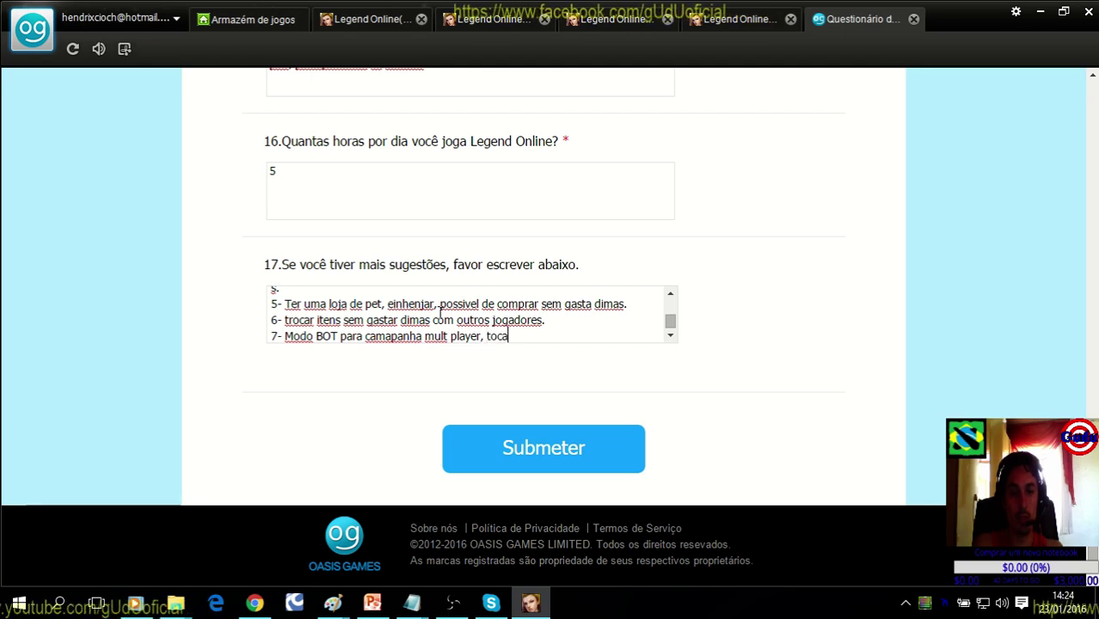
text( dos lobos)
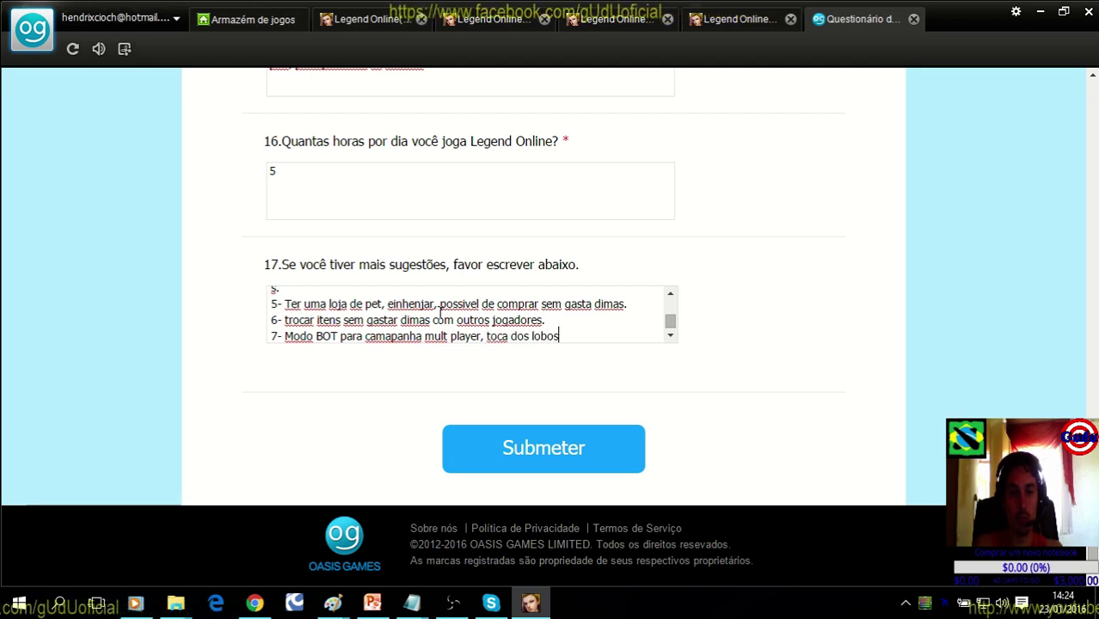
text(, T)
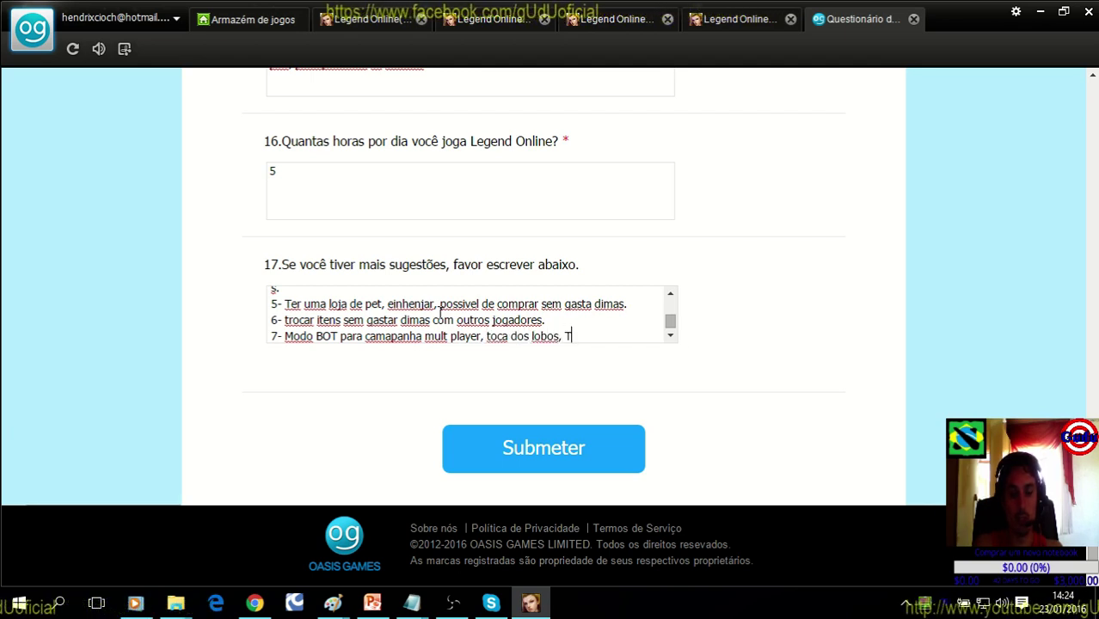
text(SJ, )
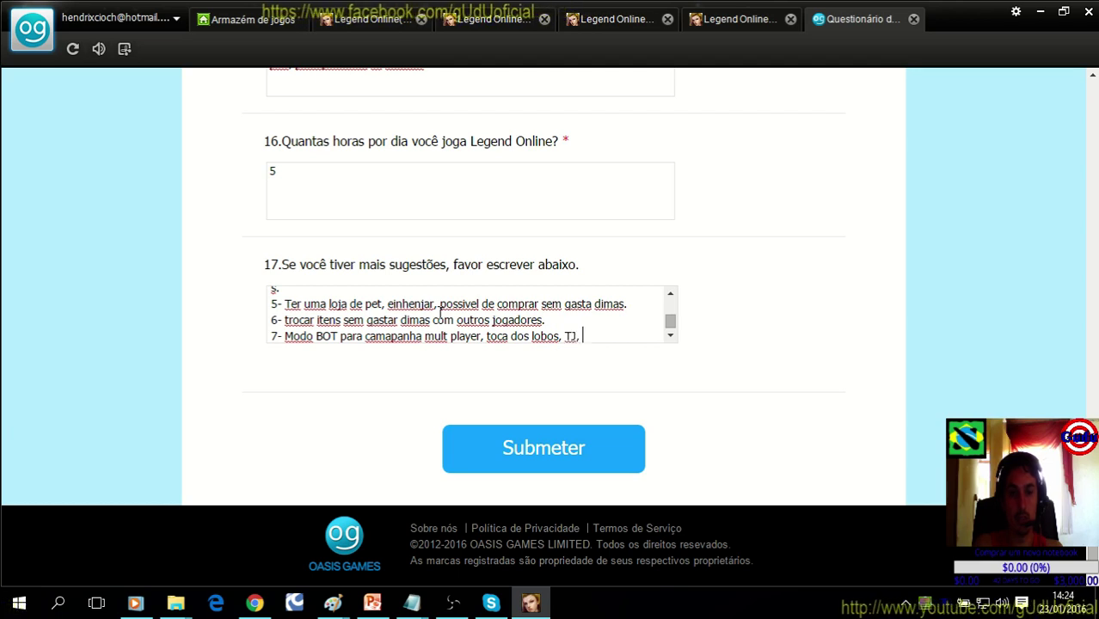
text(TS,)
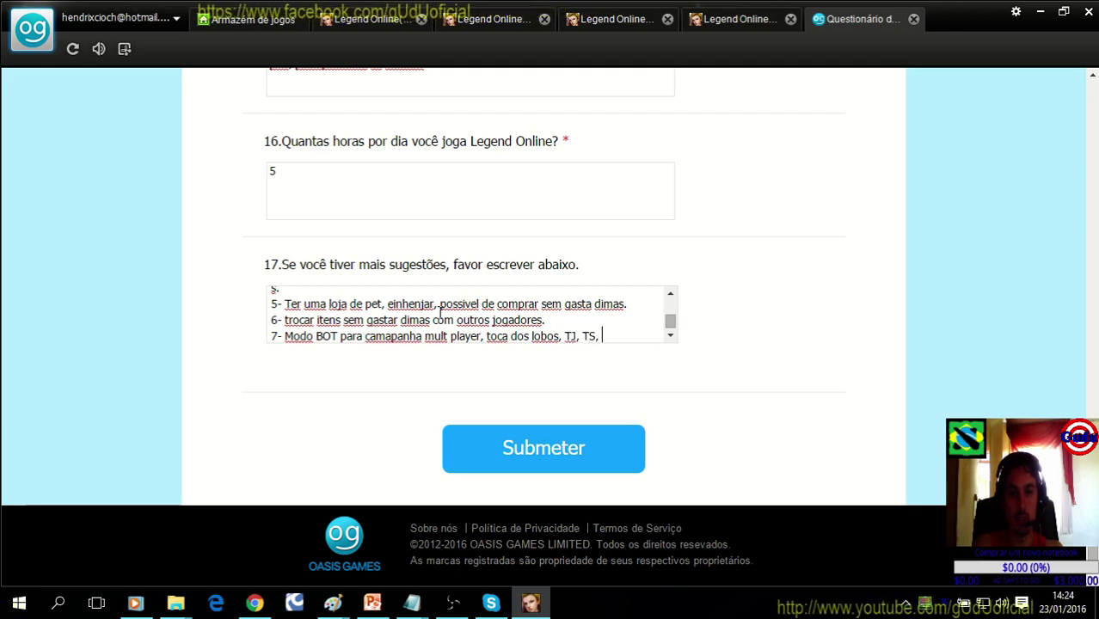
key(BackSpace)
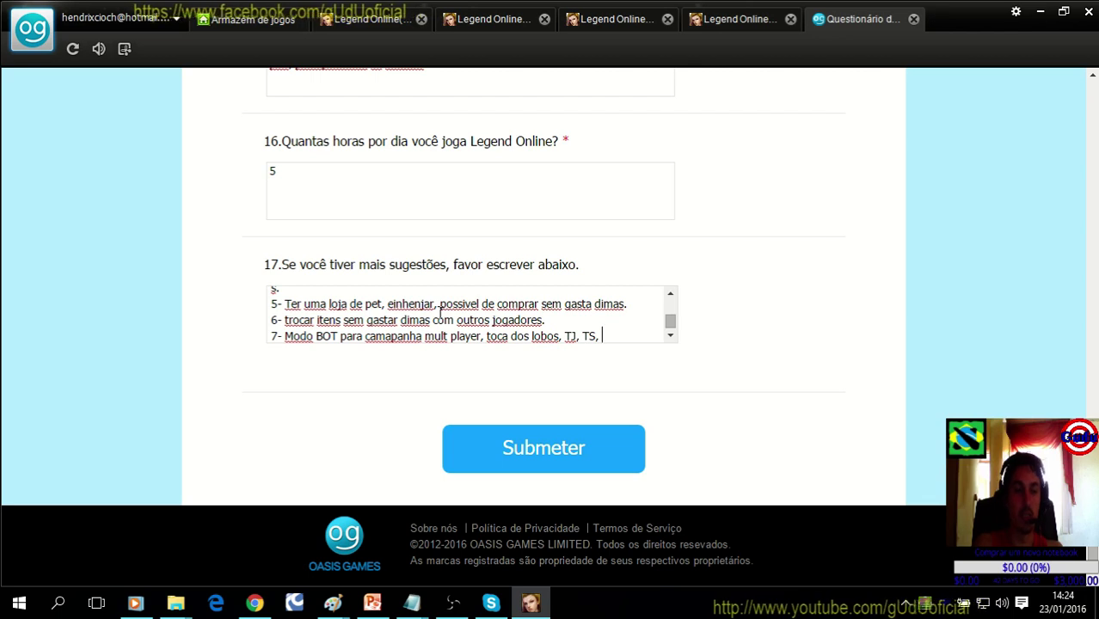
key(BackSpace)
Begin suggestion 8 on a new line of the question 17 answer with "8- Momo BOT para".
key(Return)
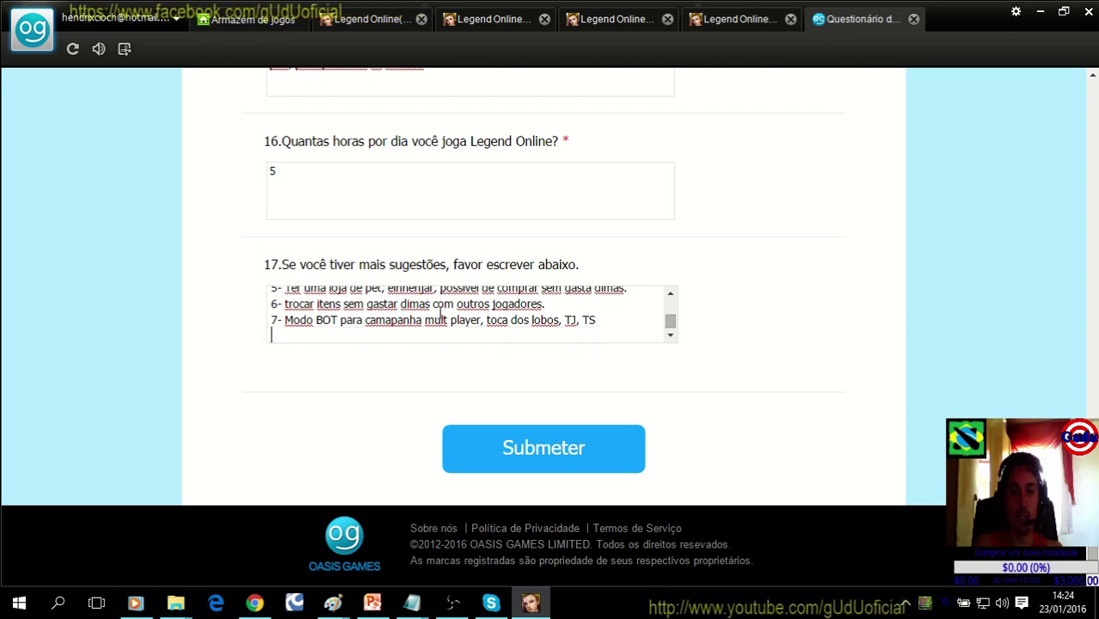
text(8- )
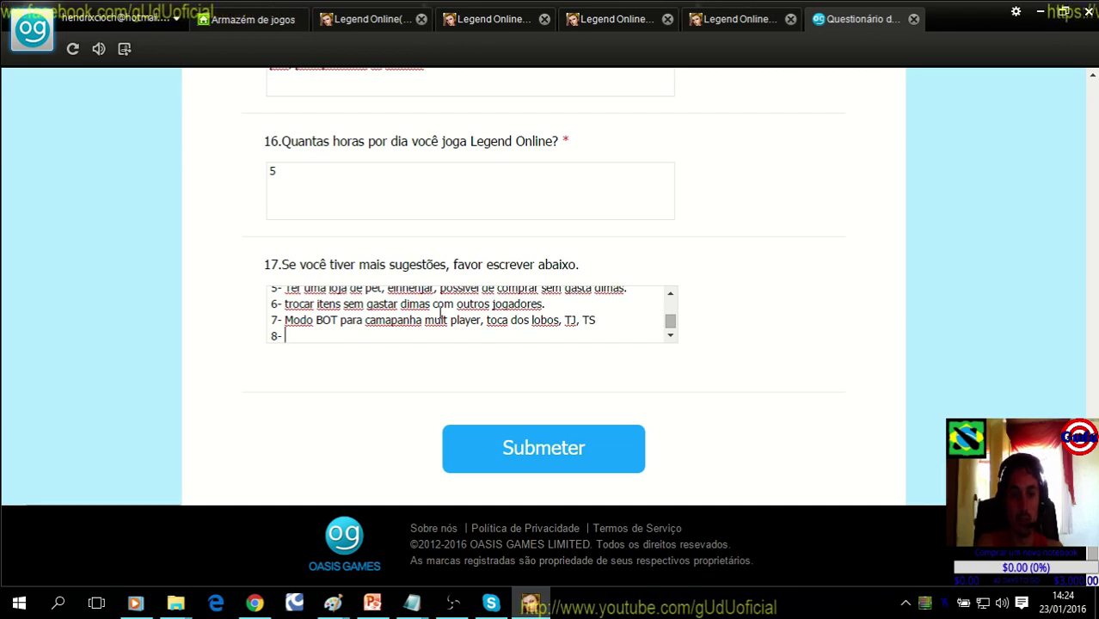
text(MOdo)
key(BackSpace)
key(BackSpace)
key(BackSpace)
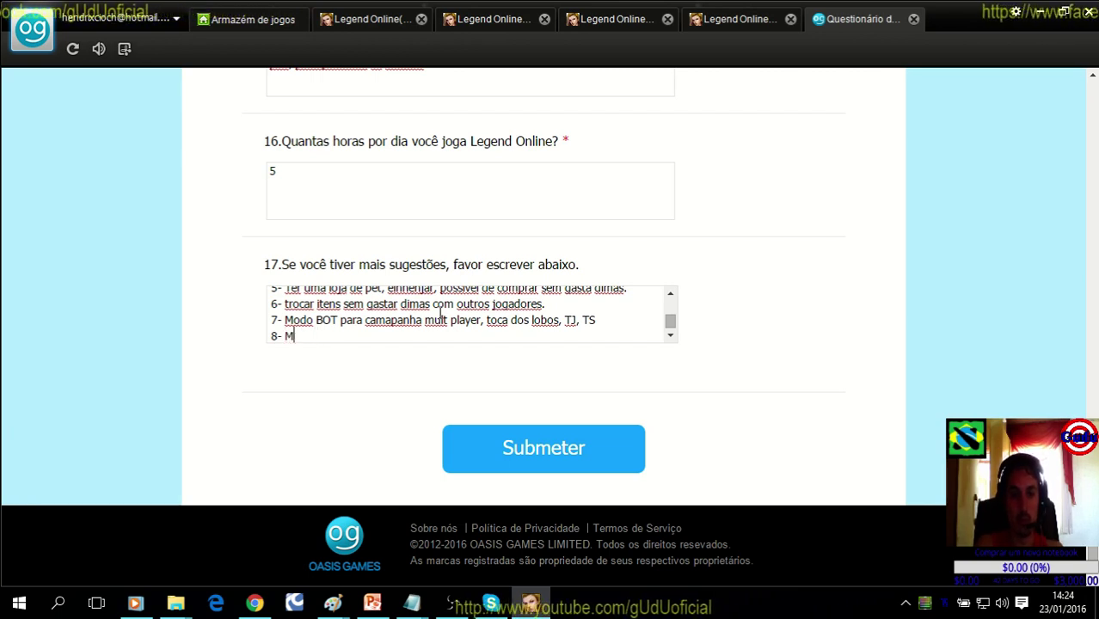
text(omo BOT para)
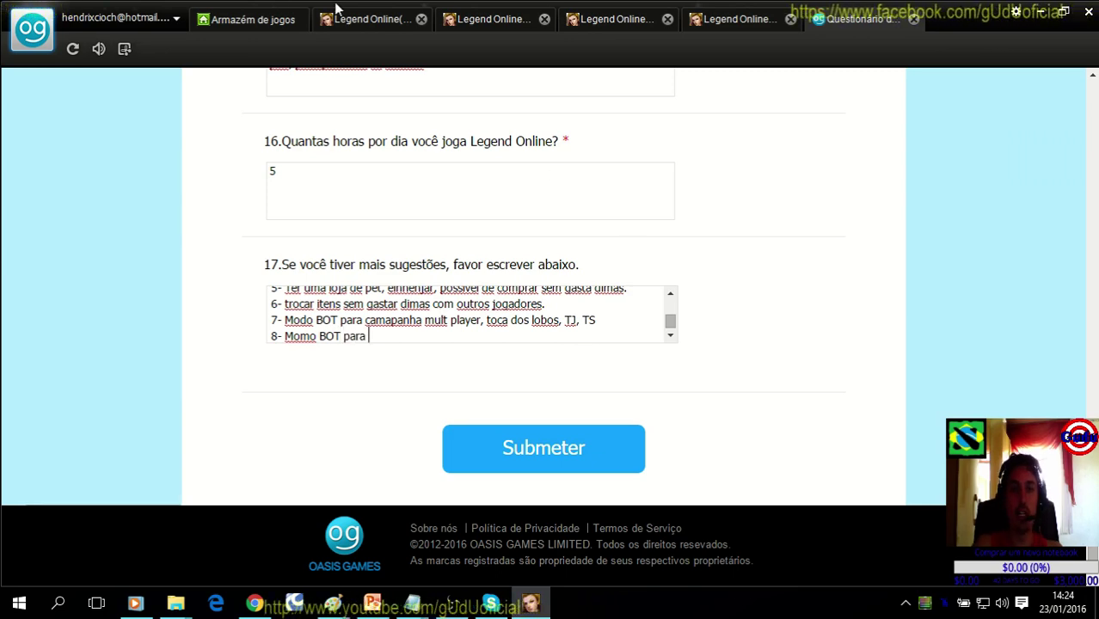
Switch to the first Legend Online game page and look through its missions, from main and daily ones to the weekly cycle mission.
click(369, 19)
click(1011, 100)
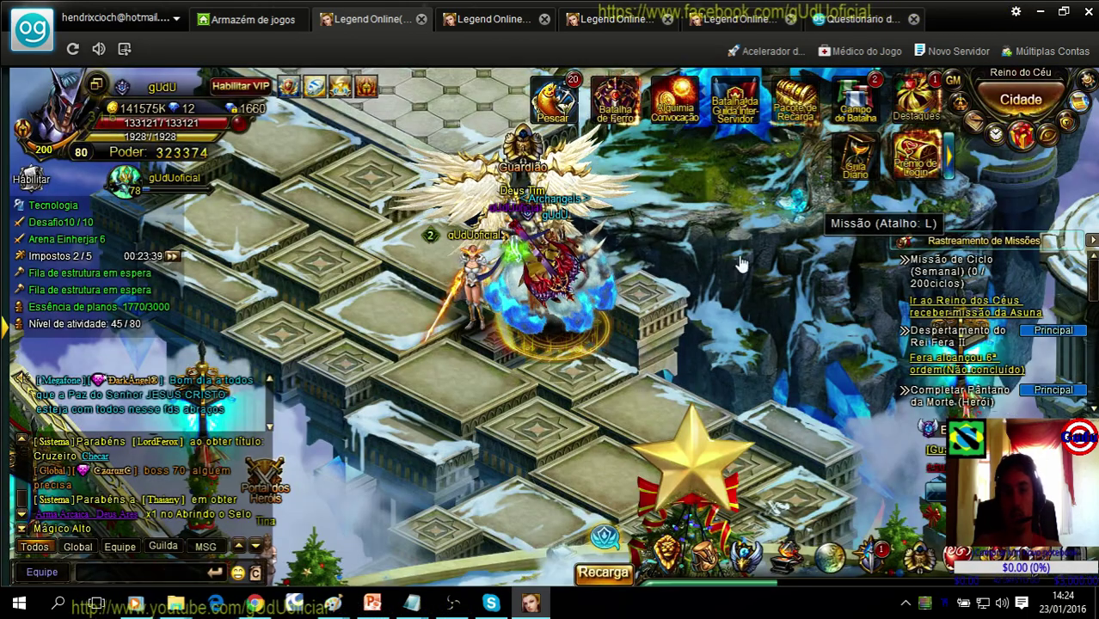
click(944, 236)
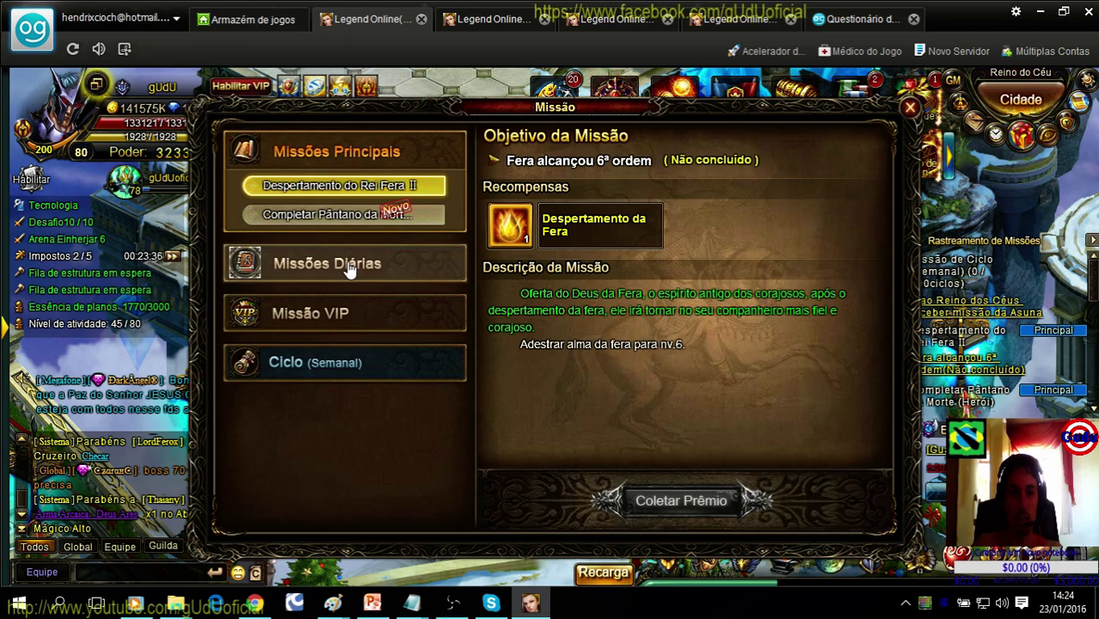
click(344, 214)
click(368, 263)
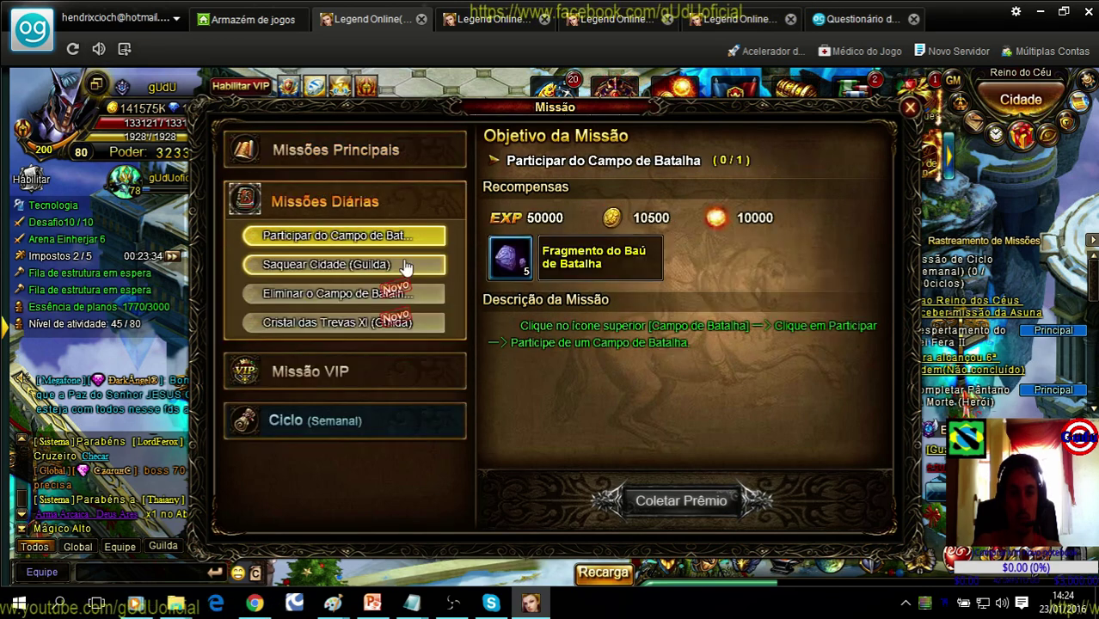
click(379, 293)
click(379, 264)
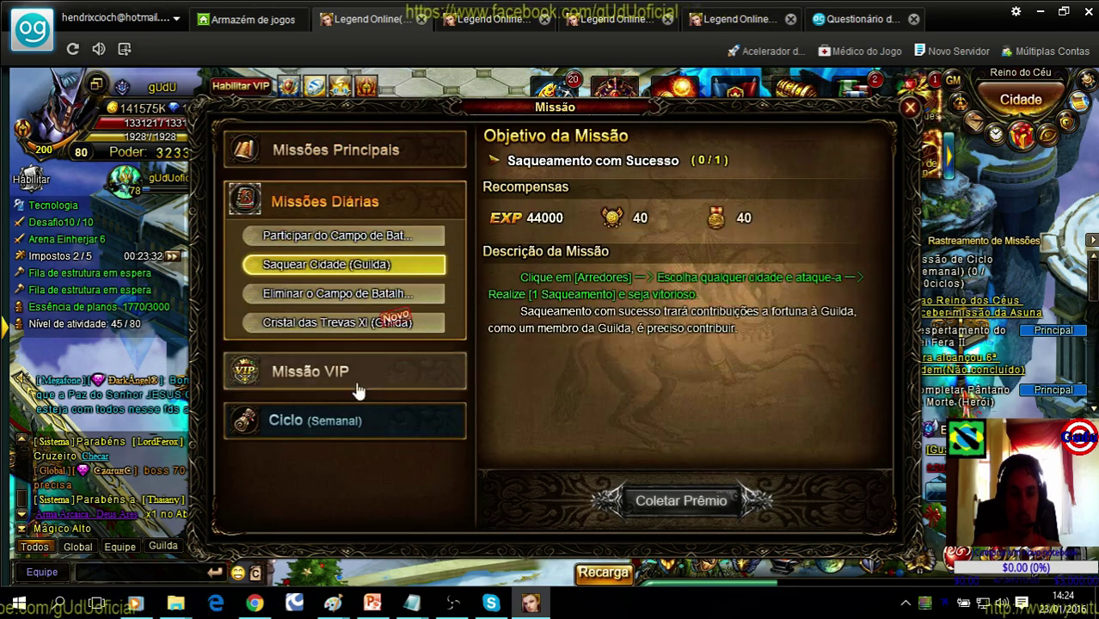
click(359, 423)
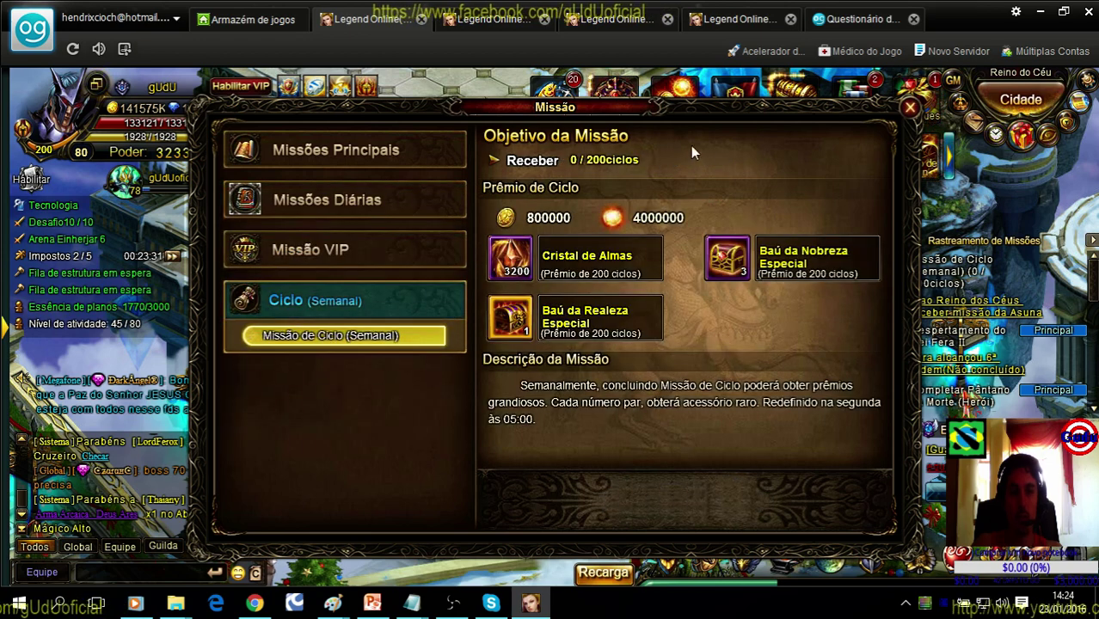
Return to the questionnaire and correct "Momo" to "Modo" in suggestion 8.
click(851, 19)
click(375, 336)
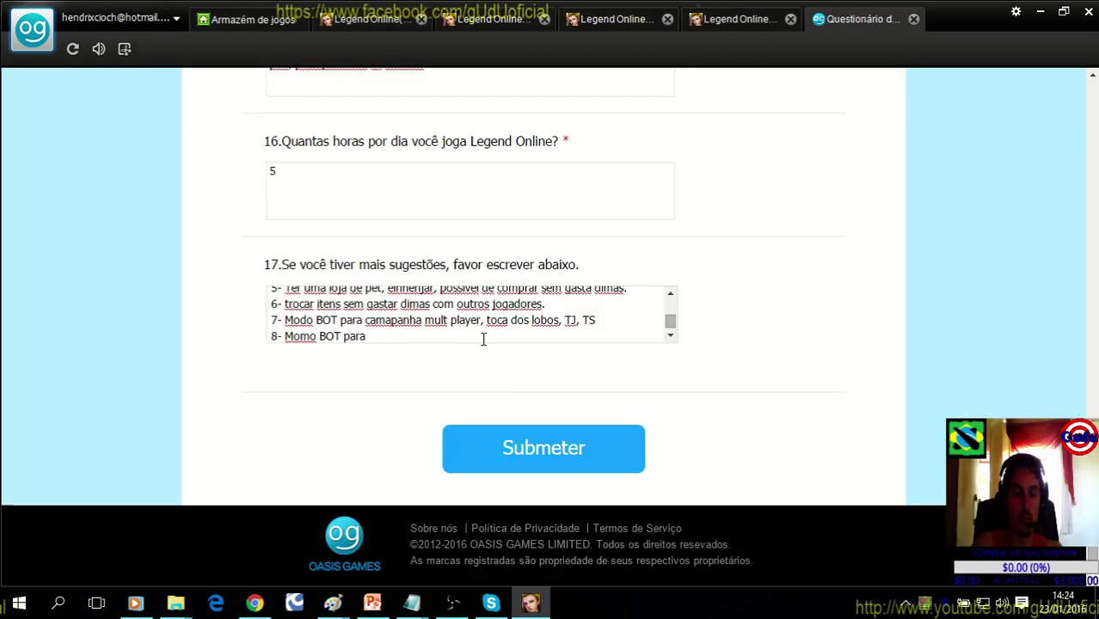
key(Left)
key(Left)
key(Left)
key(Left)
key(Left)
key(Left)
key(Left)
key(Left)
key(Left)
key(Left)
key(BackSpace)
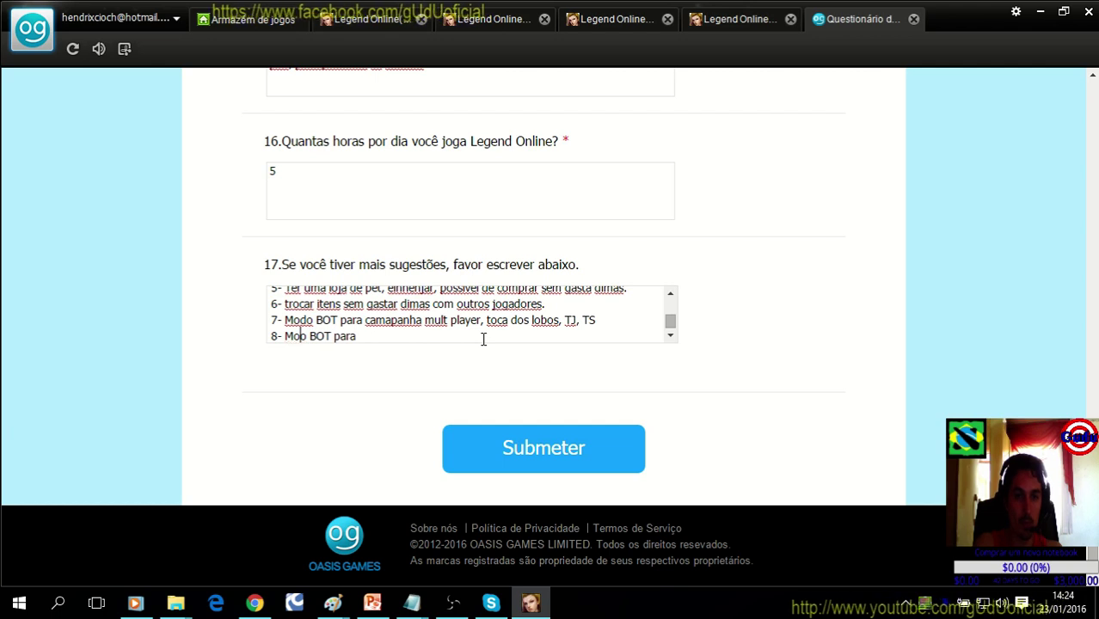
text(d)
key(Right)
key(Right)
key(Right)
key(Right)
key(Right)
key(Right)
key(Right)
key(Right)
key(Right)
key(Right)
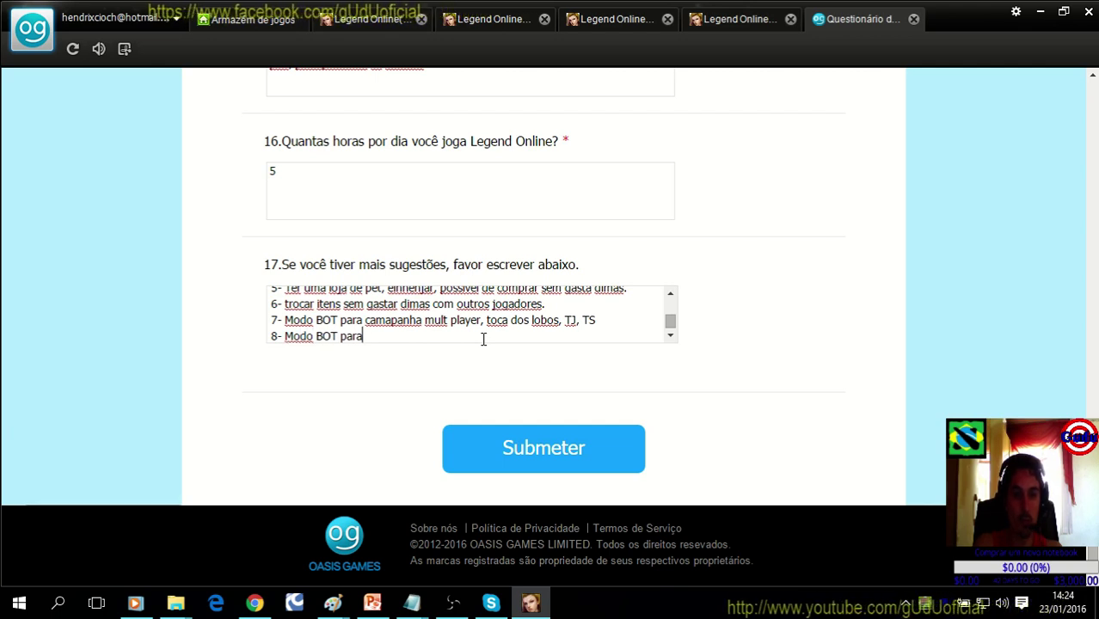
Finish suggestion 8 with "missao de ciclo.".
text(missao de cilco)
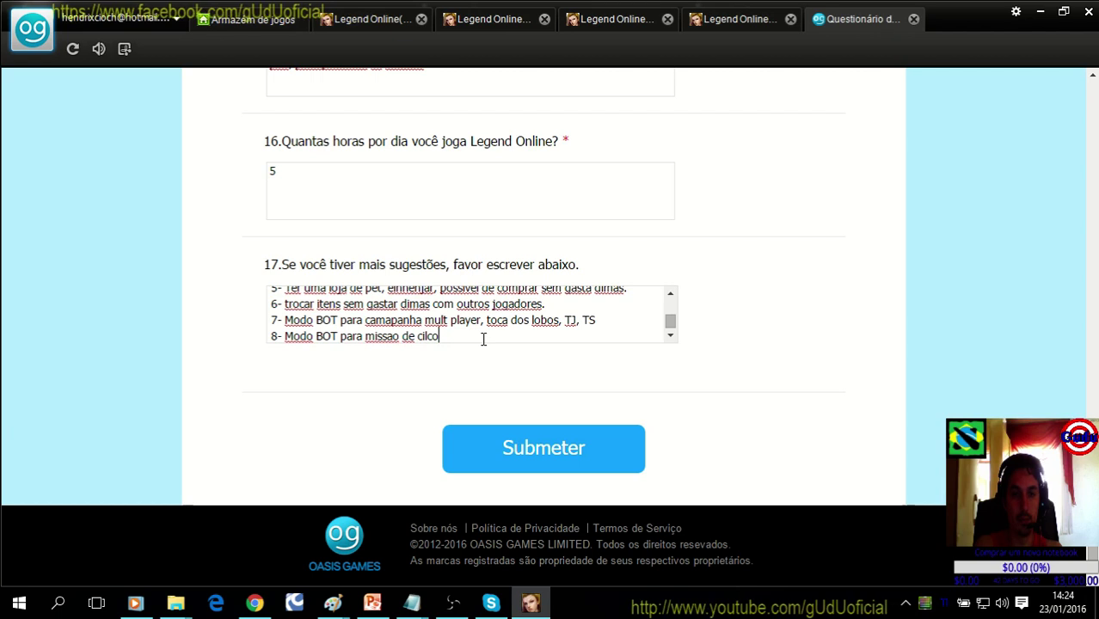
key(BackSpace)
text(clo.)
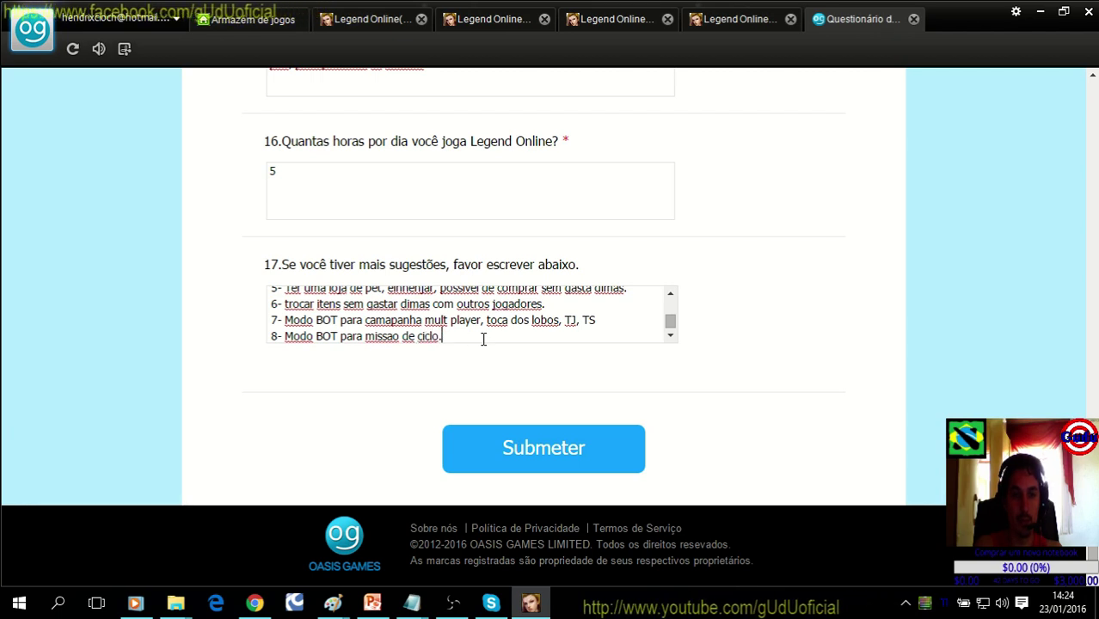
Add a new line reading "9- Ter pedra do fortalecimento em lojas arena, guilda, loja avanaçada.".
key(Return)
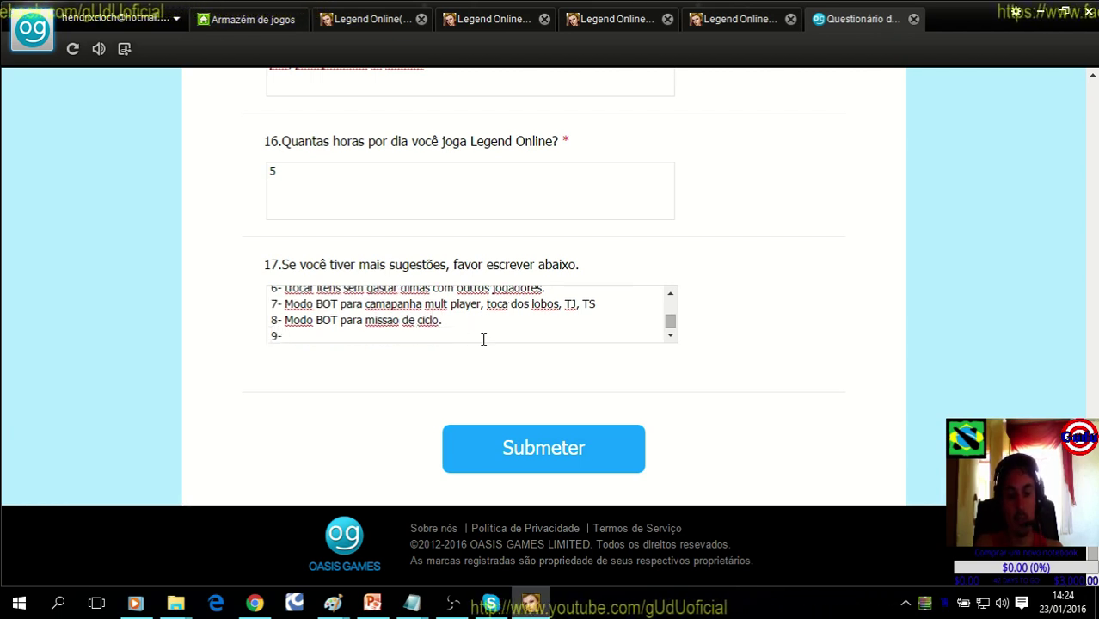
text(9- Ter pedra do fortale)
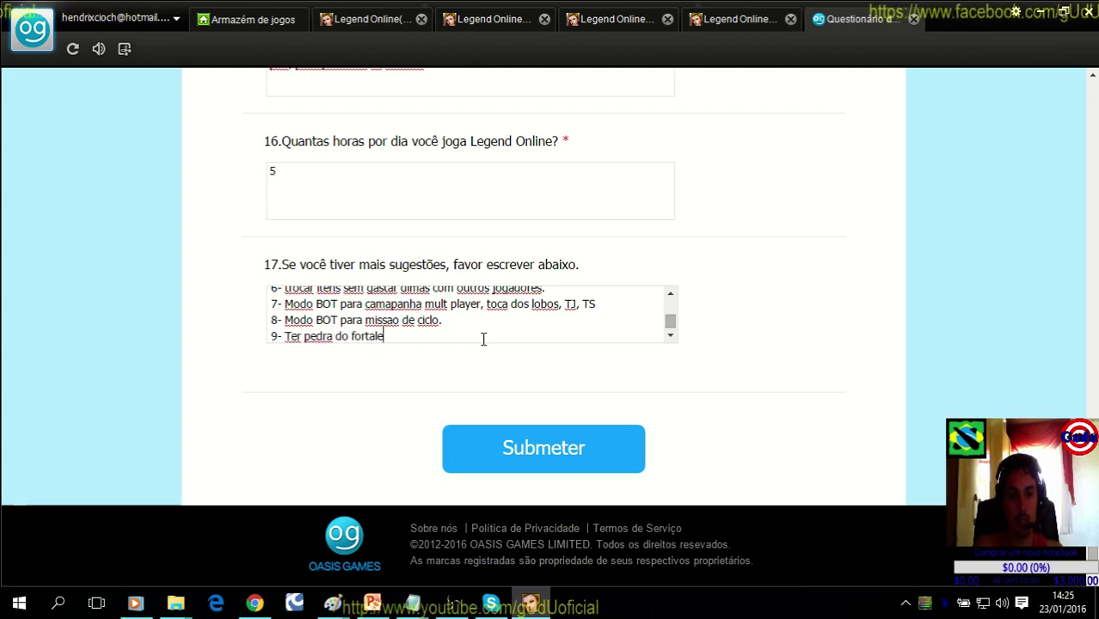
text(cimento)
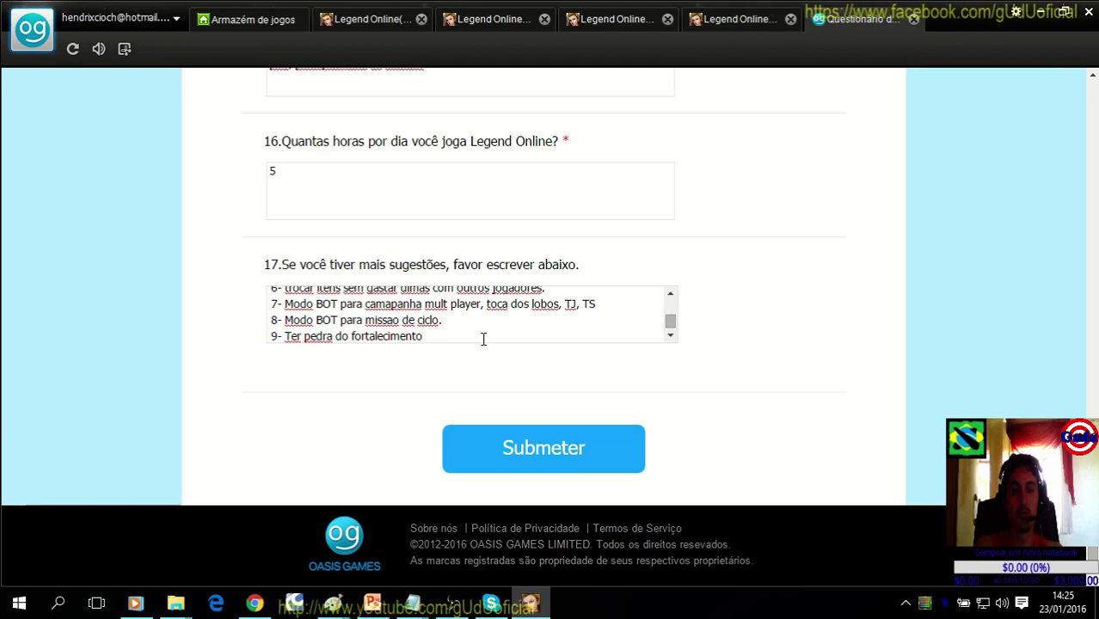
text(, como)
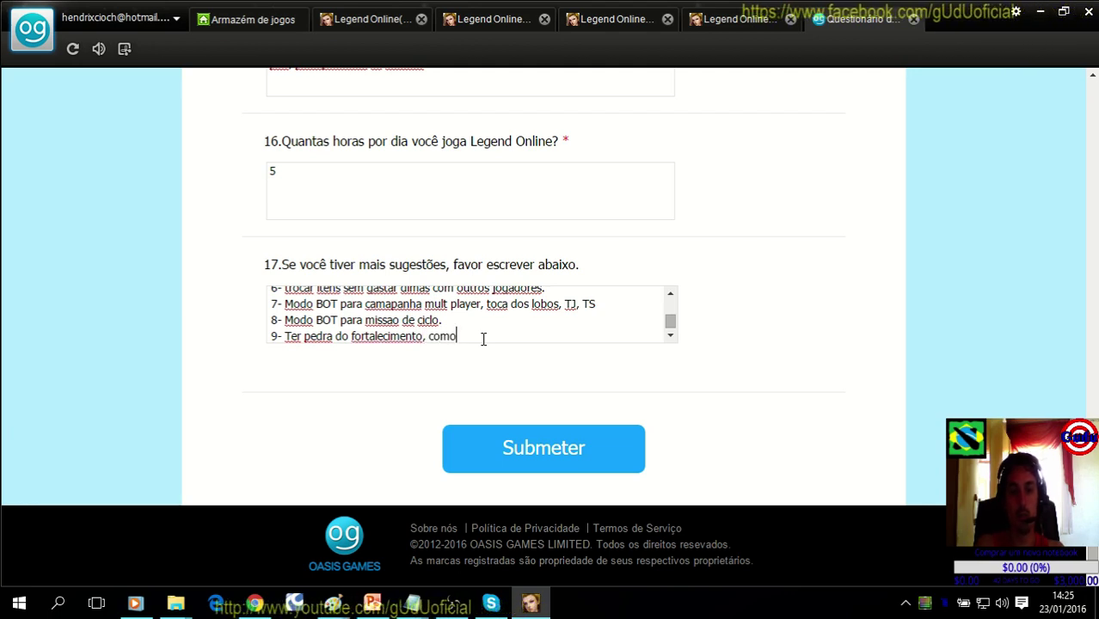
key(BackSpace)
key(BackSpace)
key(BackSpace)
key(BackSpace)
key(BackSpace)
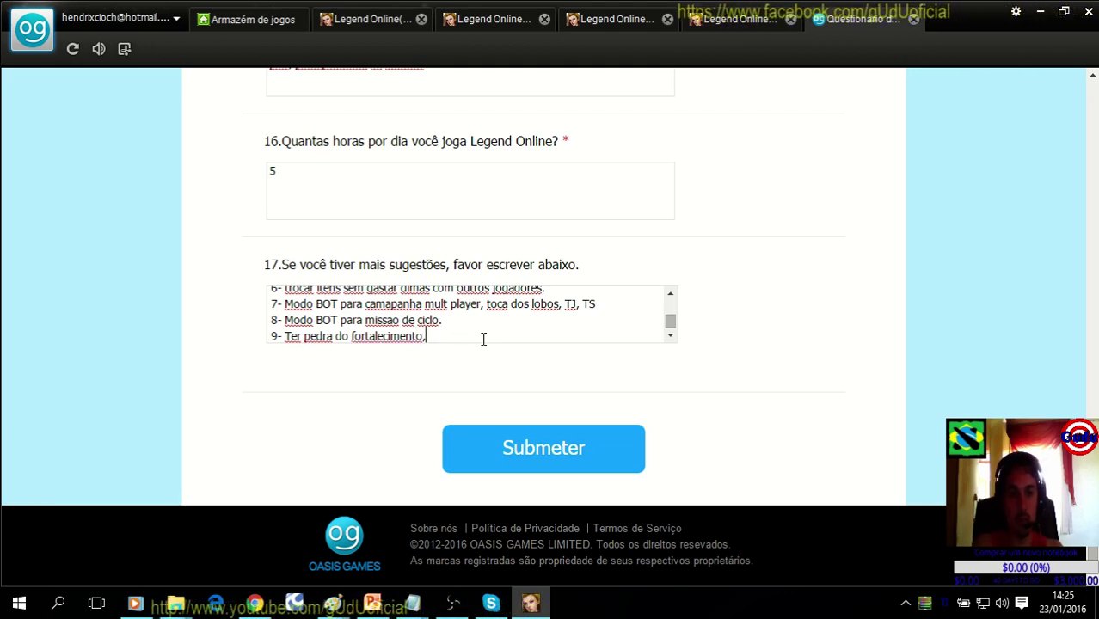
text(em lojas)
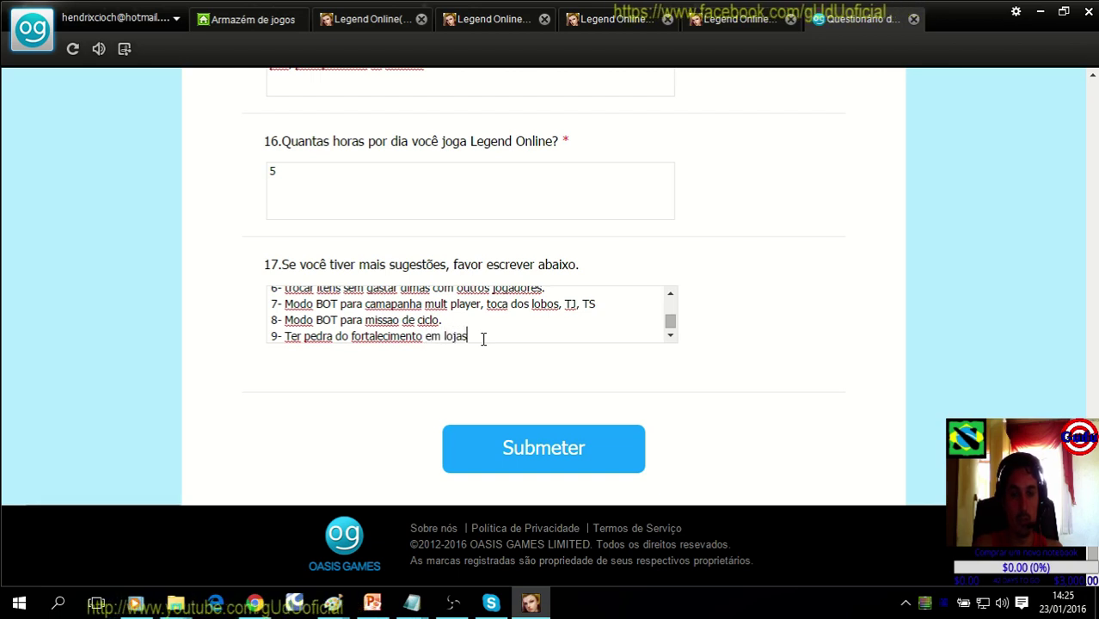
text( arena, guilda)
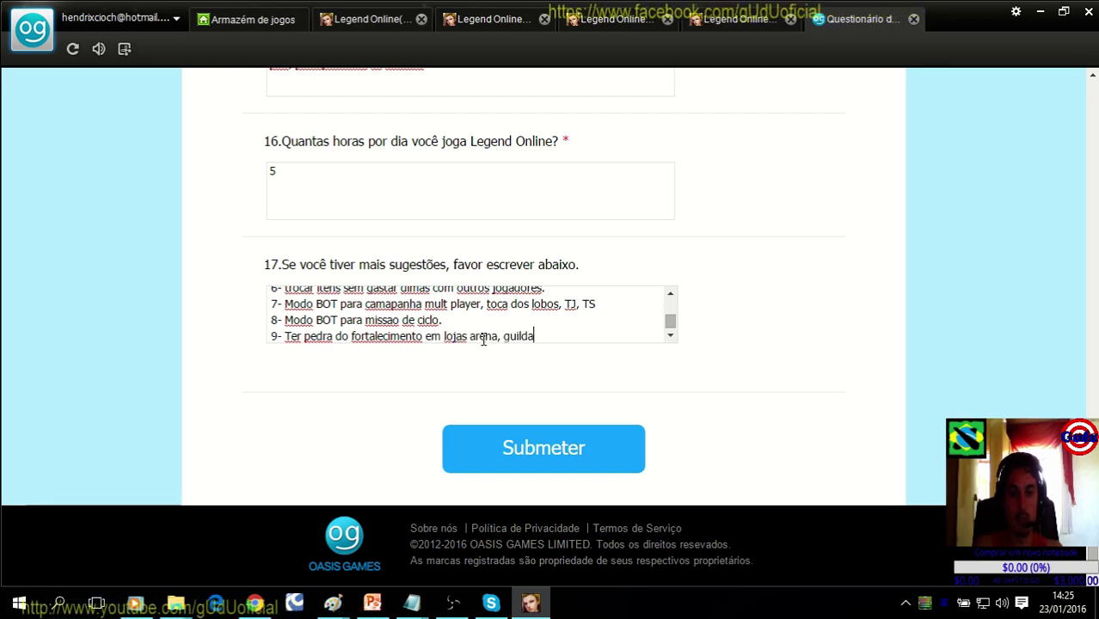
text(, )
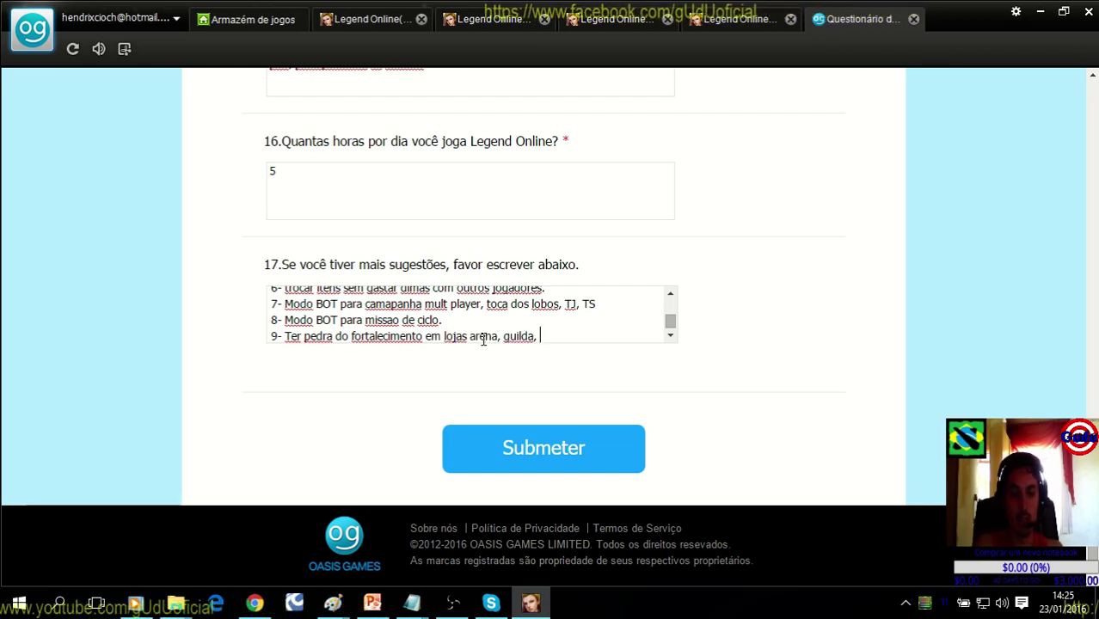
text(loja avanaçada.)
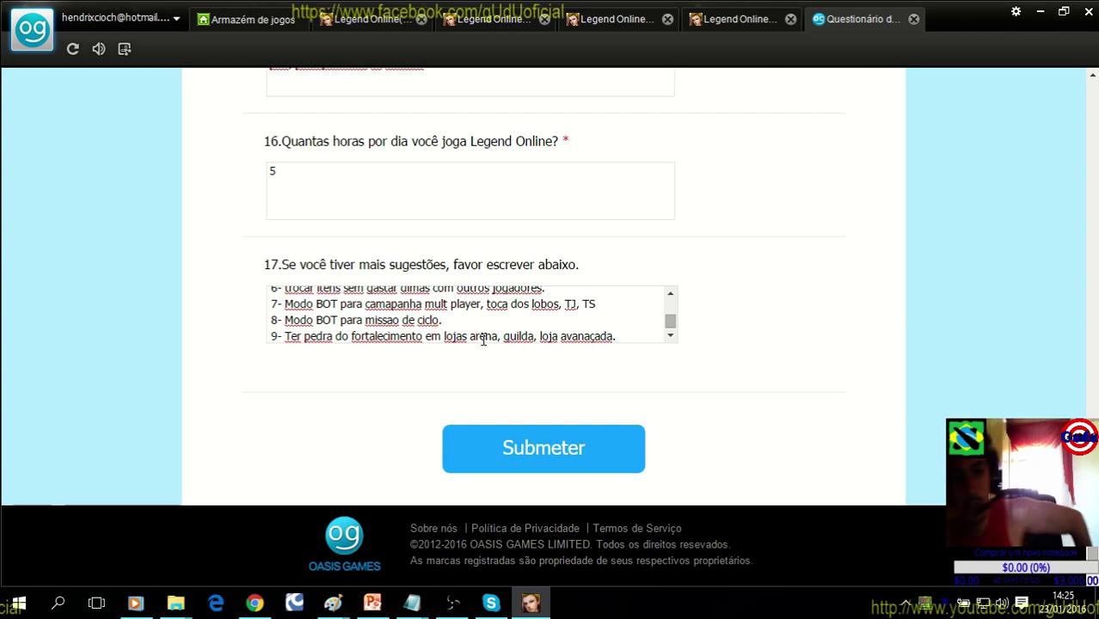
Add a new line to the question 17 answer reading "10- ter loja para comprar por ouro, itens do guardiao".
key(Return)
text(10-)
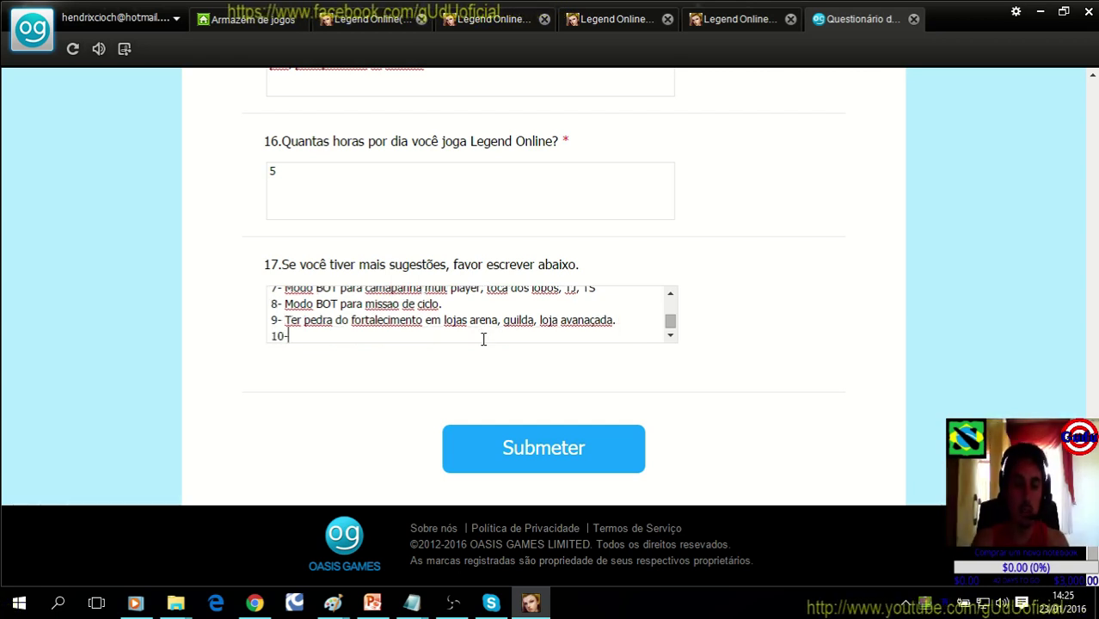
text( ter loja para )
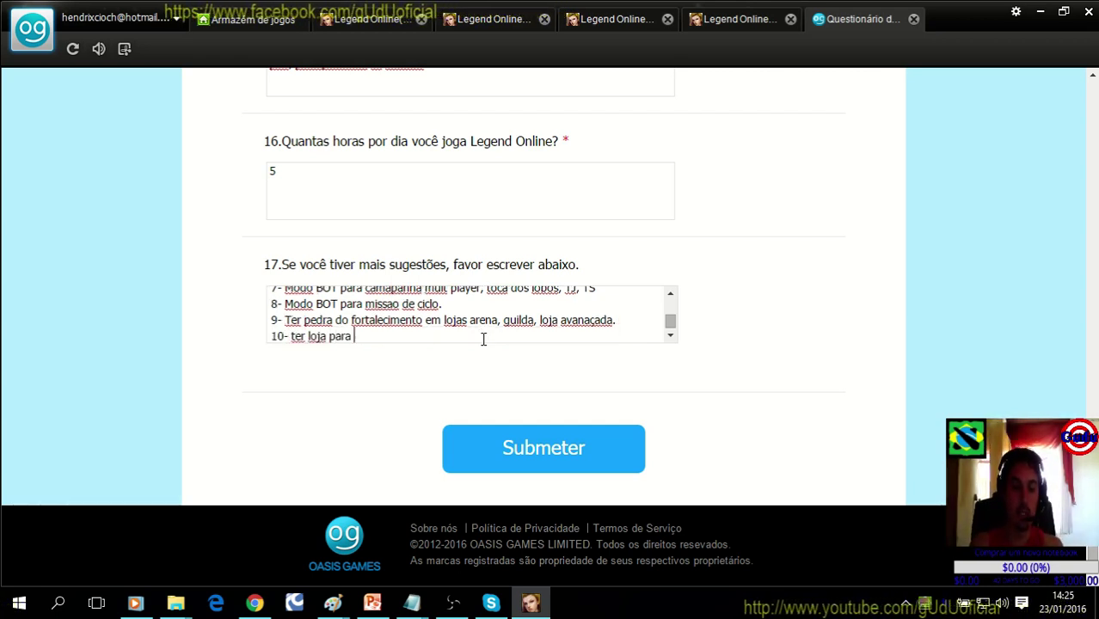
text(comprar por our)
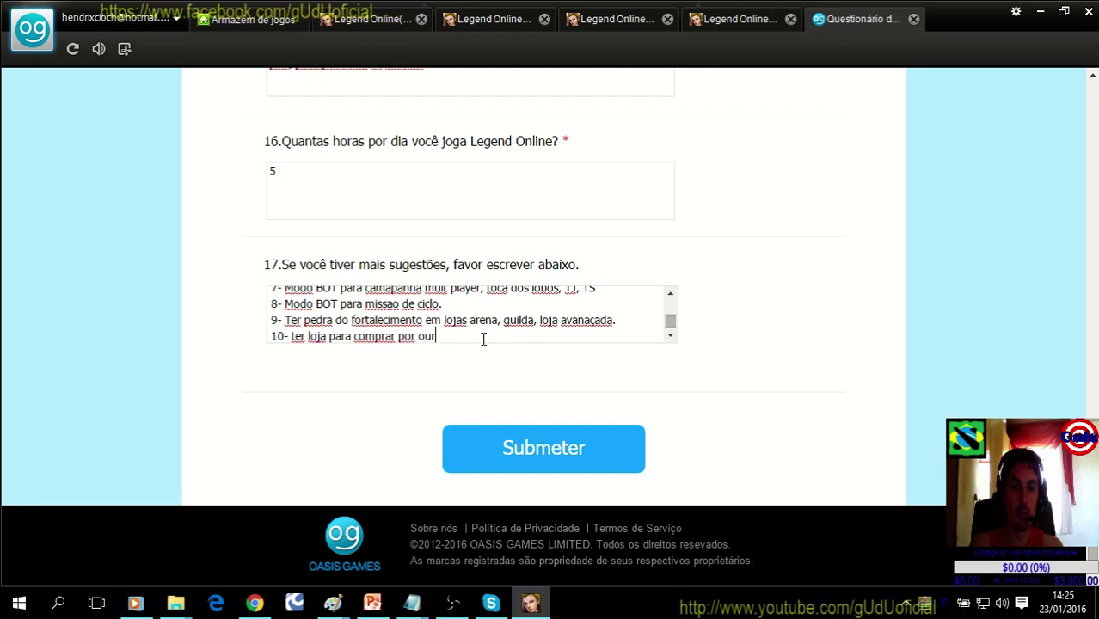
text(o, itens do g)
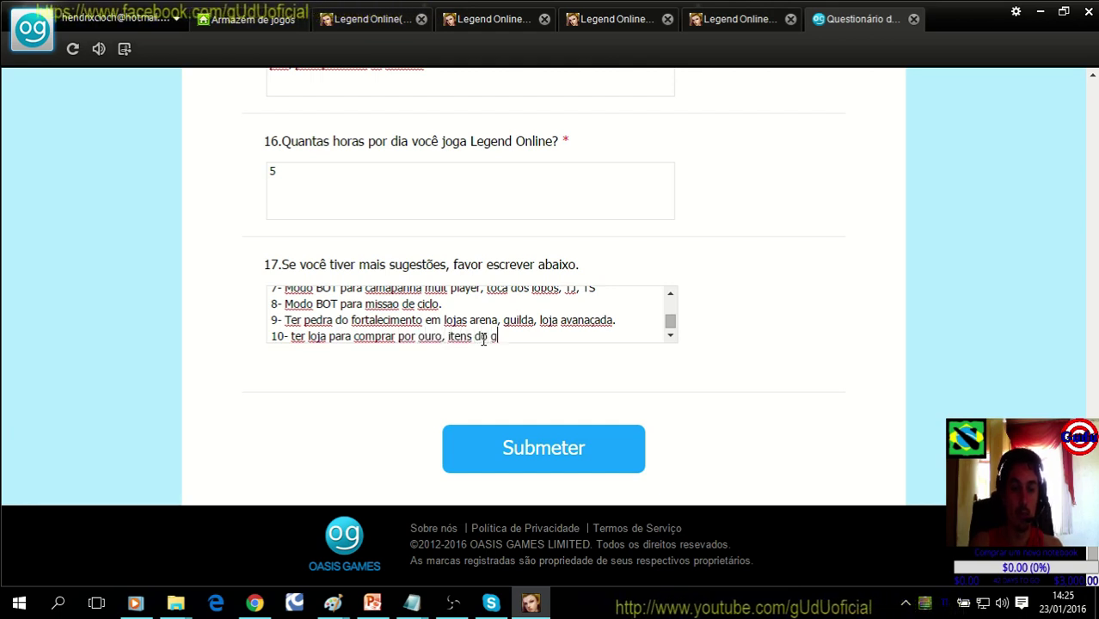
text(uar)
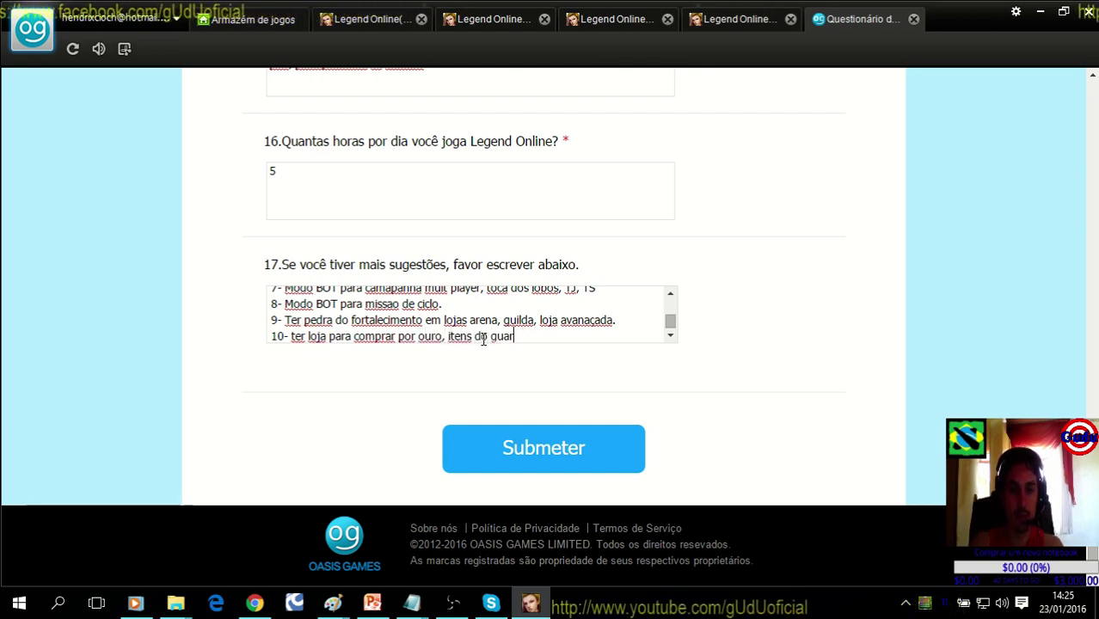
text(diao)
Add a new line reading "11- aumenta o ganho de dimas vinculado, semanal mensal diario.".
key(Return)
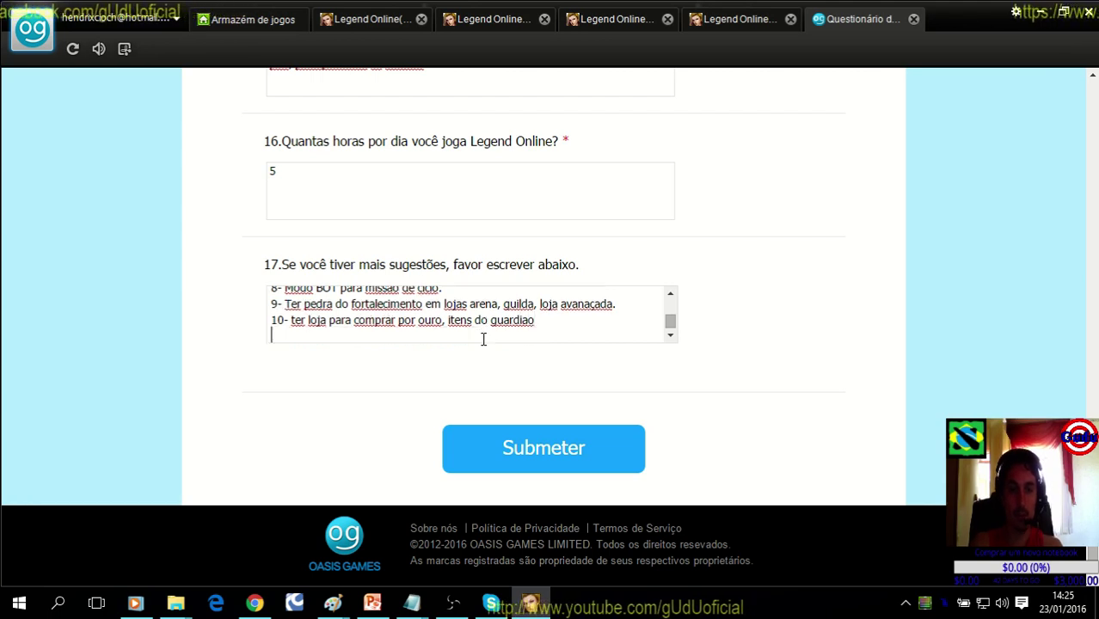
text(11- au)
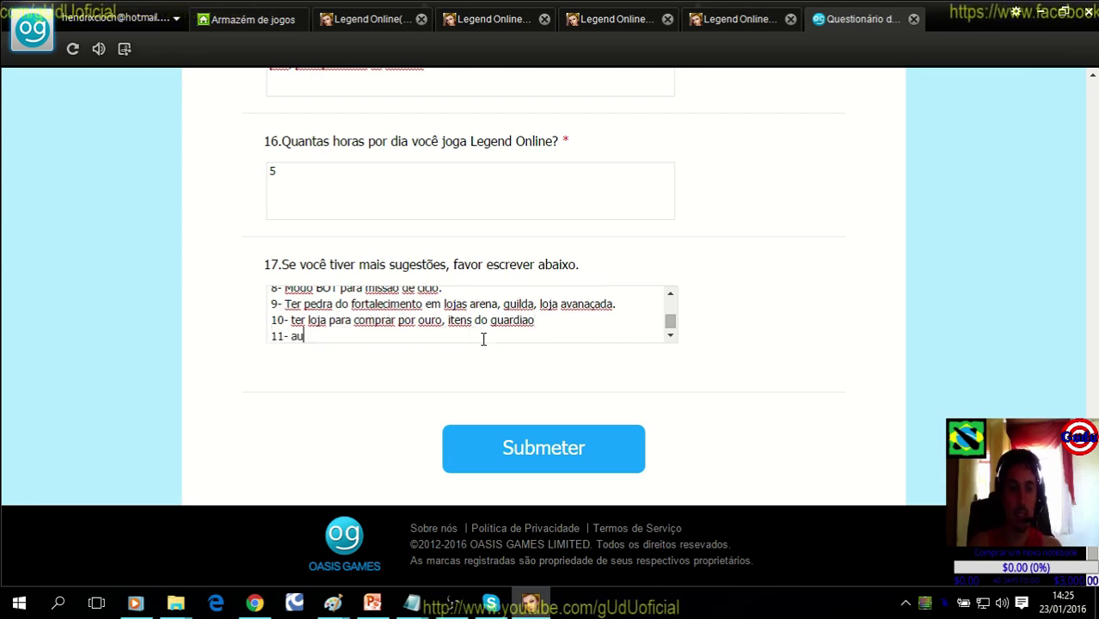
text(menta o ganho de)
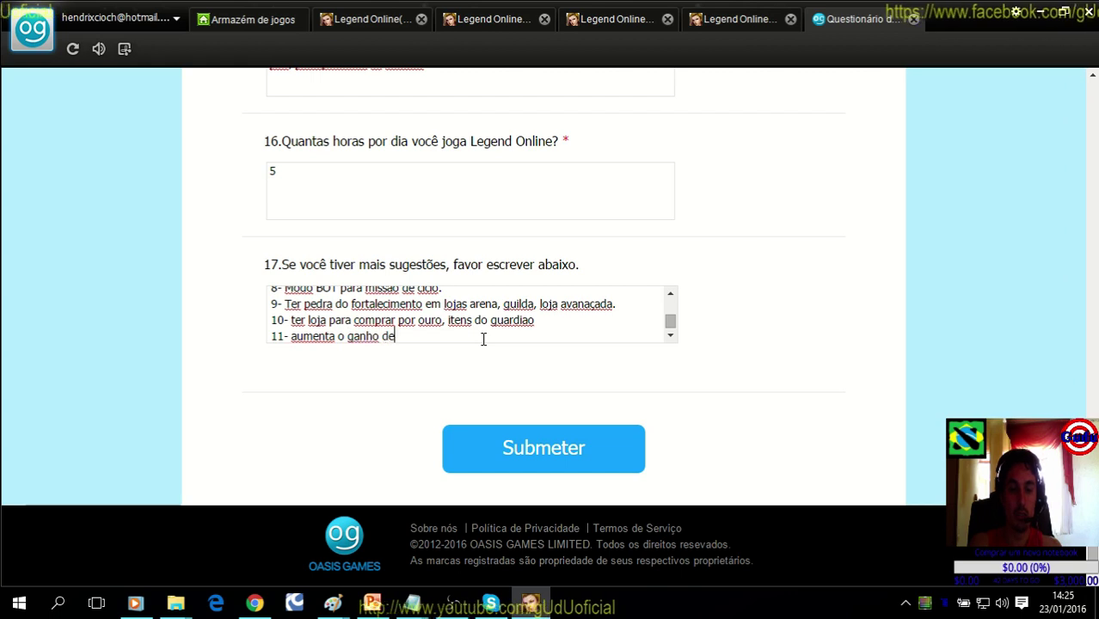
text( dimas vinculado)
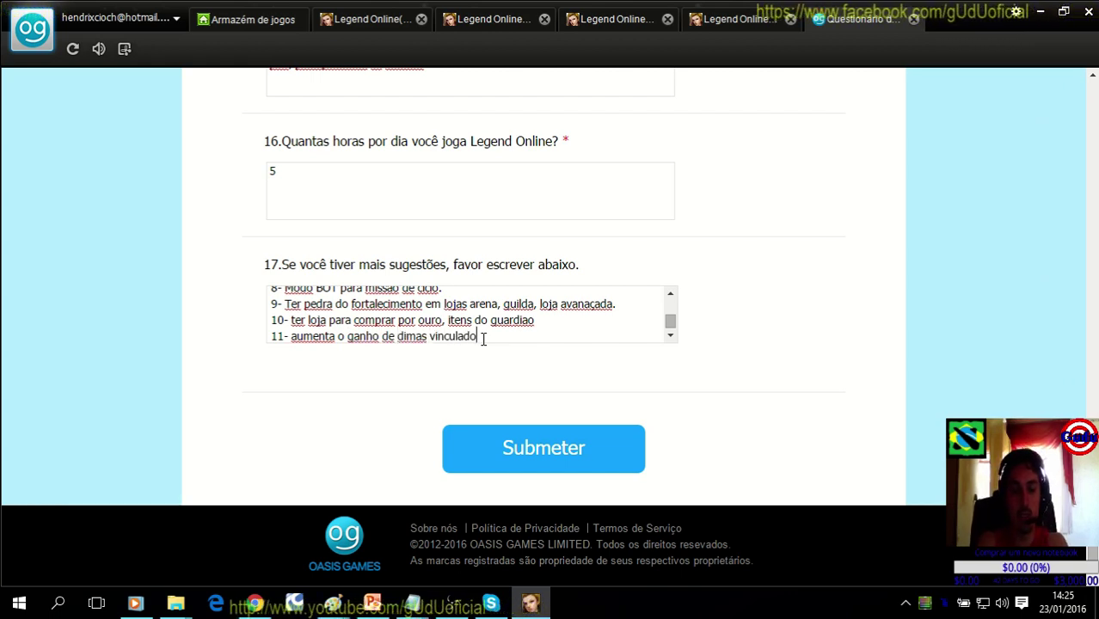
text(, semanal)
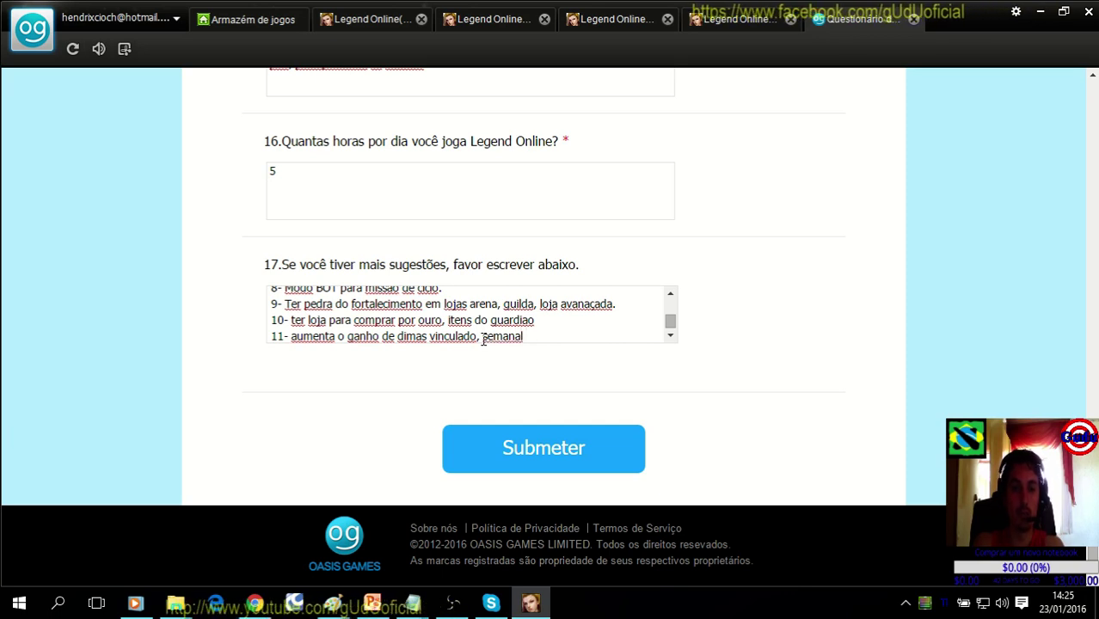
text( mes)
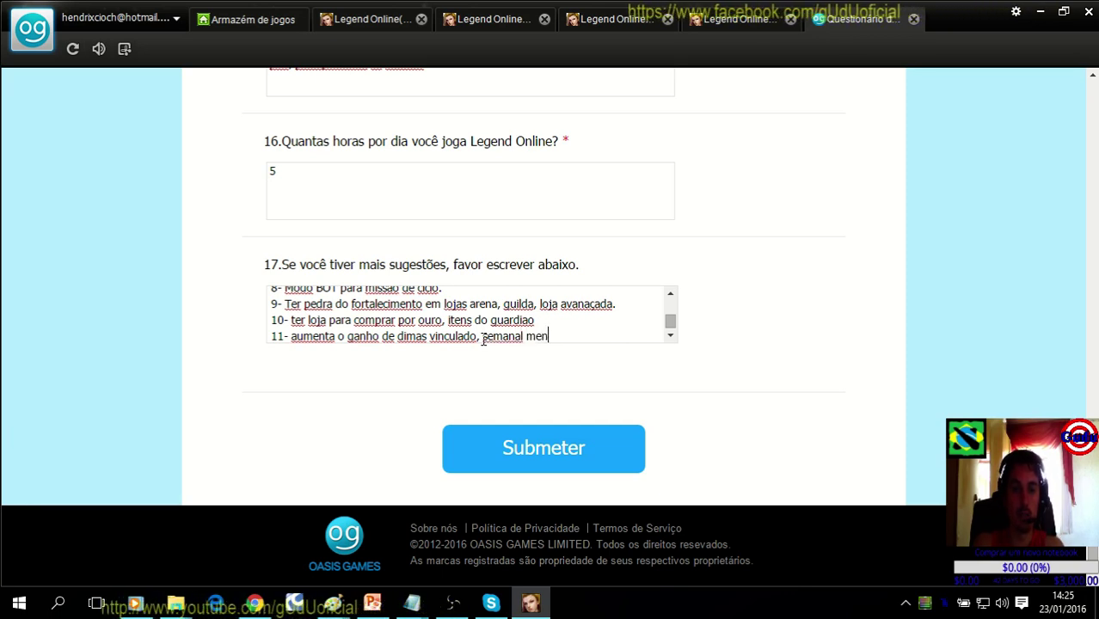
text(sal diario.)
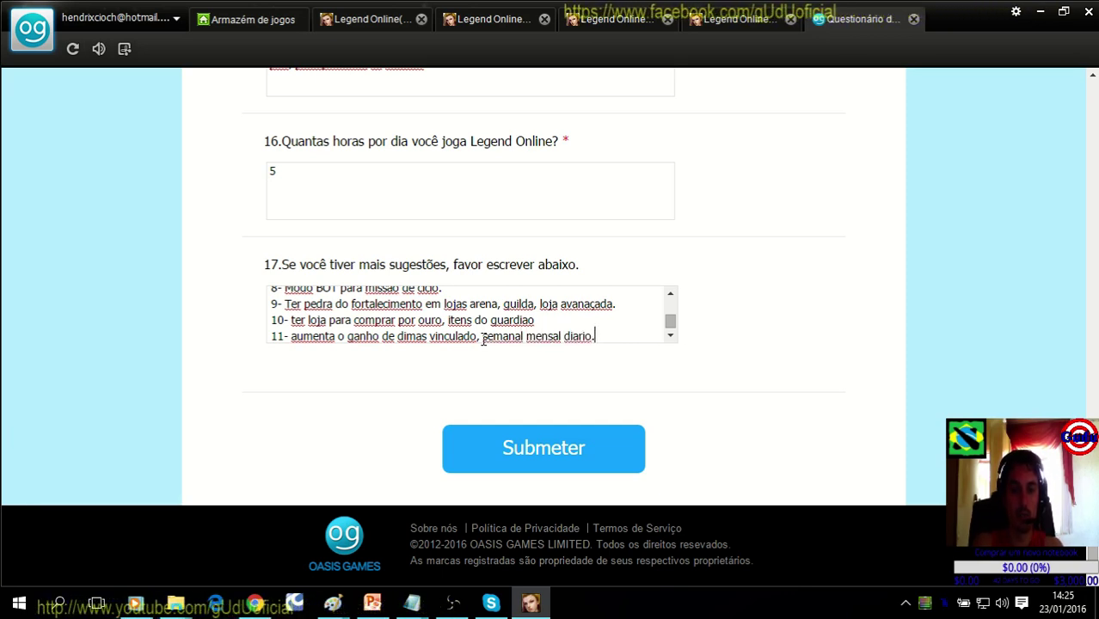
Add a new line reading "12- adicionar baus para alguns itens na fazenda".
key(Return)
text(12- )
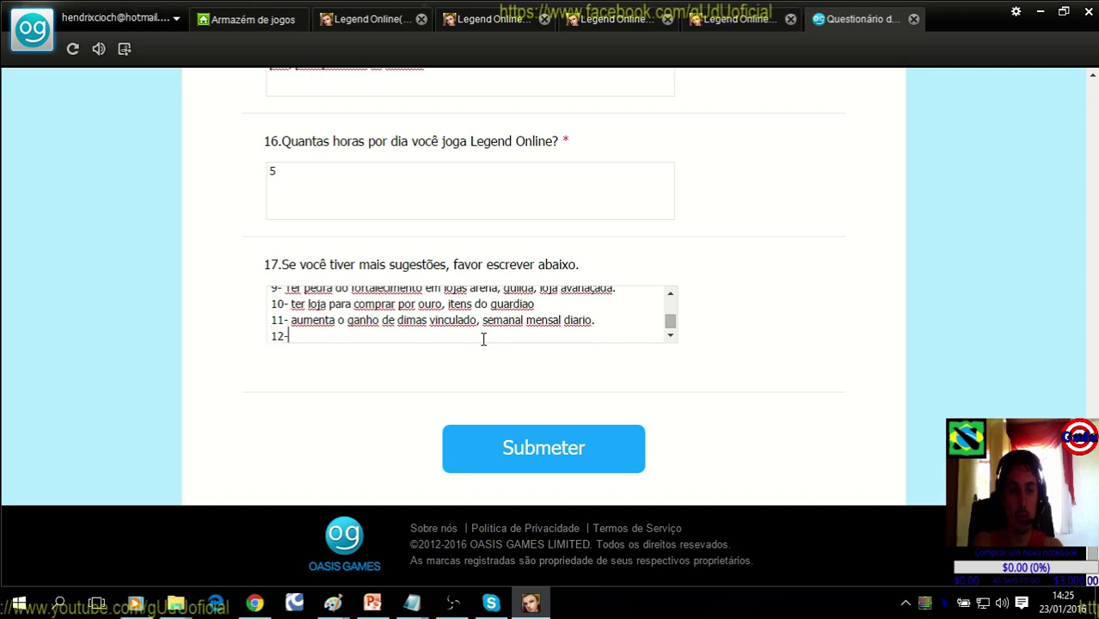
text(adicionar)
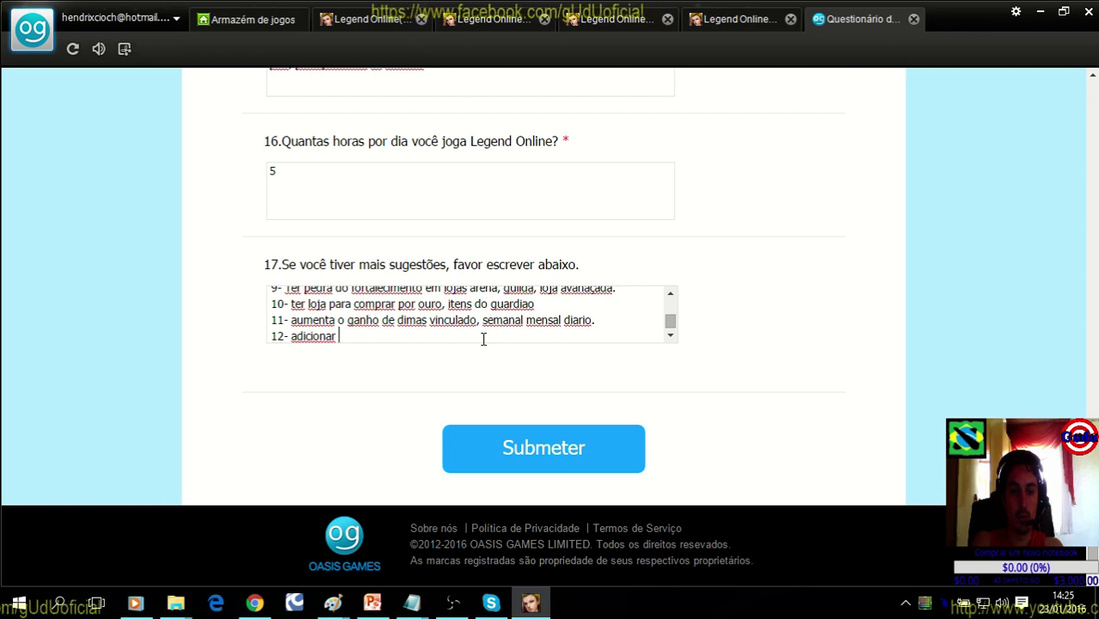
text( baus )
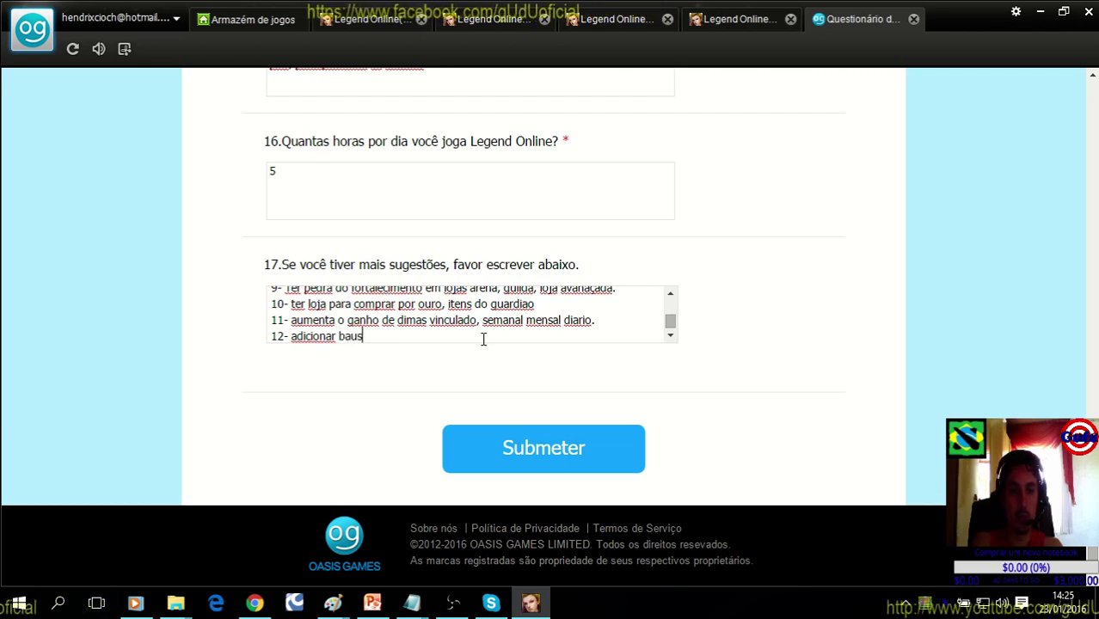
text(para alguns )
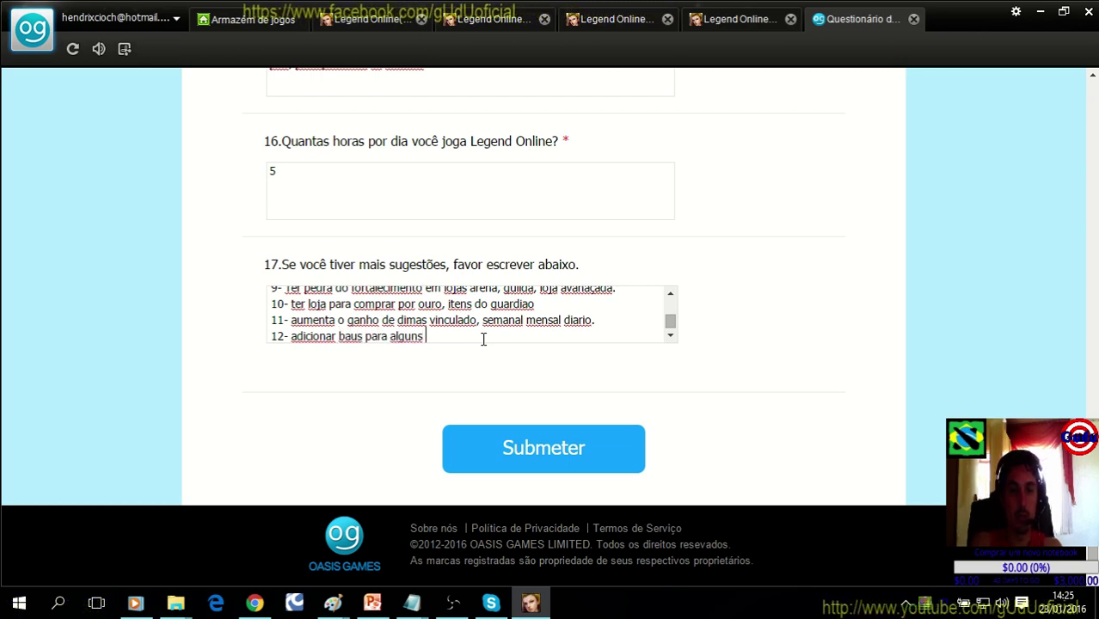
text(itens na fazenda.)
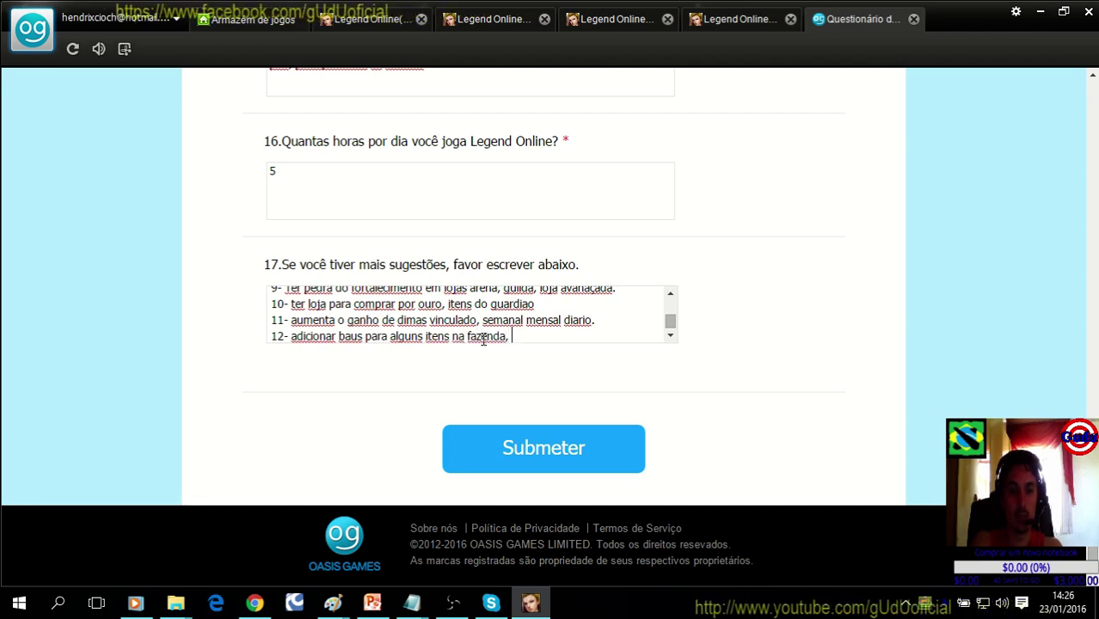
Extend suggestion 12 with the item examples ", pedra alma, pedra fortalecimento, sangue zeus,".
key(BackSpace)
text(, pedra alma, ped)
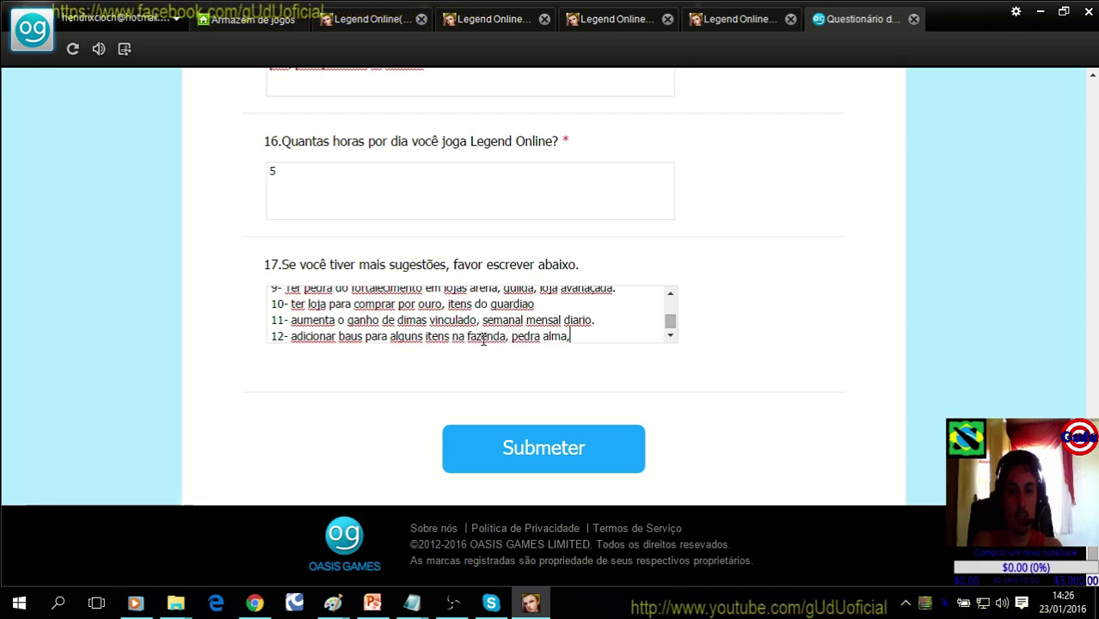
text(ra )
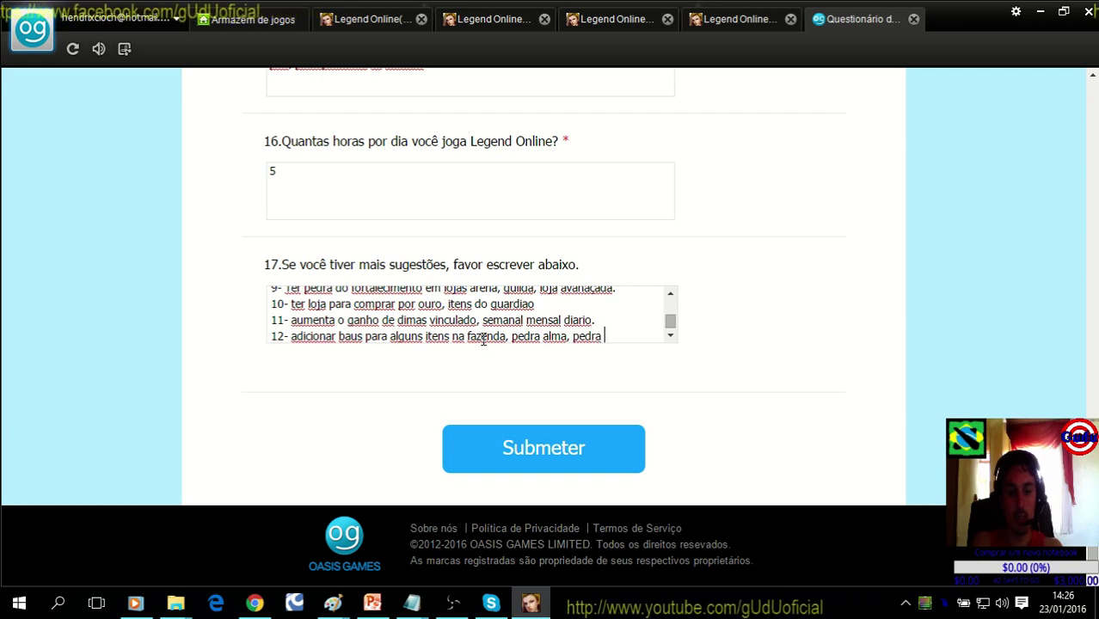
text(cres)
key(BackSpace)
key(BackSpace)
key(BackSpace)
key(BackSpace)
text(fo)
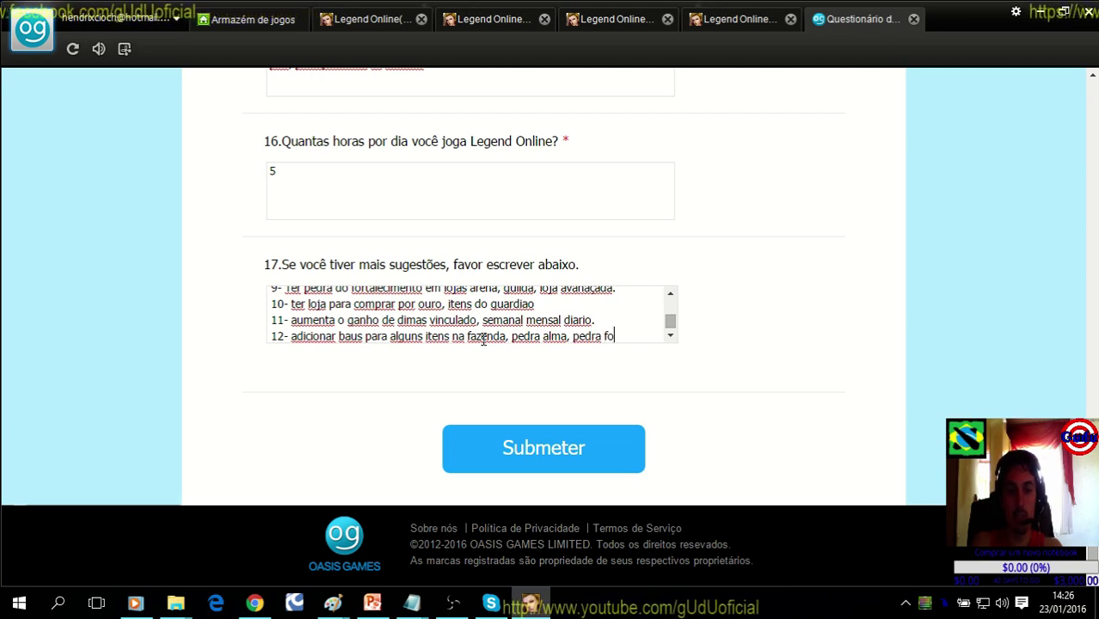
text(rtalecimento)
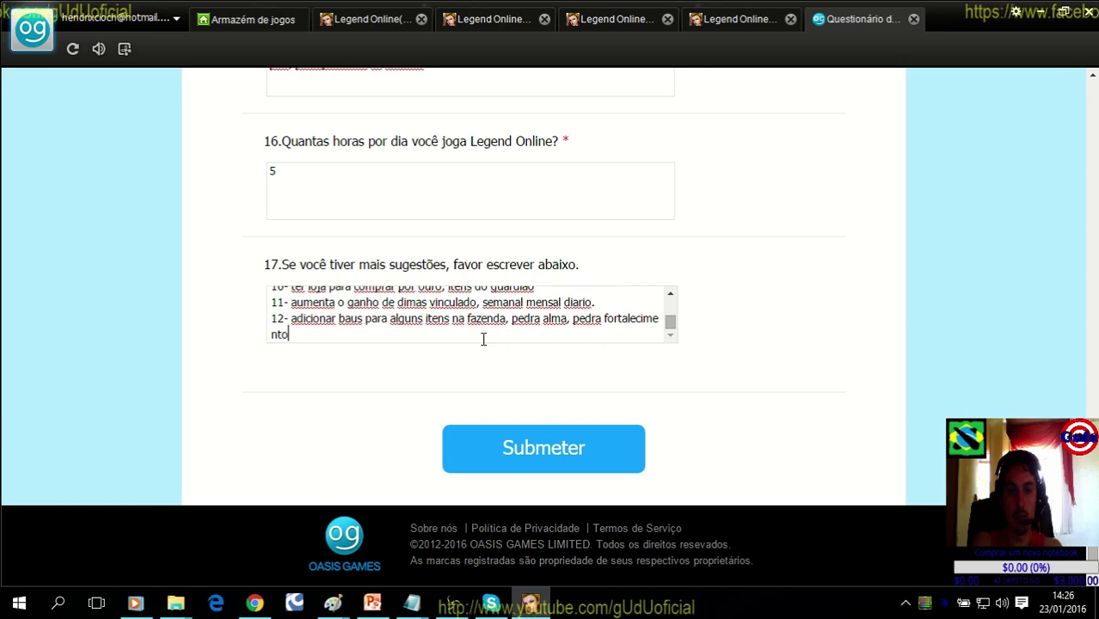
text(, sangue zeus)
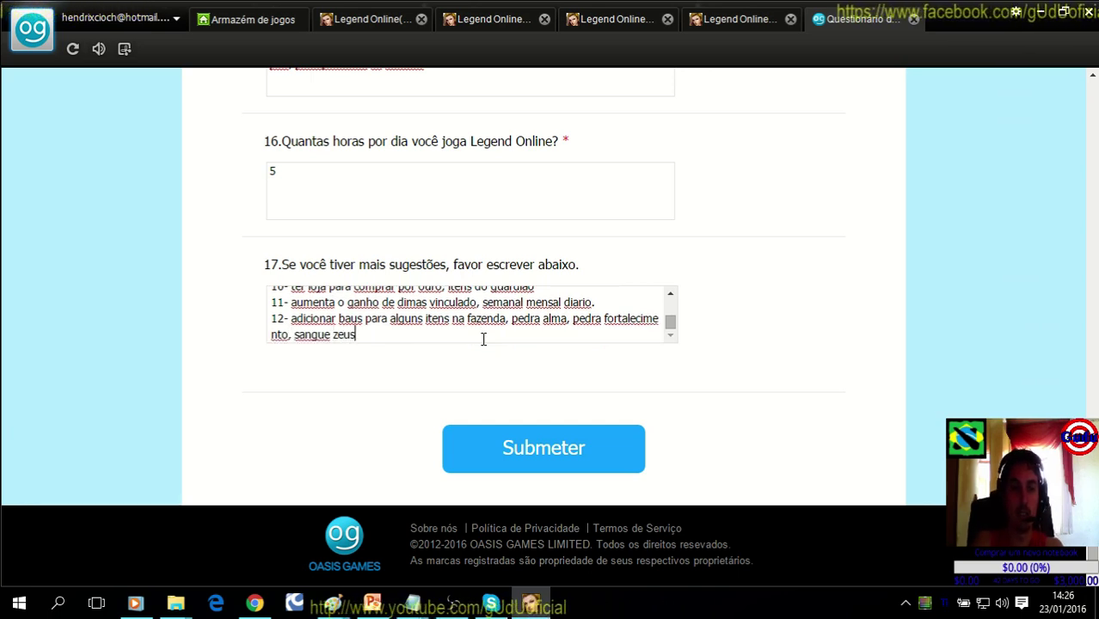
text(,)
Add a new line reading "13- adicionar botao para coletar a fazenda toda, e tambem os animais de 1 unica vez".
key(Return)
text(1)
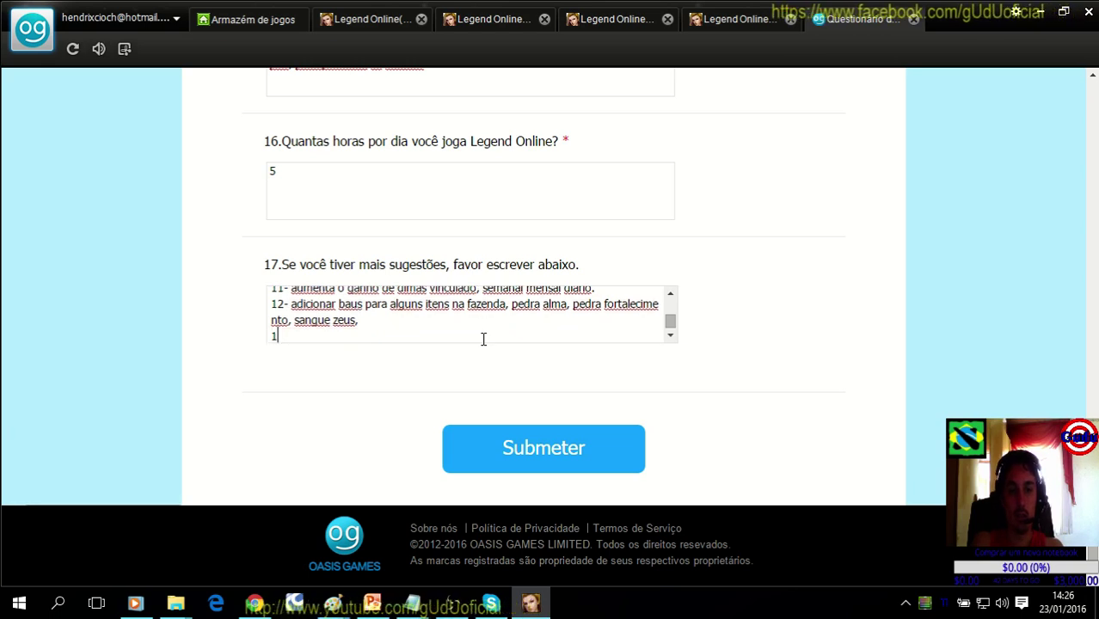
text(3- adicion)
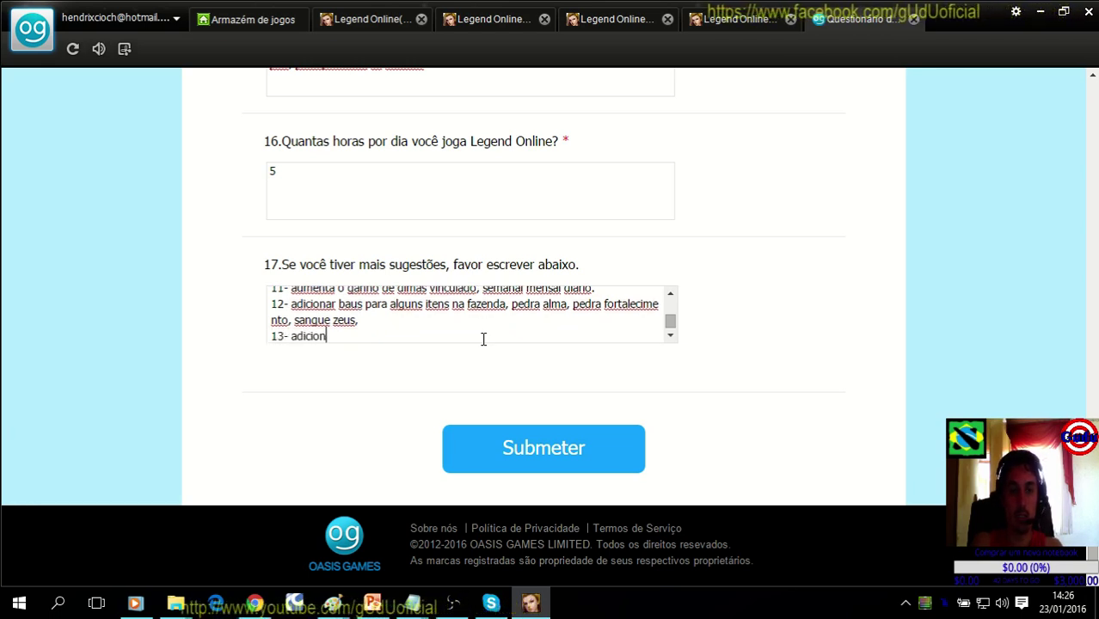
text(ar)
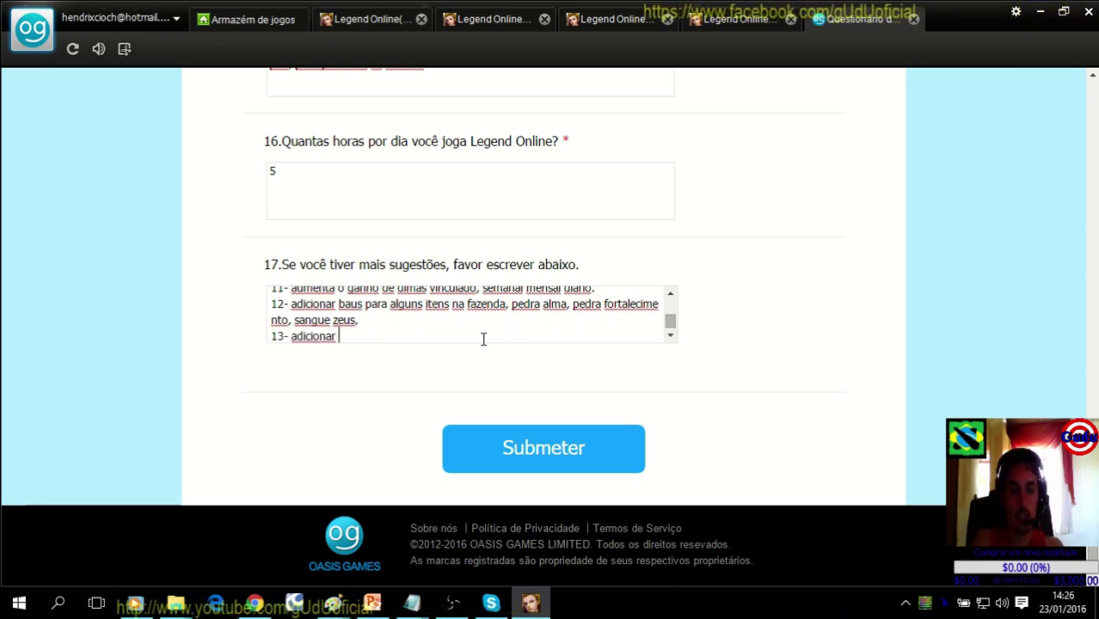
text( botao pa)
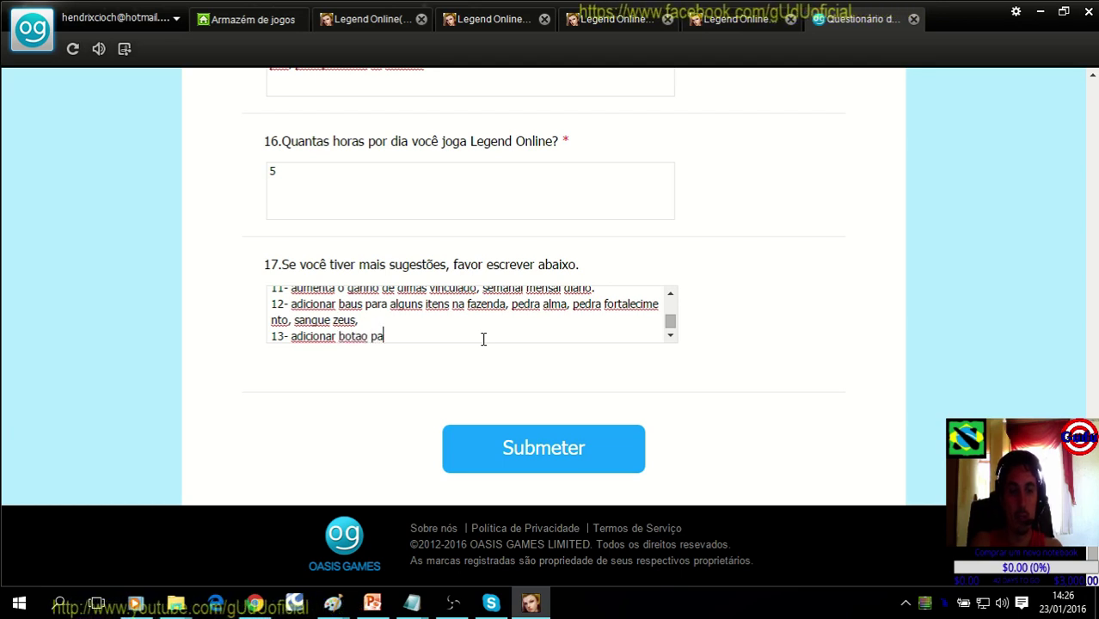
text(ra coletar a )
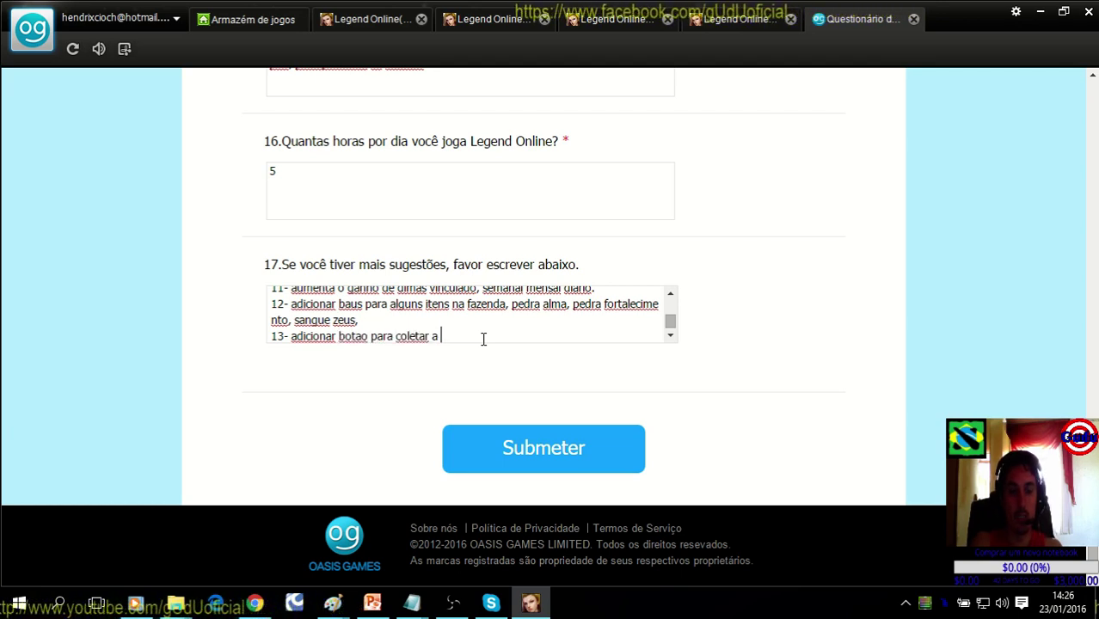
text(fazenda to)
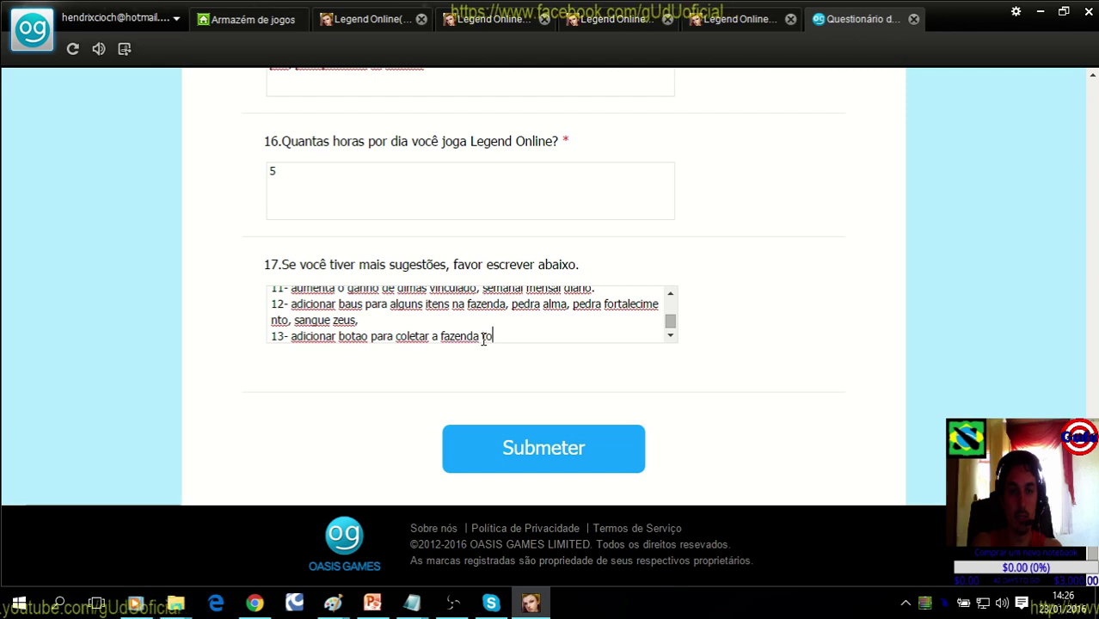
text(da, e tam)
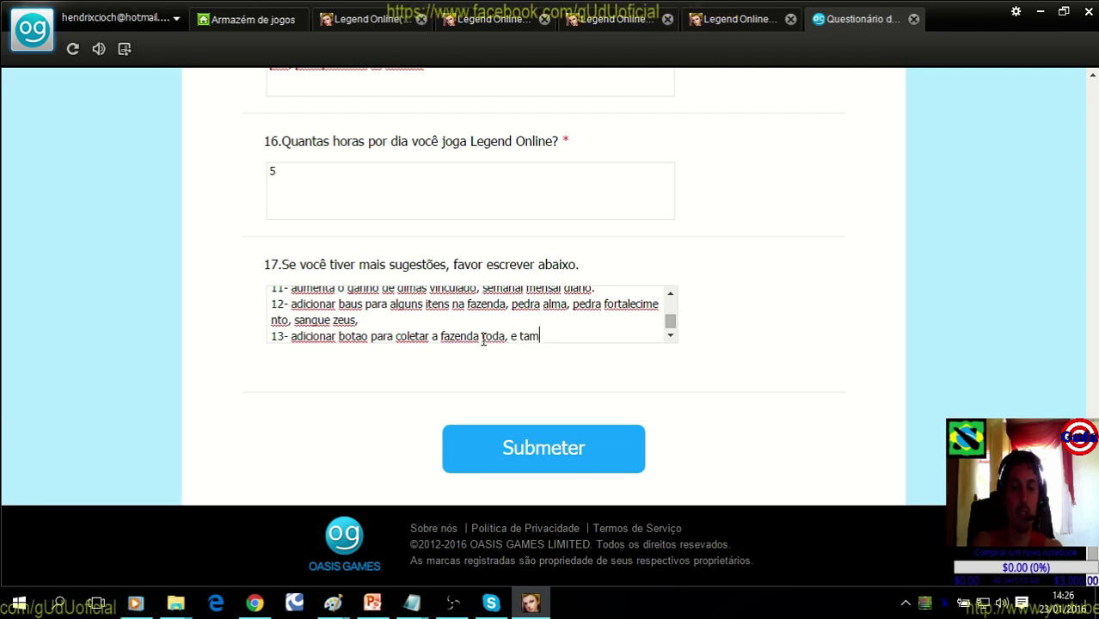
text(bem os animais d)
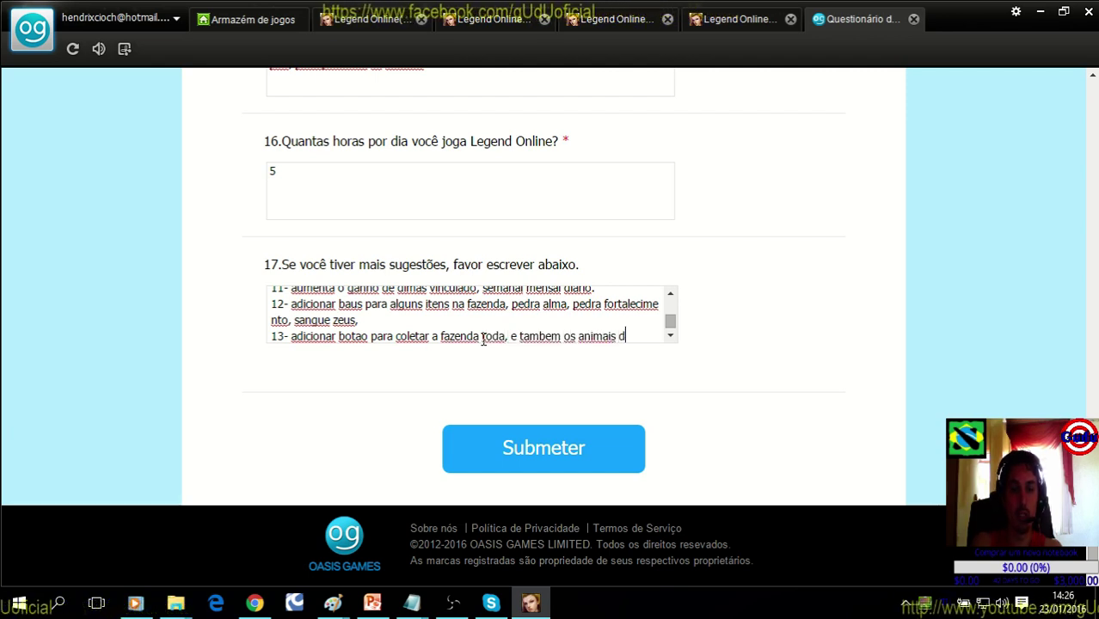
text(e 1 unica vez)
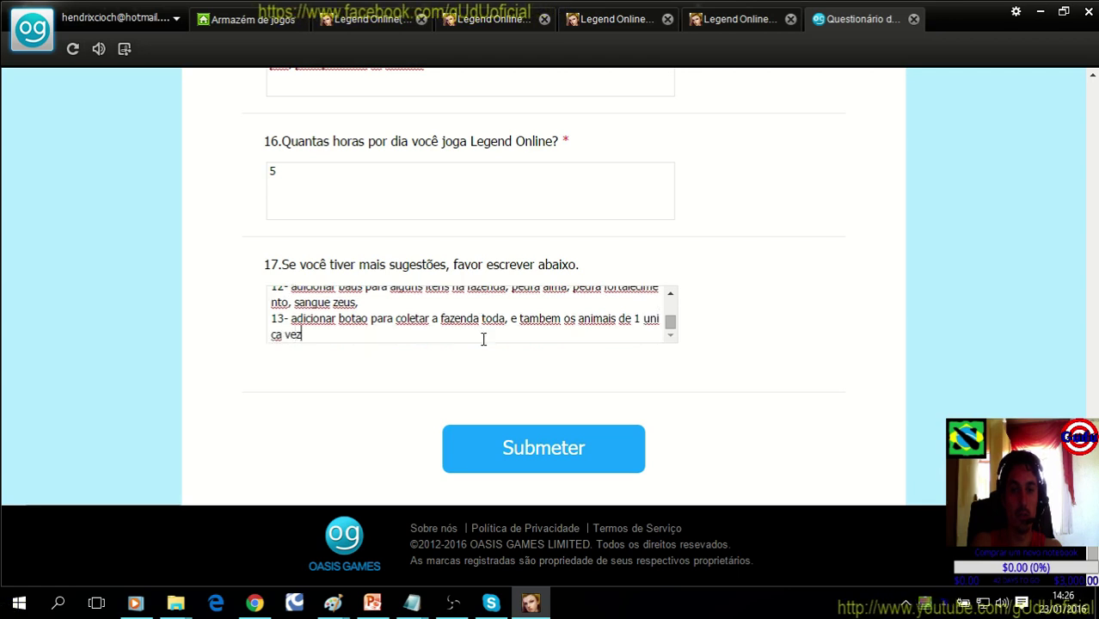
Extend suggestion 13 with ", clicar 1 por 1 e muito bugado, tambem para plantar seja automatico.".
text(, clicar )
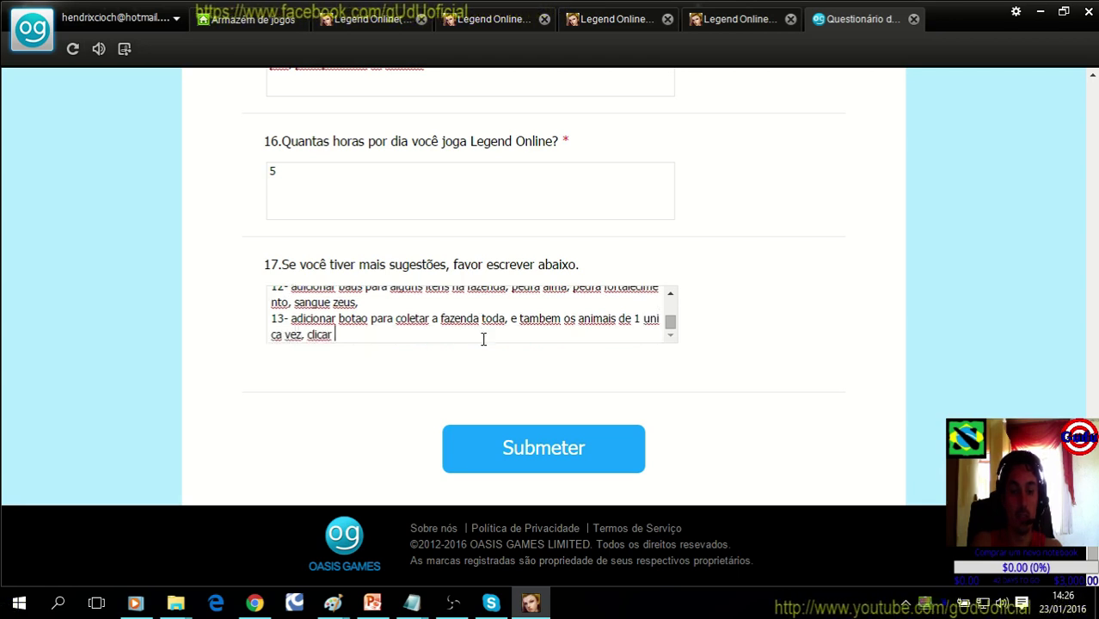
text(1 por 1 )
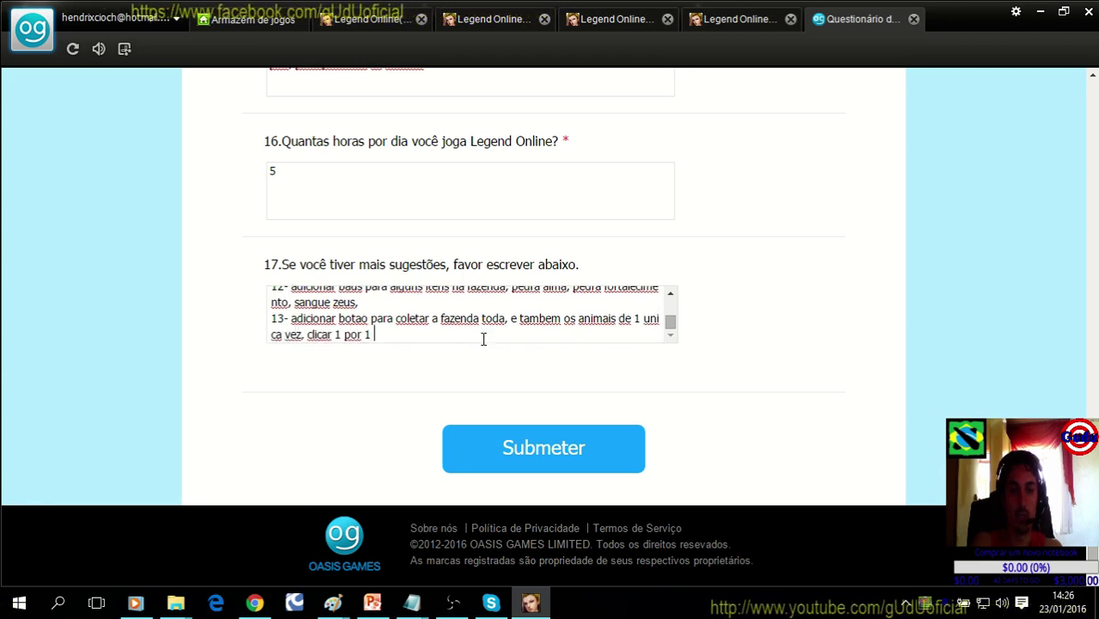
text(e muito bugado, tambem para pla)
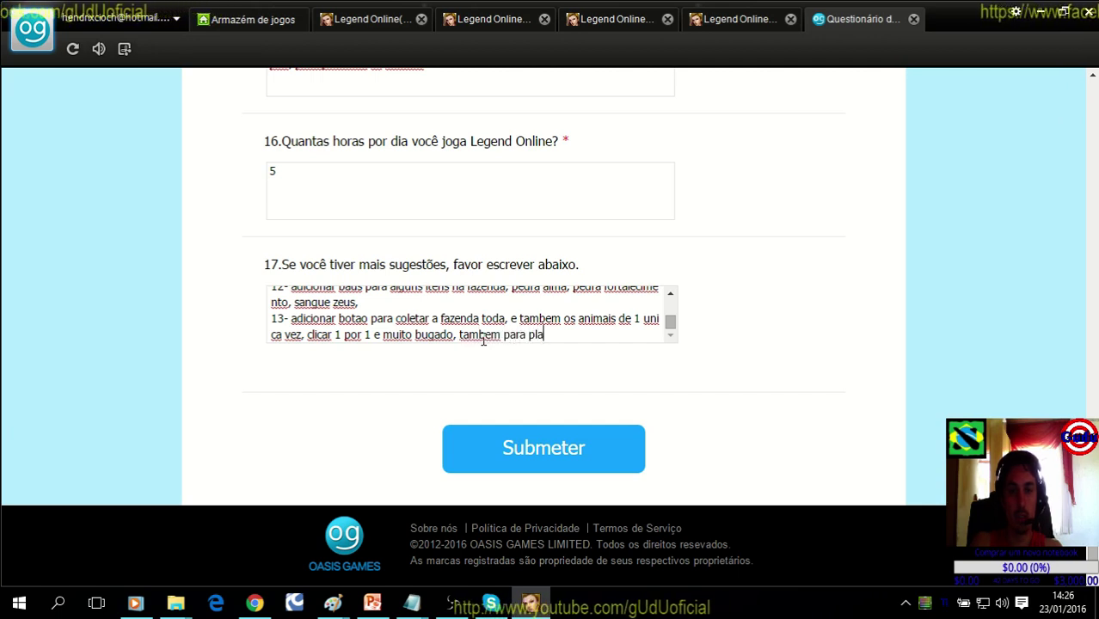
text(ntar seja )
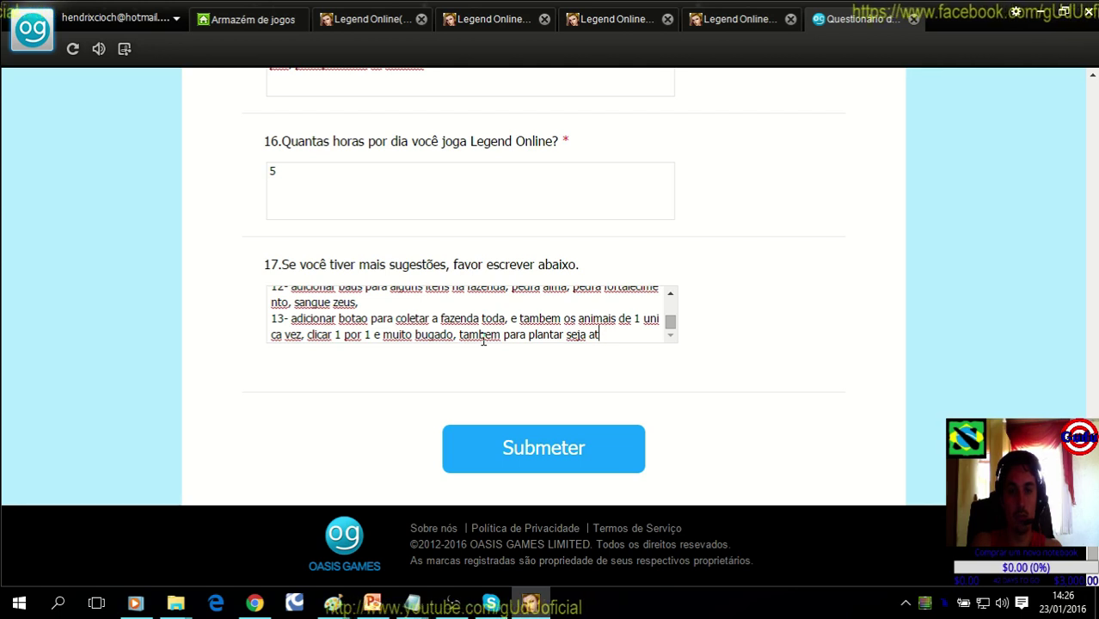
text(automatico.)
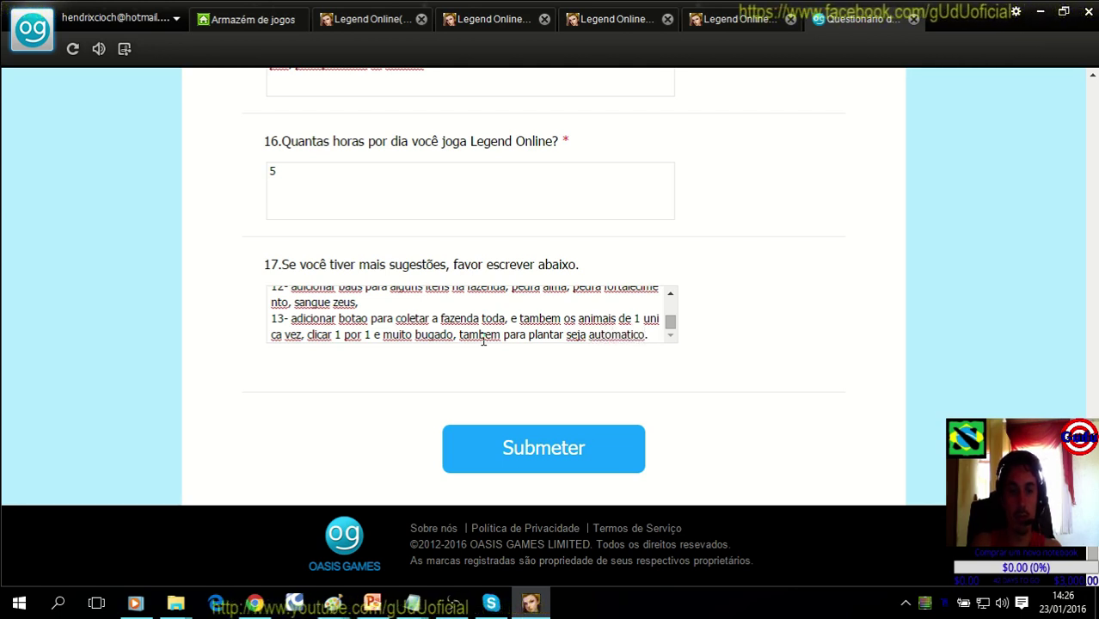
Add a new line reading "14- tira o lag do jogo, principalmente" to the answer to question 17.
key(Return)
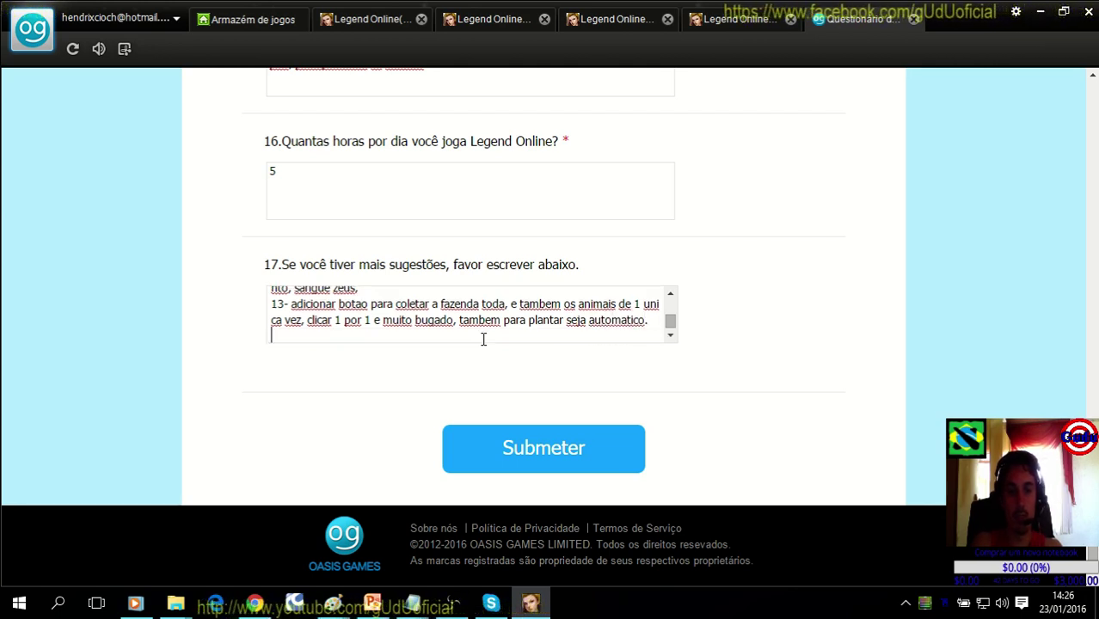
text(14-)
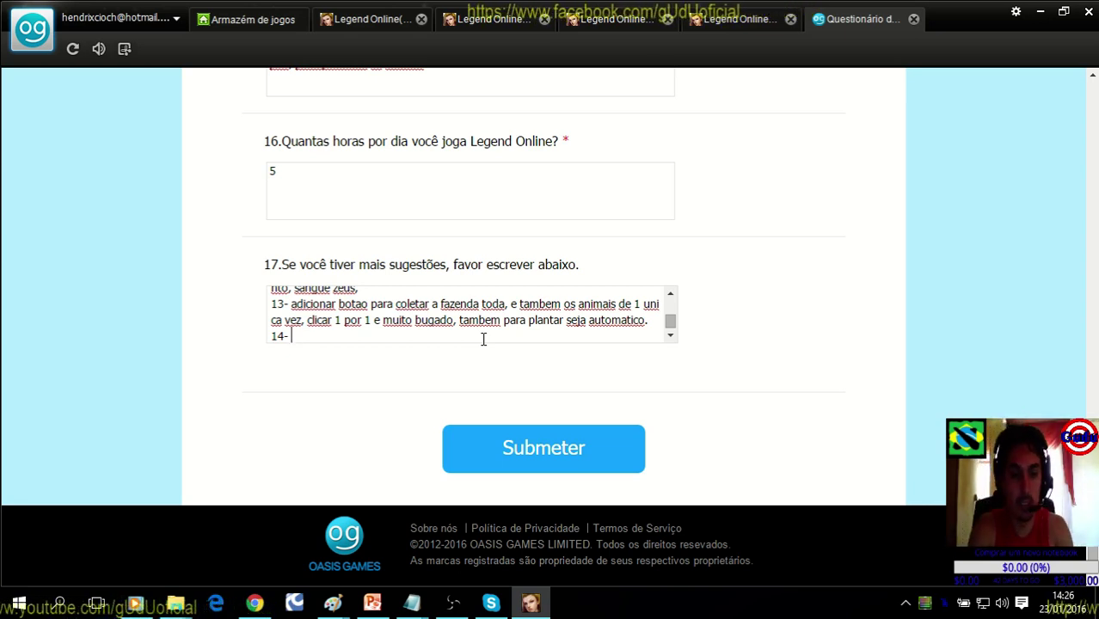
text(tira o )
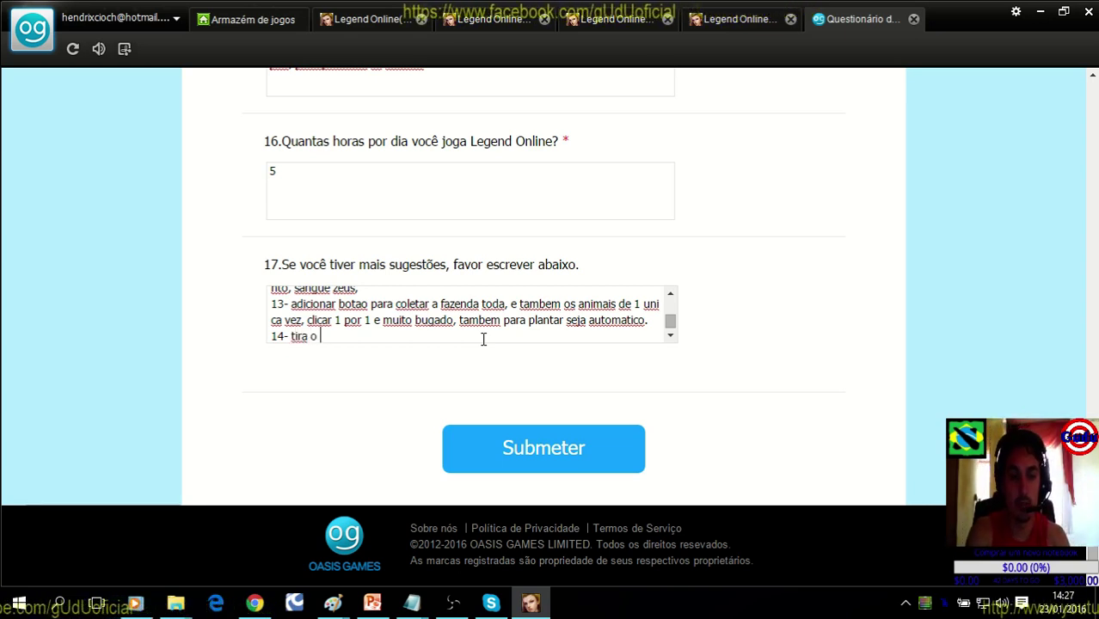
text(lag do jogo, principlamente)
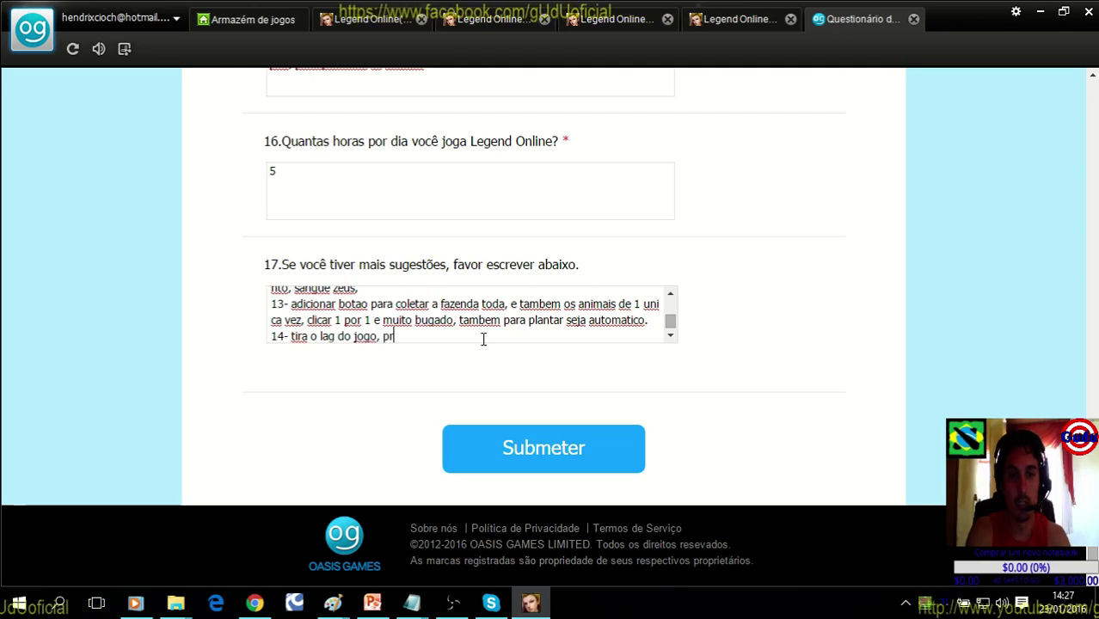
key(BackSpace)
key(BackSpace)
key(BackSpace)
key(BackSpace)
key(BackSpace)
key(BackSpace)
key(BackSpace)
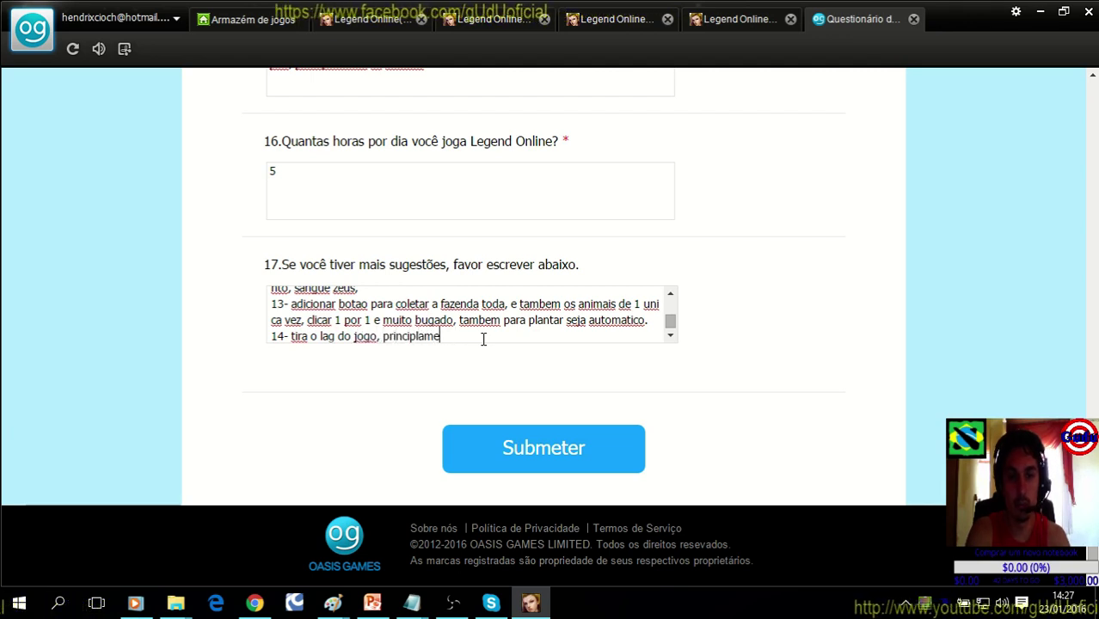
text(almente)
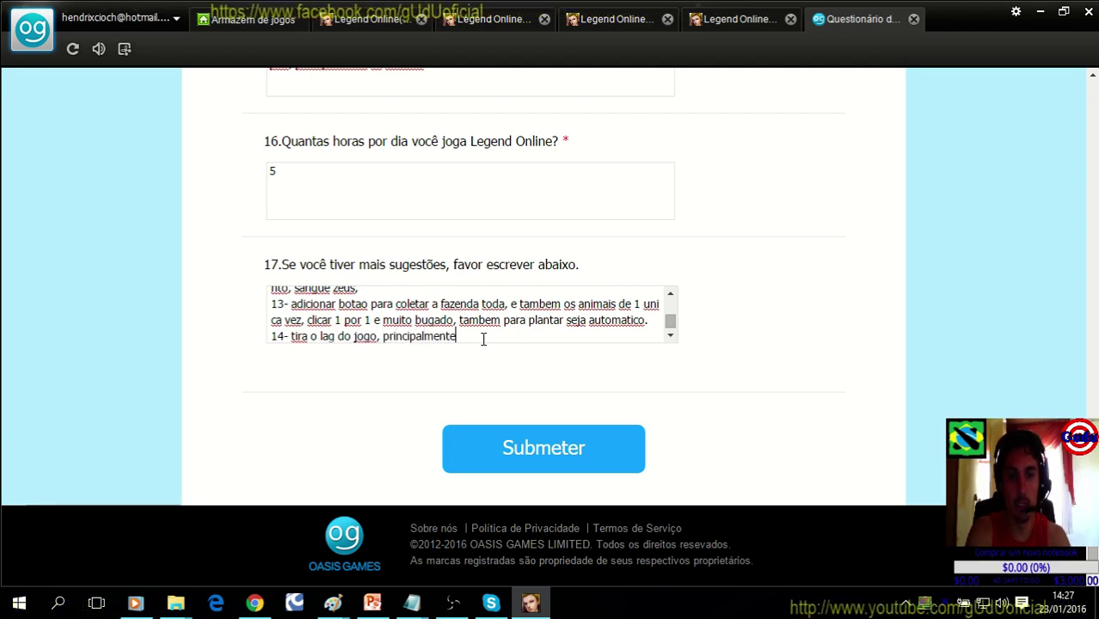
Complete suggestion 14 with the comma-separated game modes ", em BDD, BDT, GVG-IS, ARENA MULT.".
text(, em 3DD bdt)
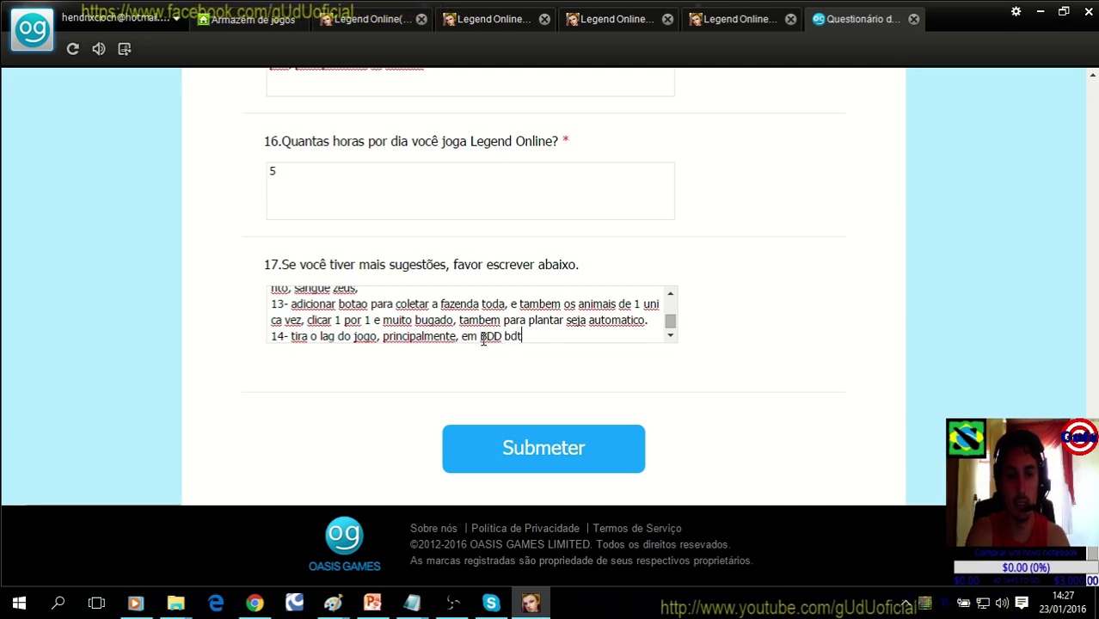
key(BackSpace)
key(BackSpace)
text(BD)
text(T)
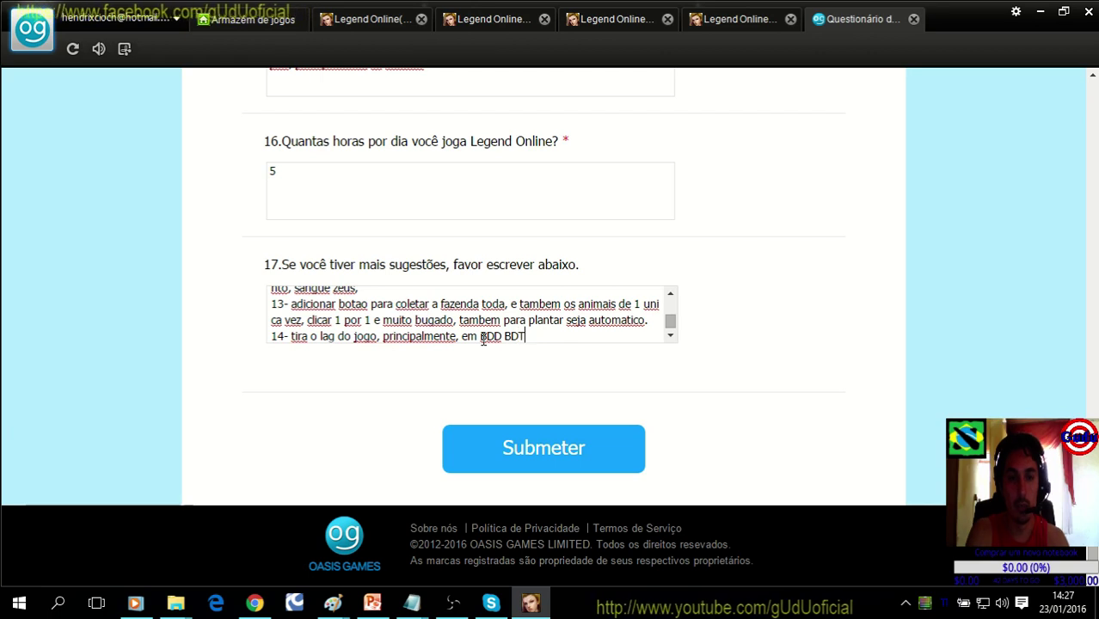
text( FVG-)
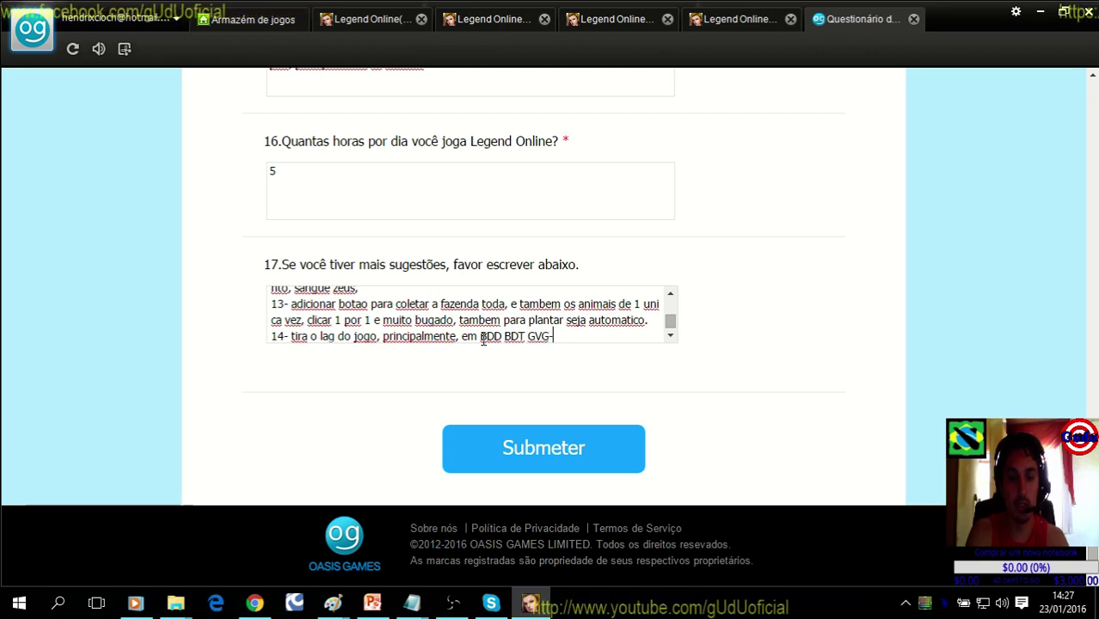
text(IS, ARENA MULT)
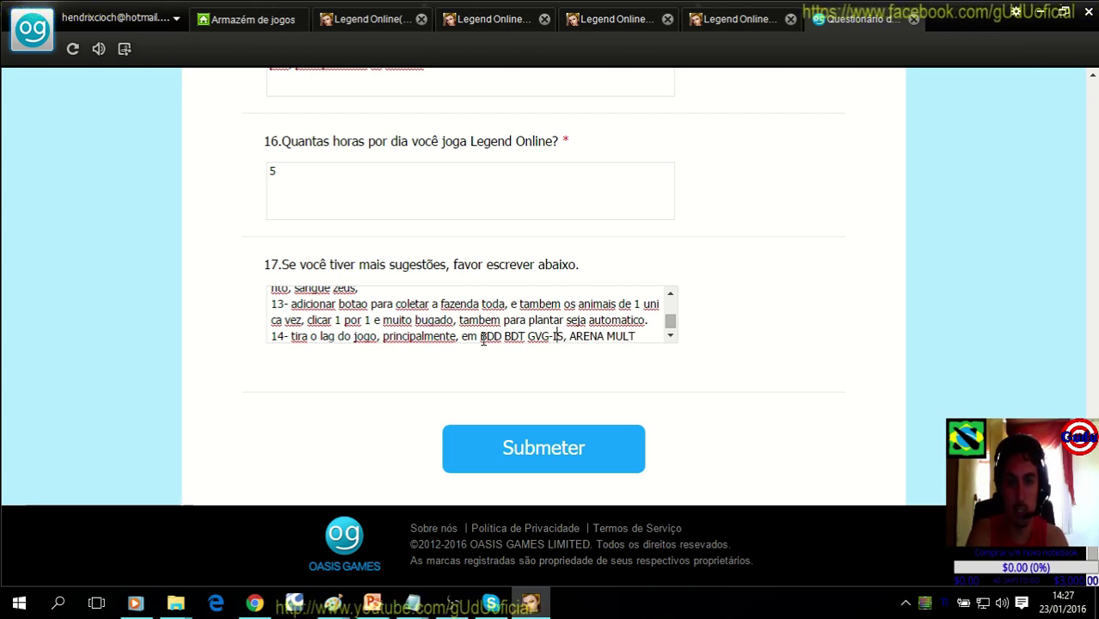
key(Left)
text(,)
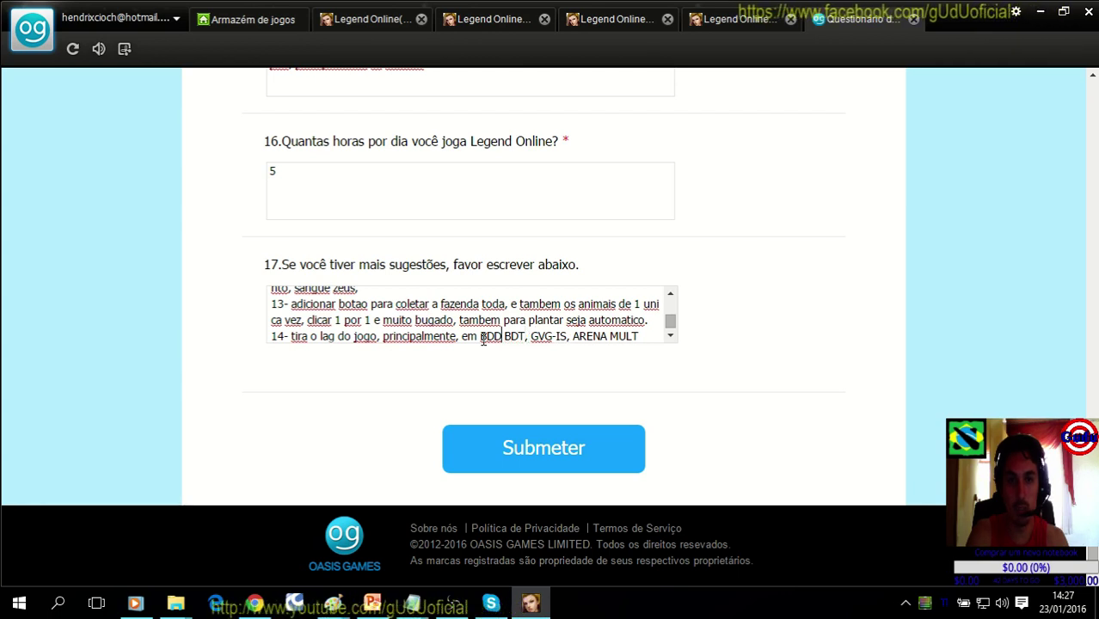
text(,)
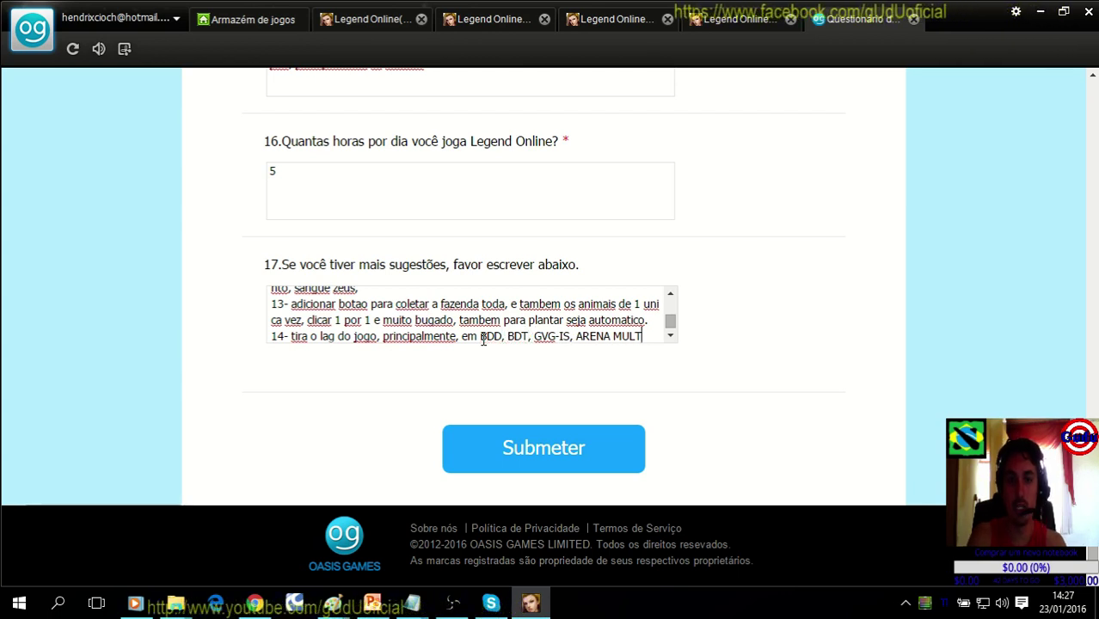
text(.)
Add a new line reading "15- MODO BOT para toca dos lobos, inferno sangrento.".
key(Return)
text(15)
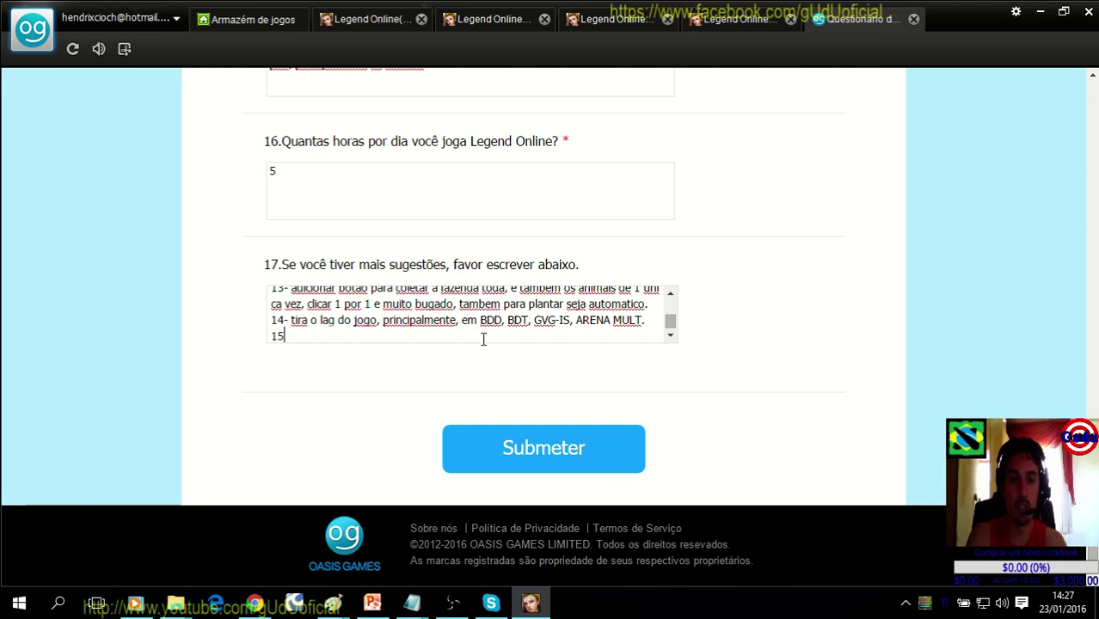
text(- )
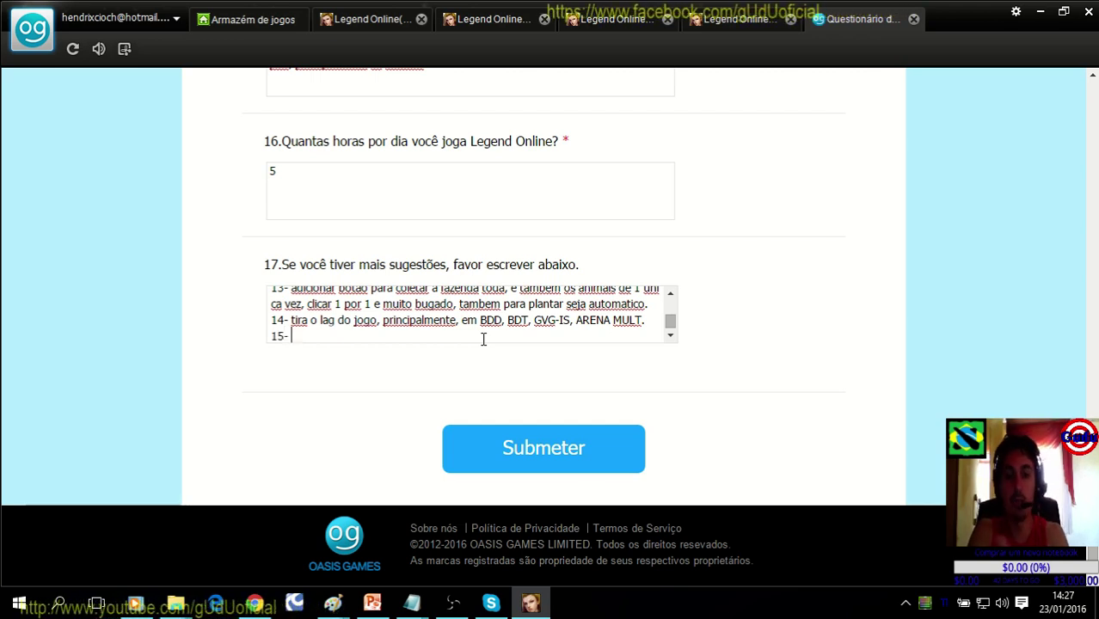
text(MOD)
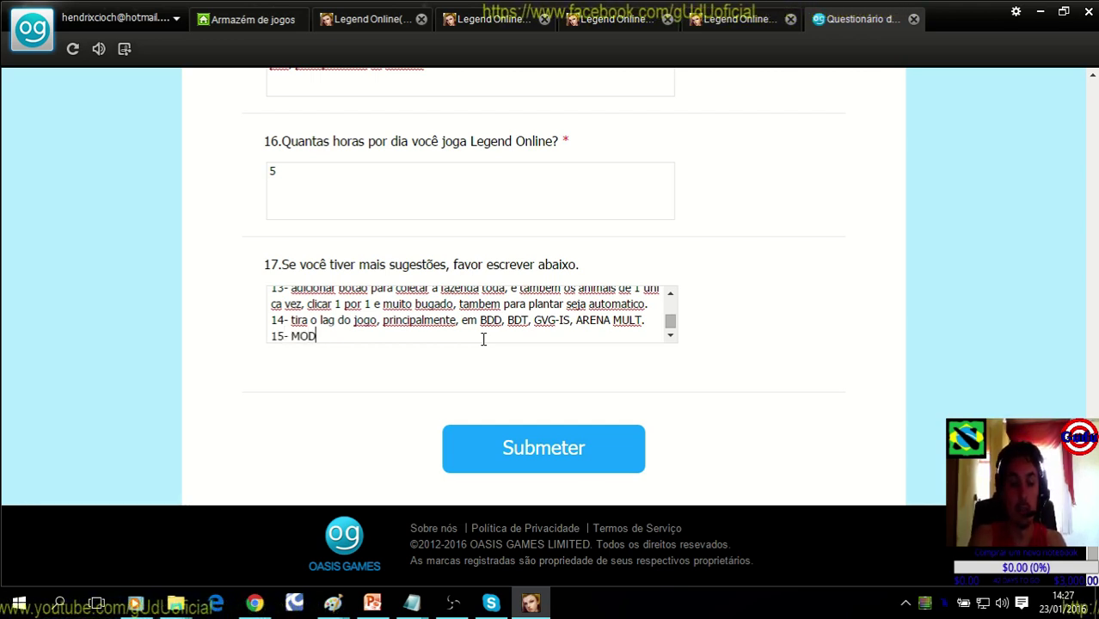
text(O BOT PARAT)
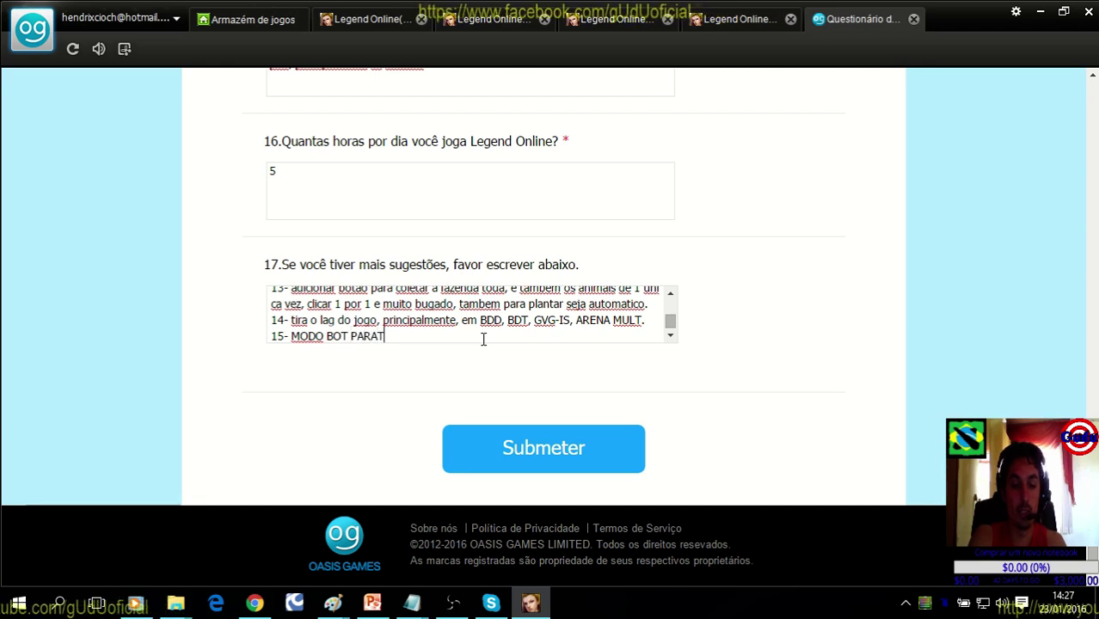
text(OCA)
key(BackSpace)
key(BackSpace)
key(BackSpace)
key(BackSpace)
key(BackSpace)
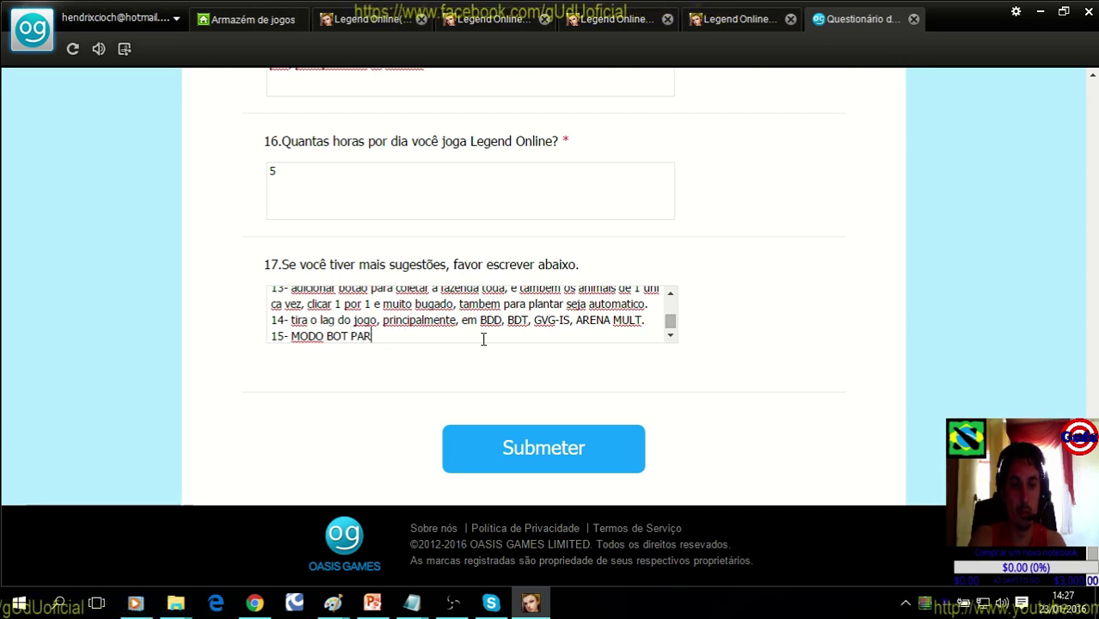
key(BackSpace)
key(BackSpace)
key(BackSpace)
text(para toca d)
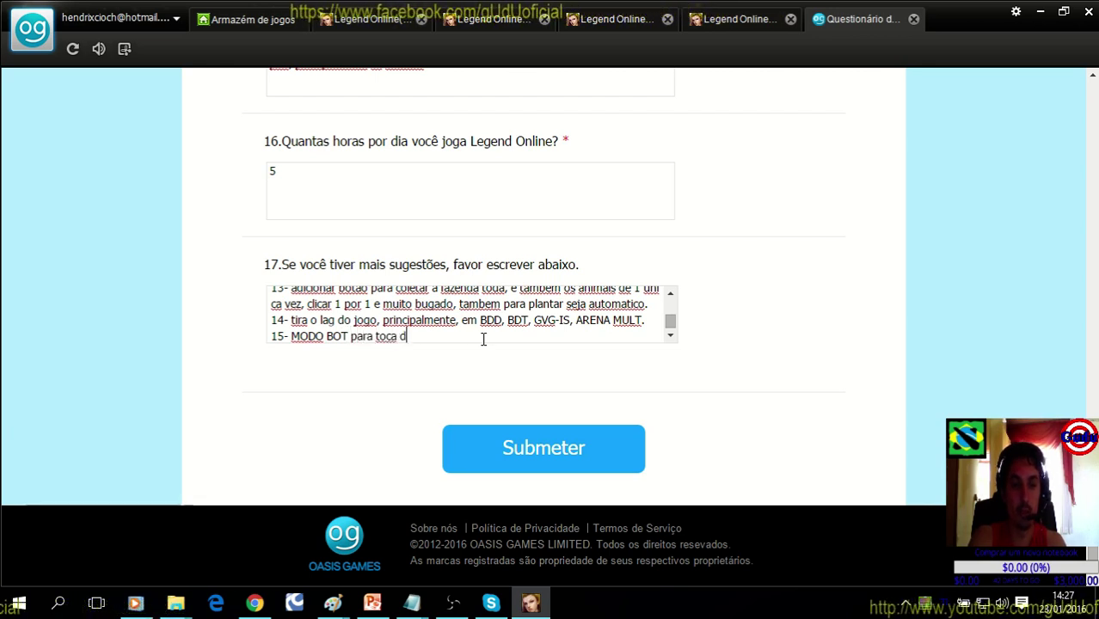
text(os lobos, )
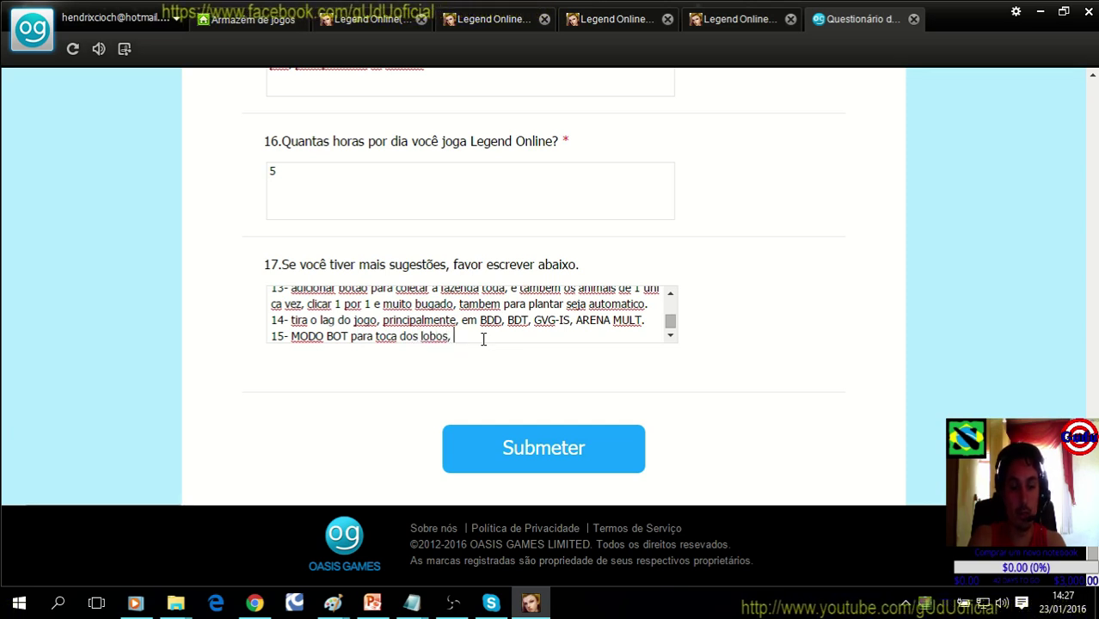
text(inferno )
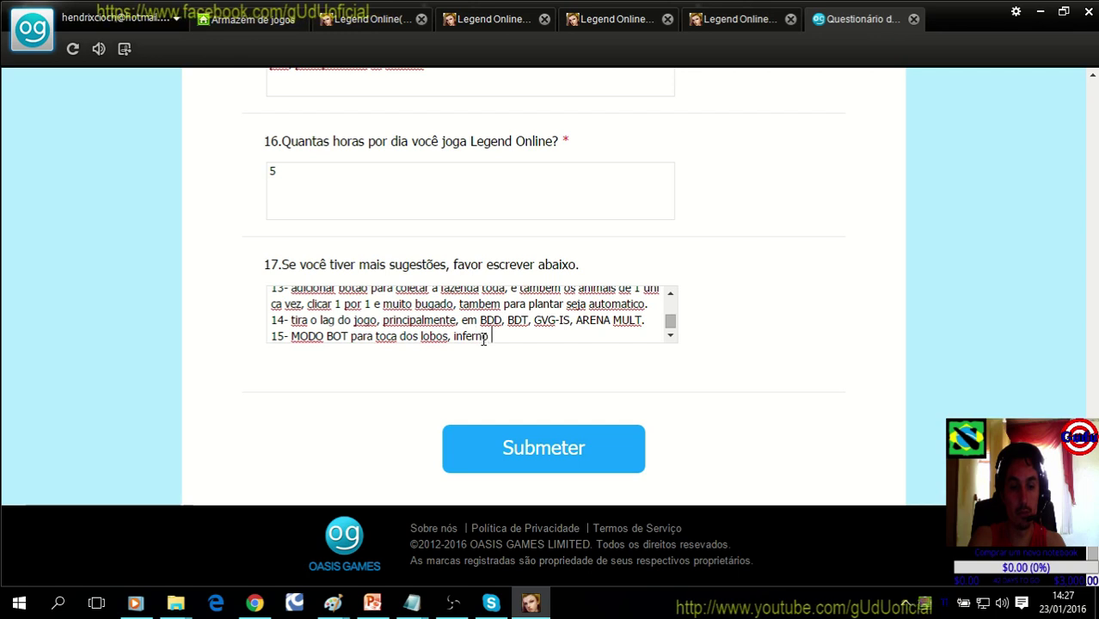
text(sangrento.)
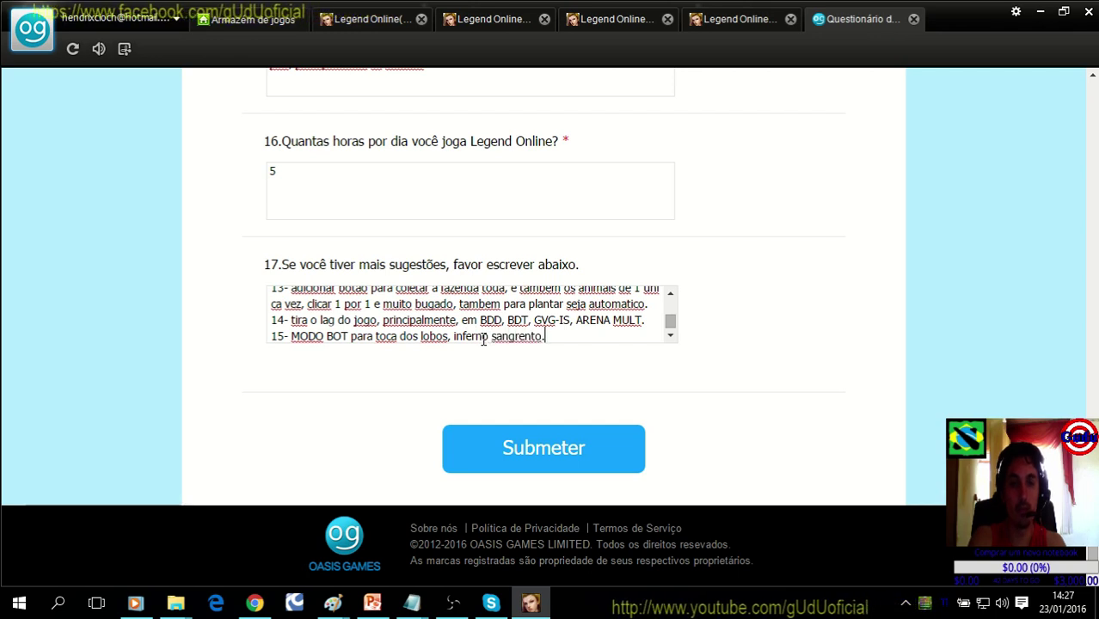
Add a new line reading "16- melhorar e aumentar os premios do chifre do paraiso.".
key(Return)
text(1)
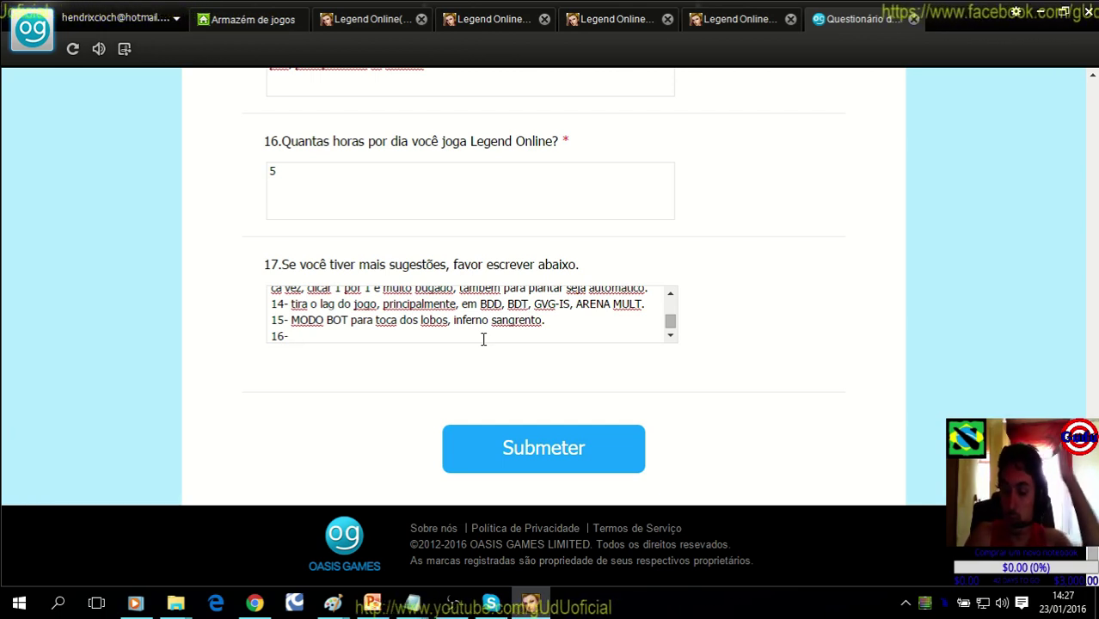
text(6-)
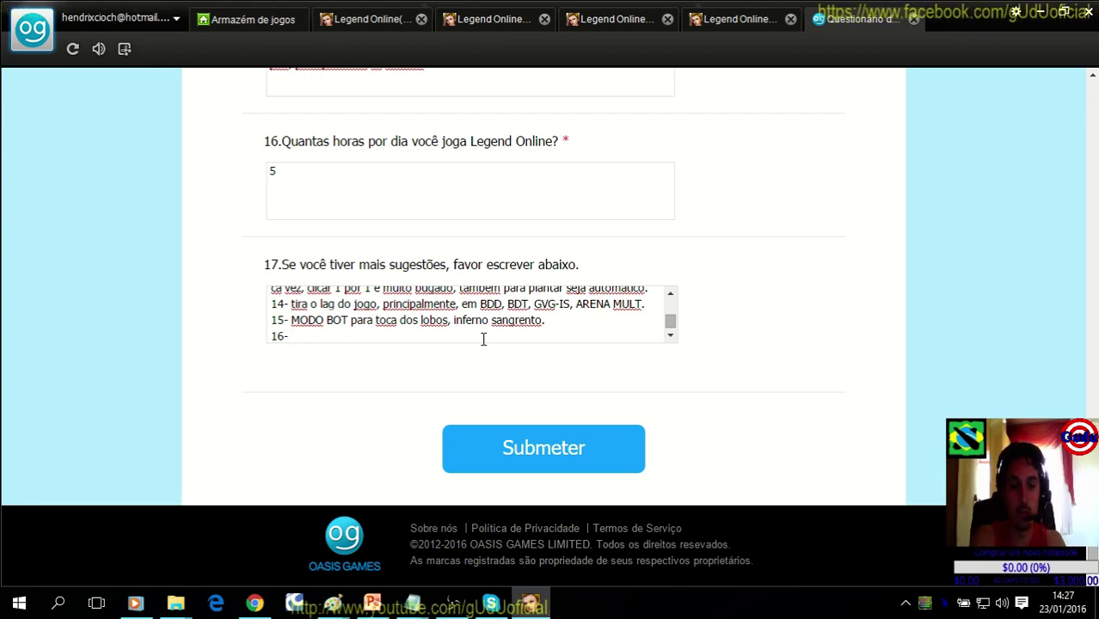
key(BackSpace)
key(BackSpace)
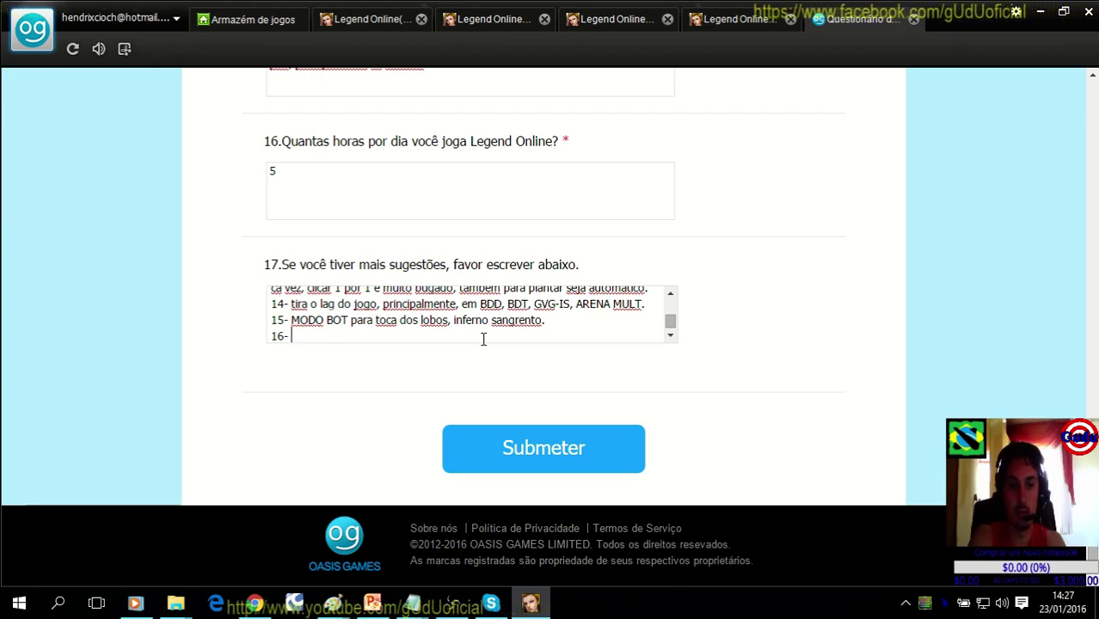
text(melhorar e aum)
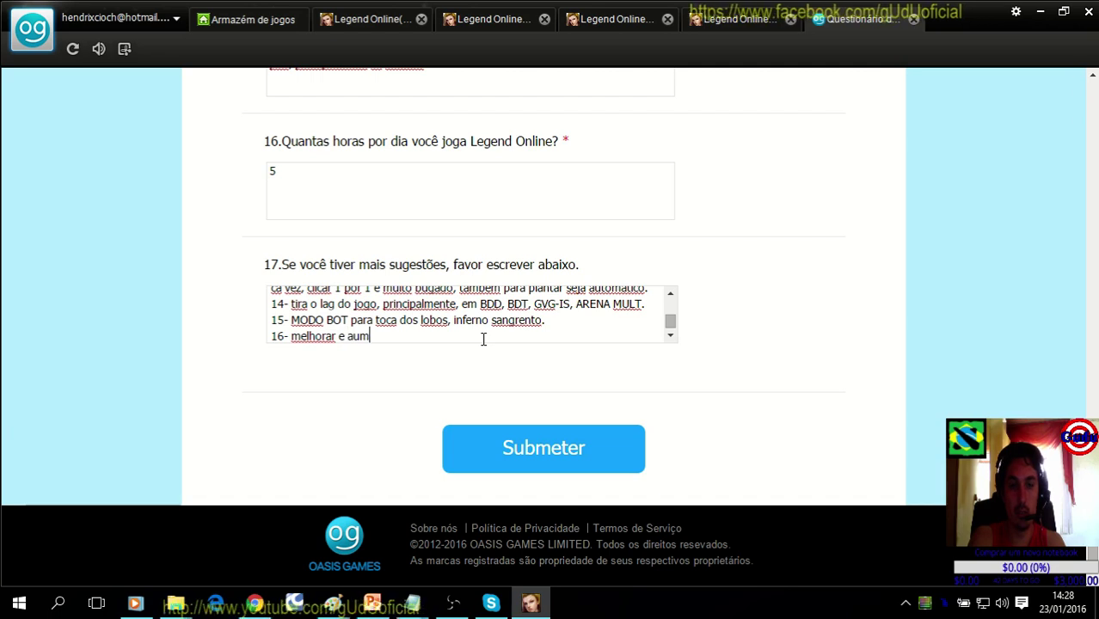
text(entar os prem)
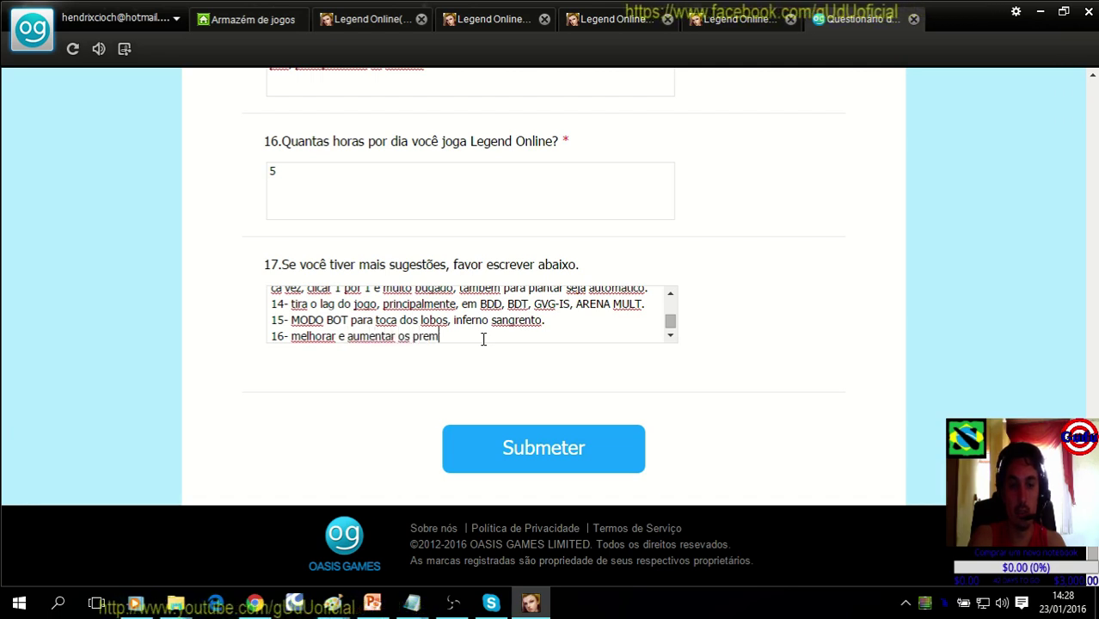
text(ios do co)
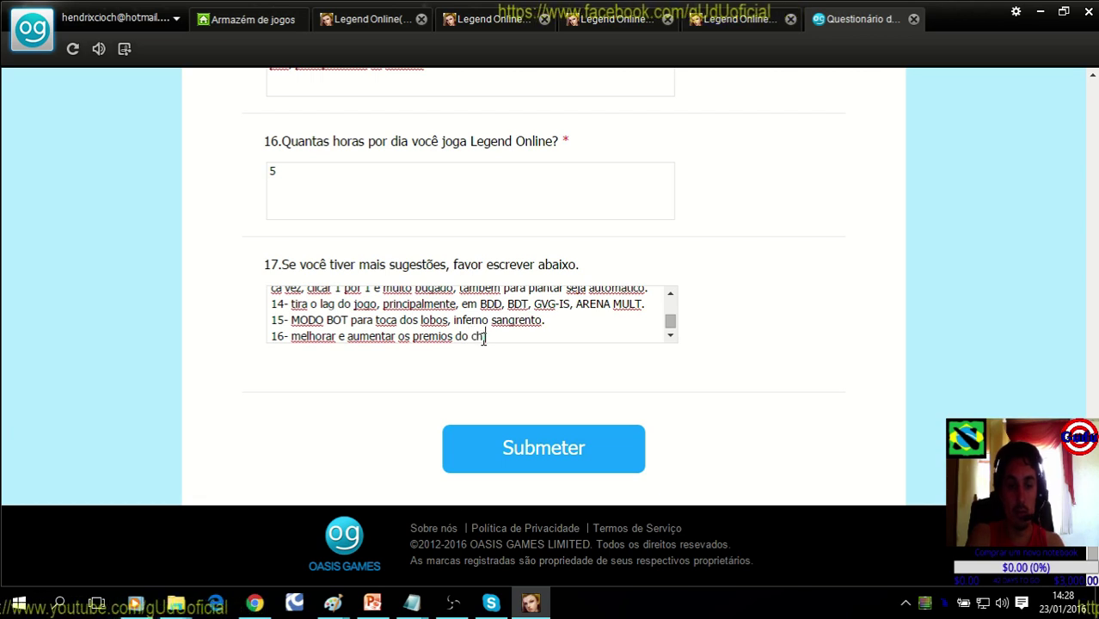
text(chefre do parair)
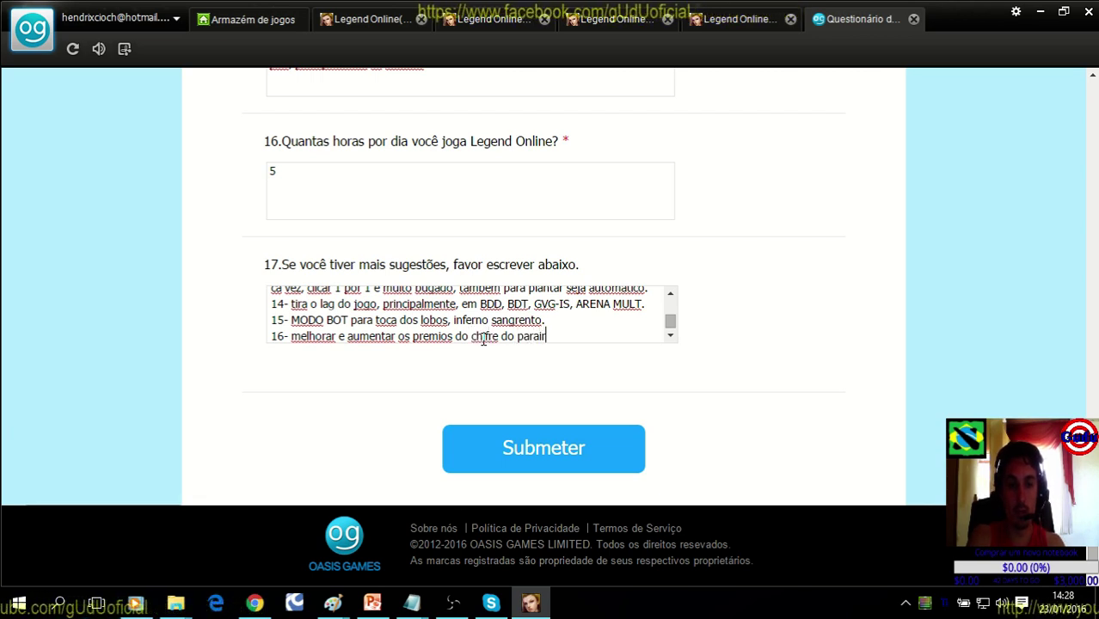
key(BackSpace)
text(so)
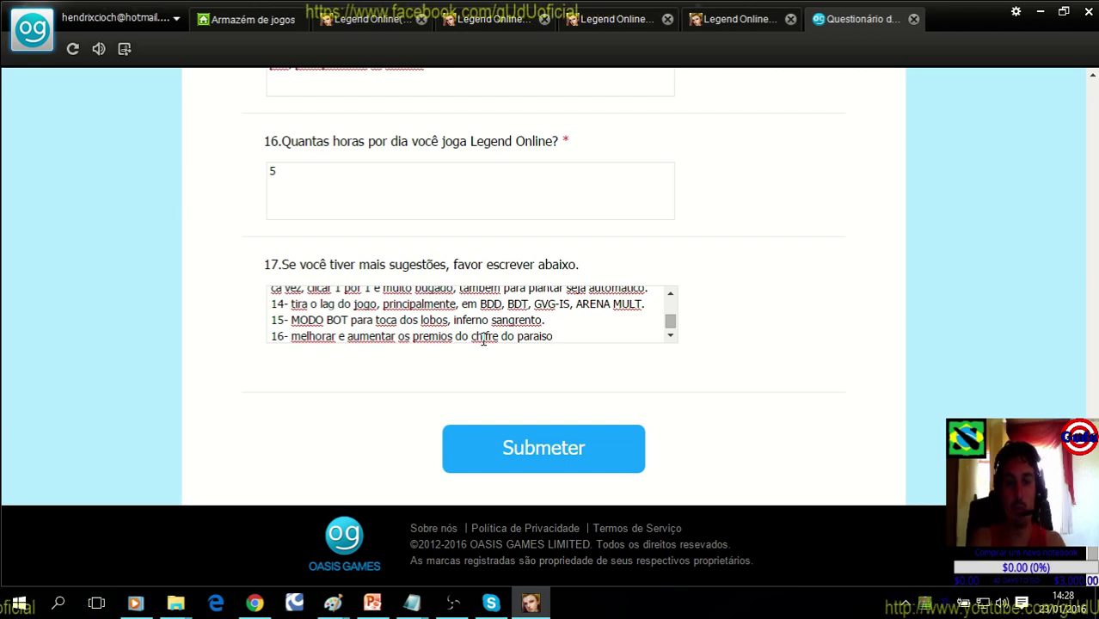
text(.)
Add a new line reading "17- aumentar os premios da arena multplayer." to the answer to question 17.
key(Return)
text(17)
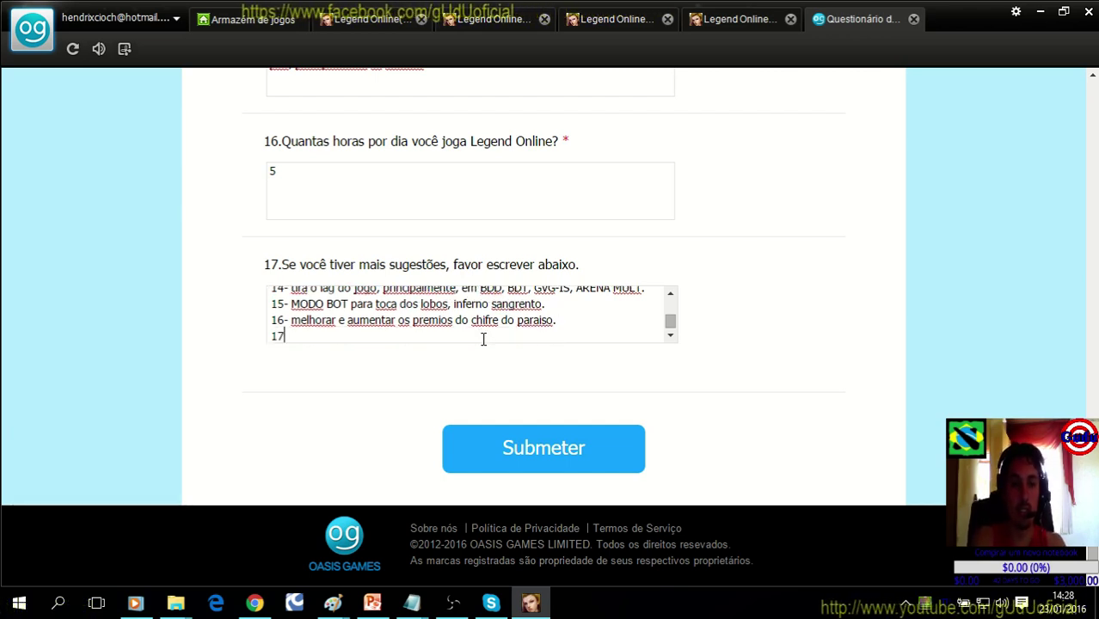
text(- aumenta)
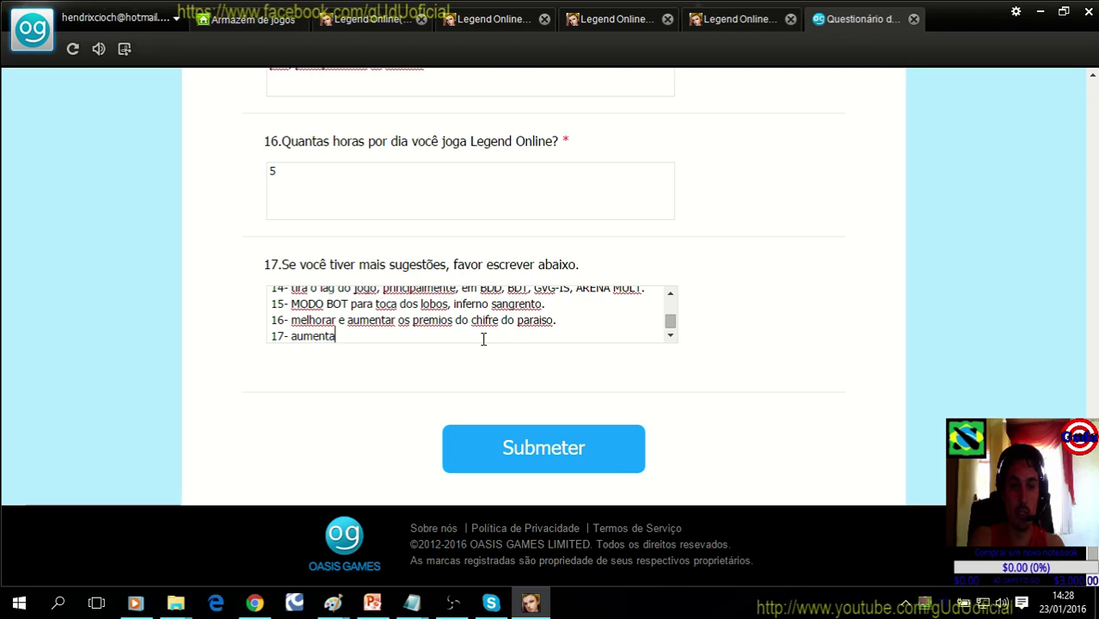
text(r os premios da )
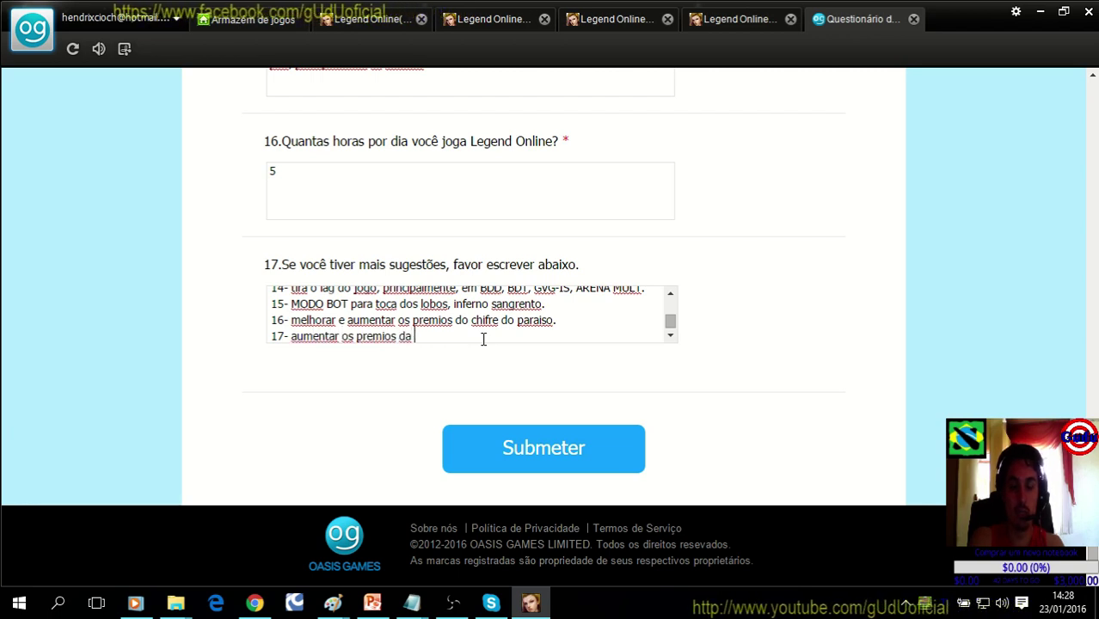
text(arena)
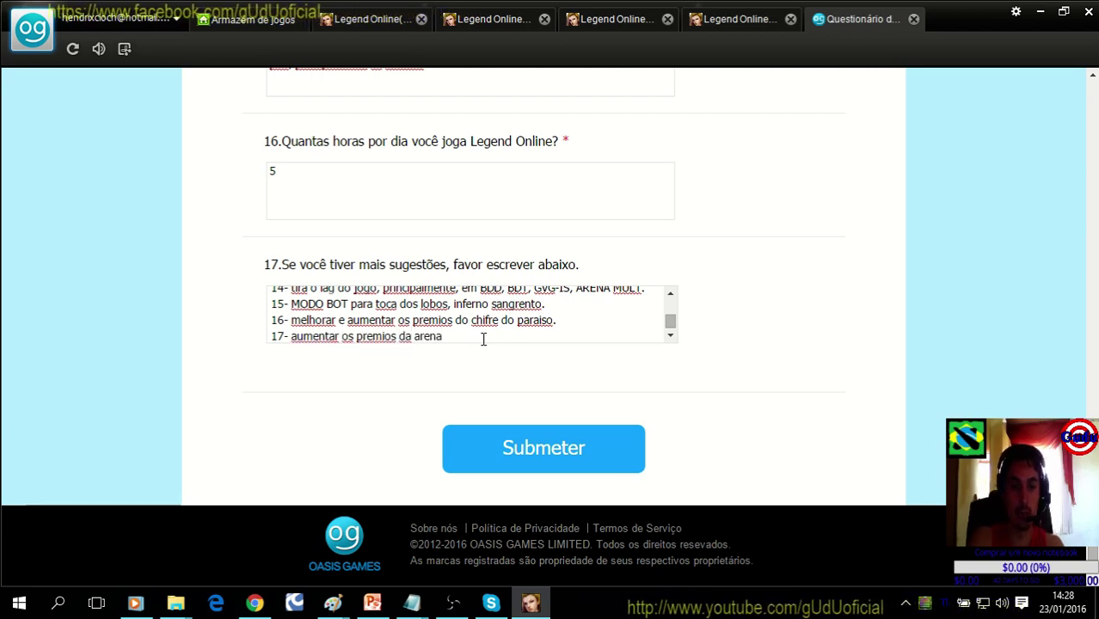
text( mult)
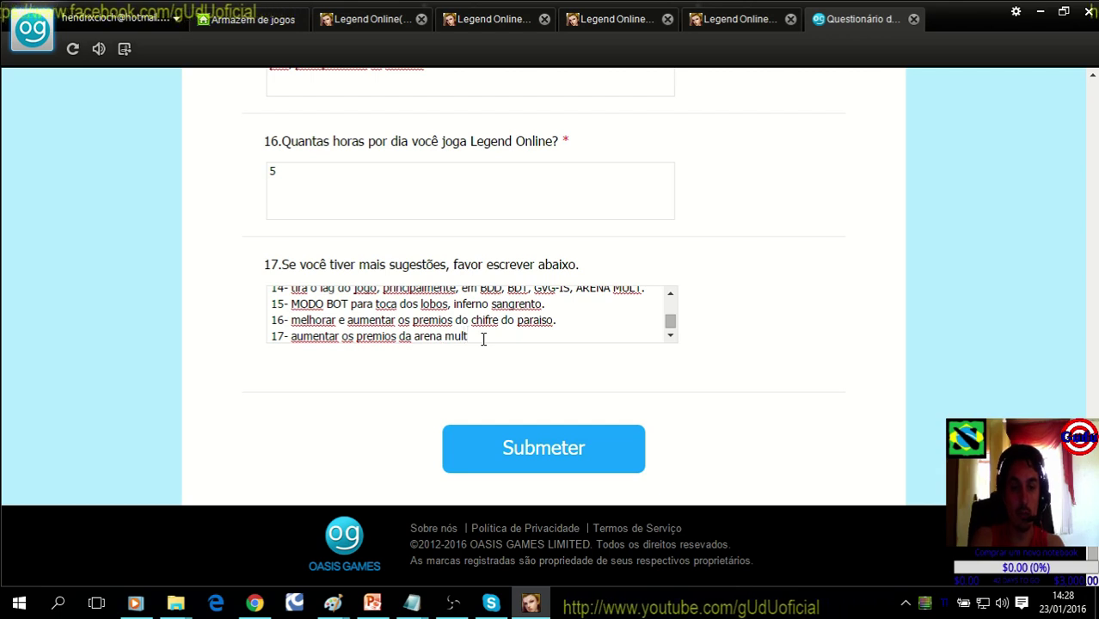
text(player.)
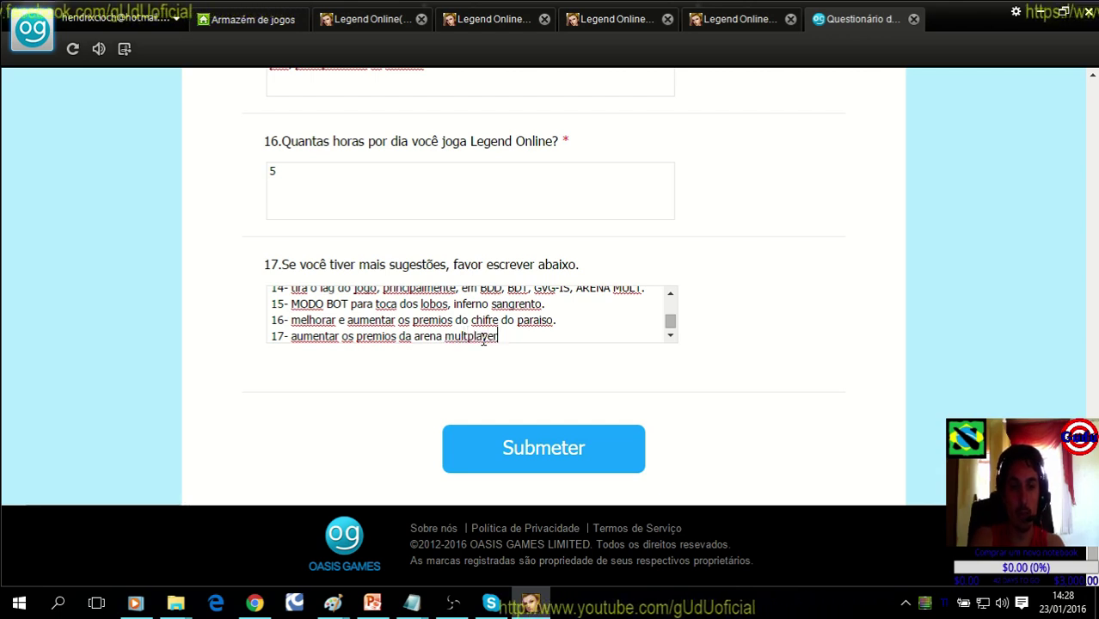
Add a new line reading "18- aumentar os premios da arena inter server einhenjar, e adicionar pedra do fortalecimento.".
key(Return)
text(18- aumentar os prem)
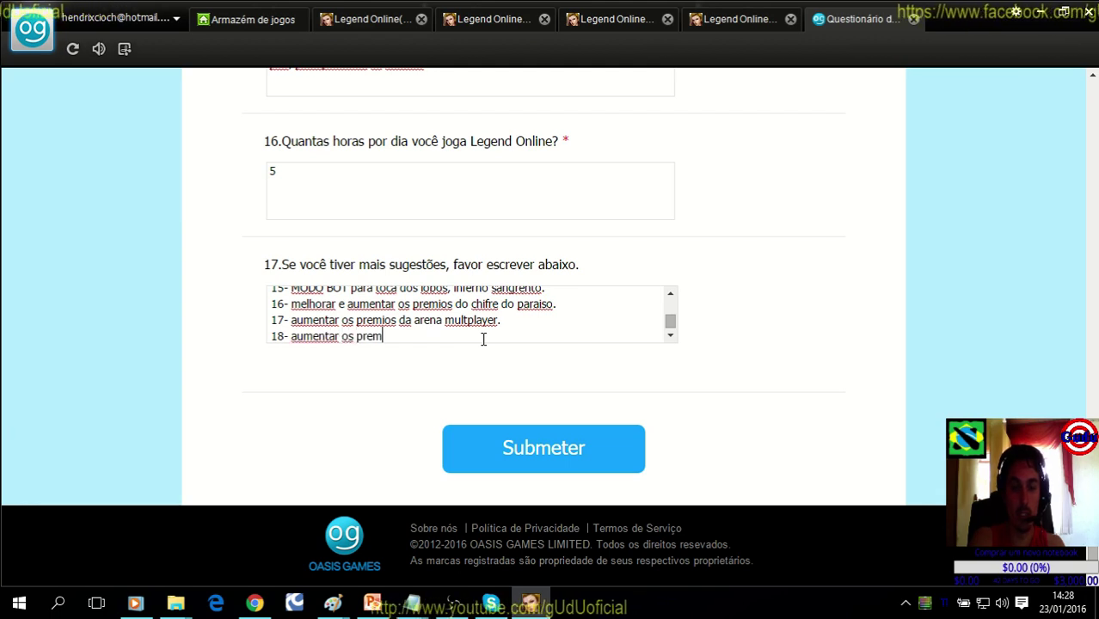
text(ios da arena)
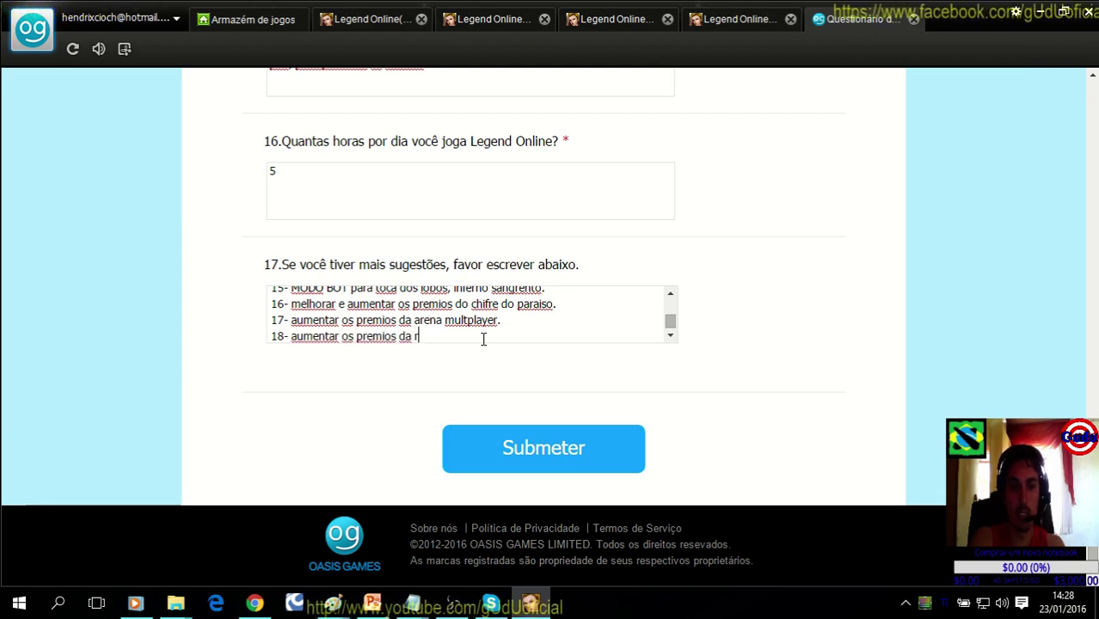
text( in)
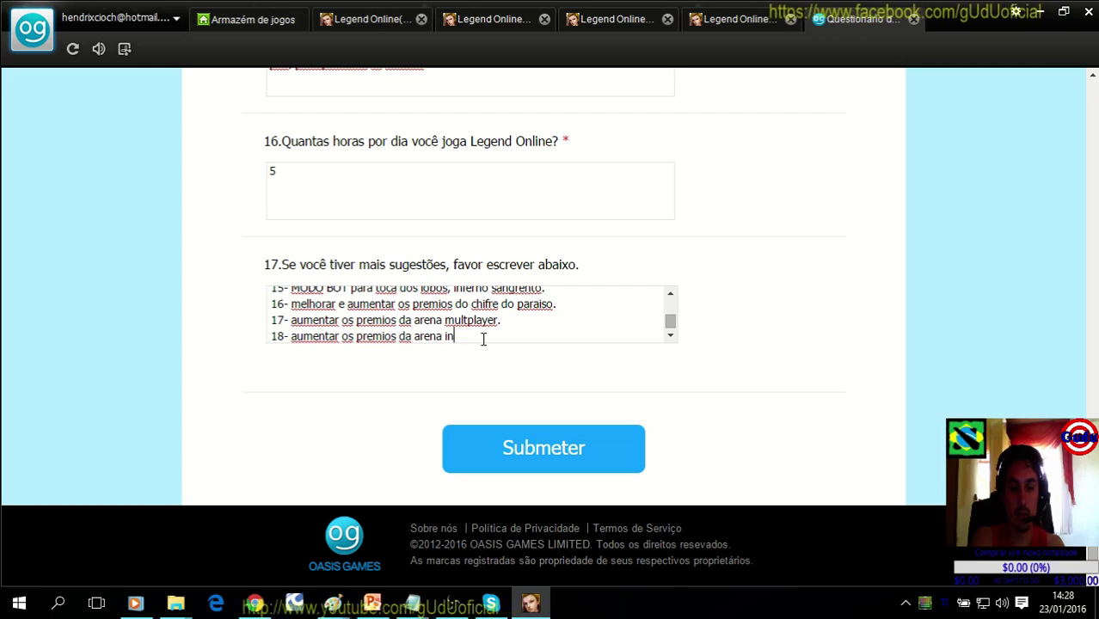
text(ter server)
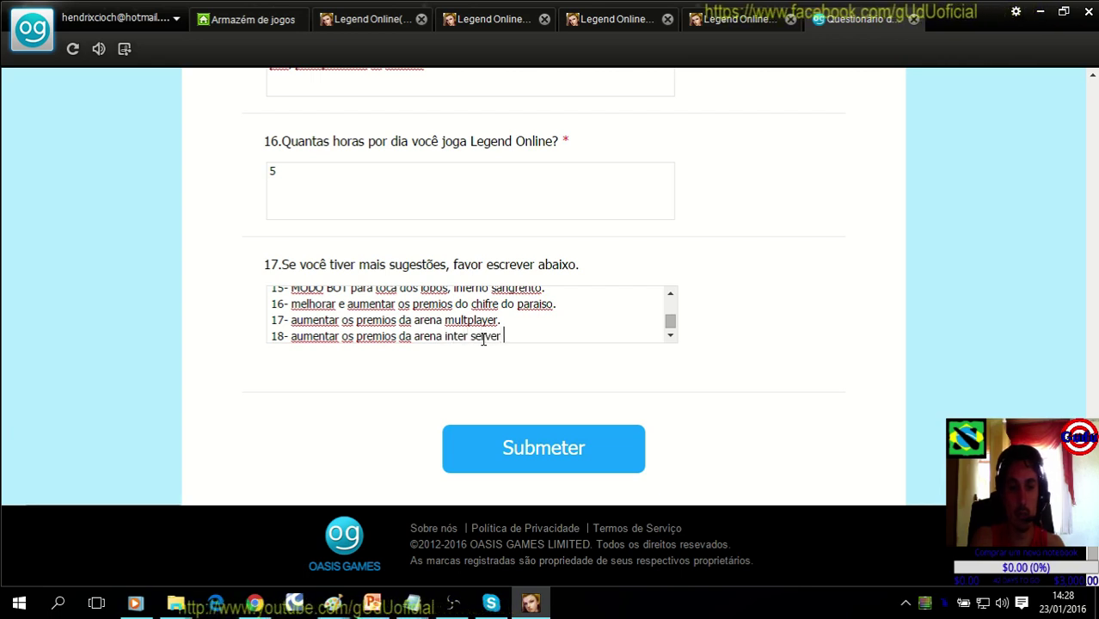
text( einh)
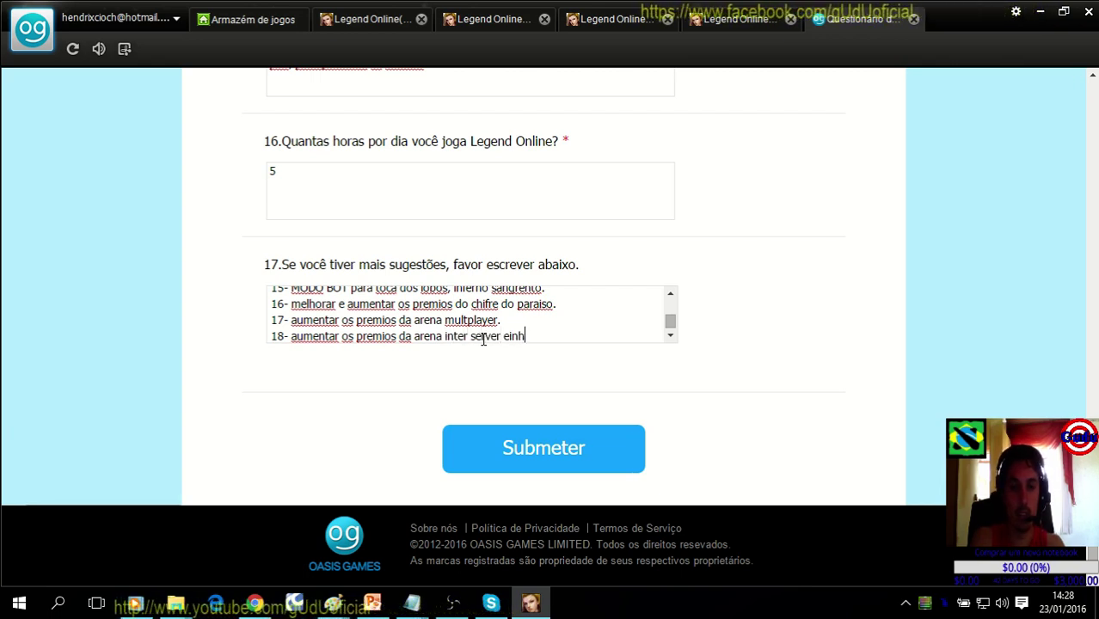
text(enjar)
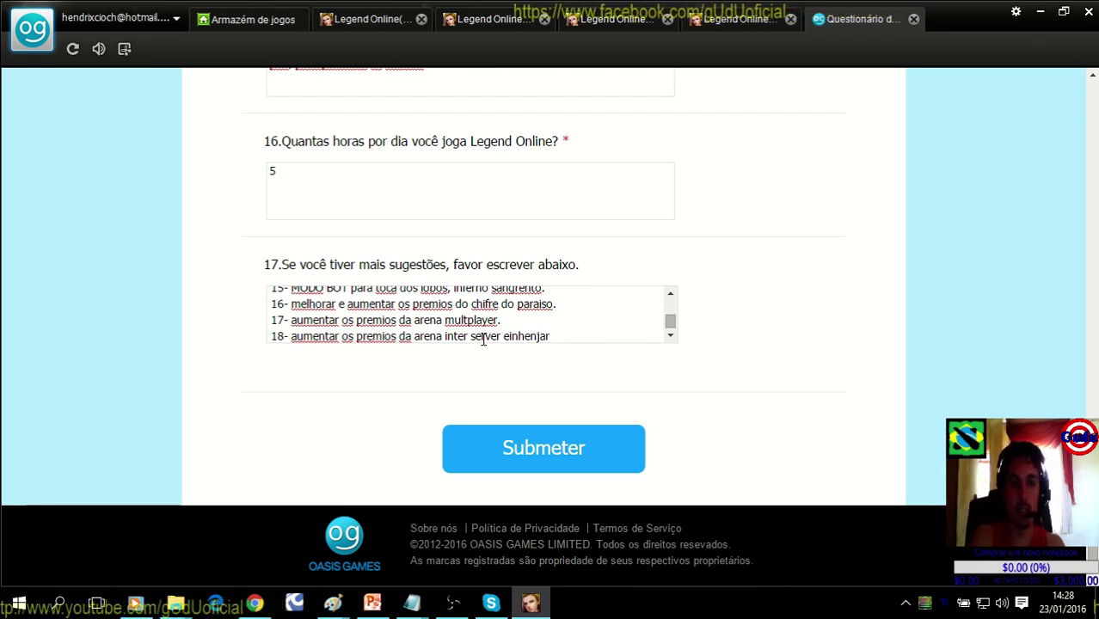
text(, e adicionar )
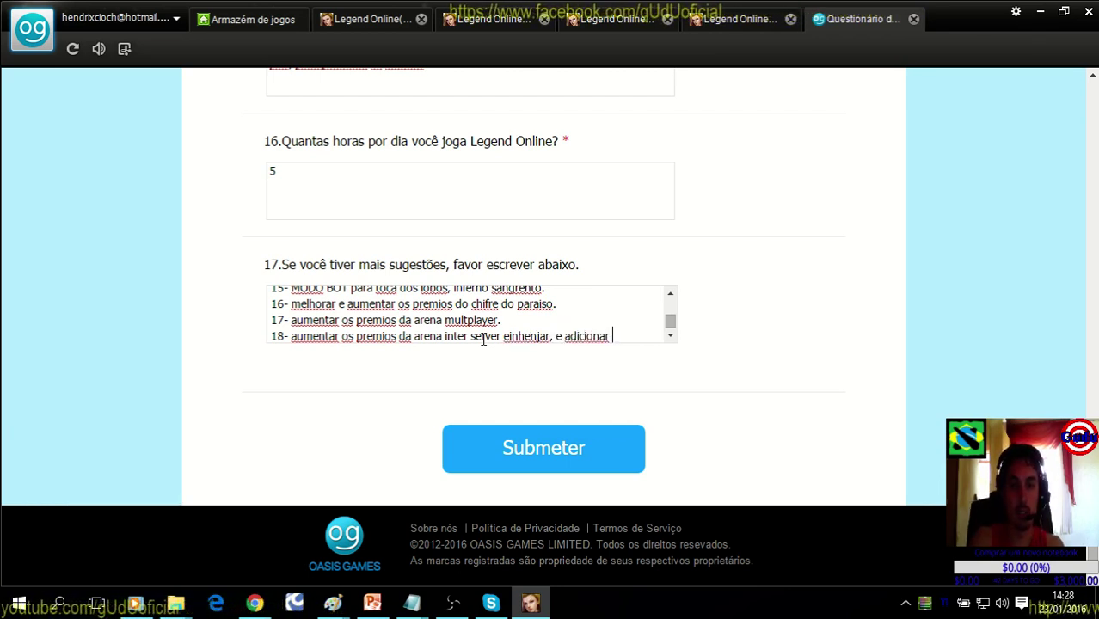
text(pedra do forta)
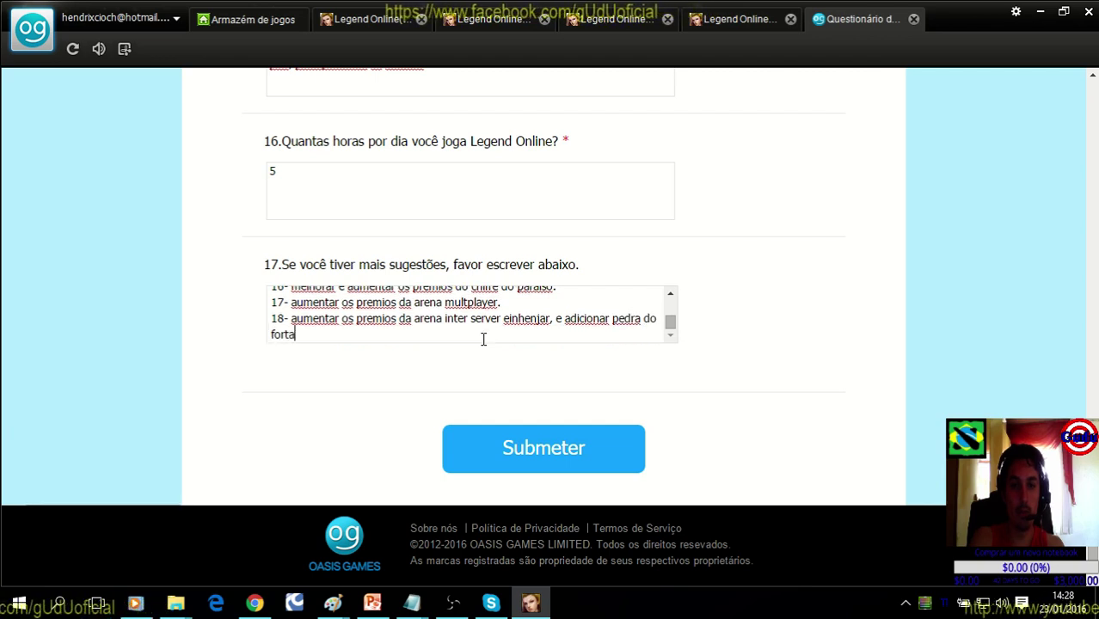
text(lecimento.)
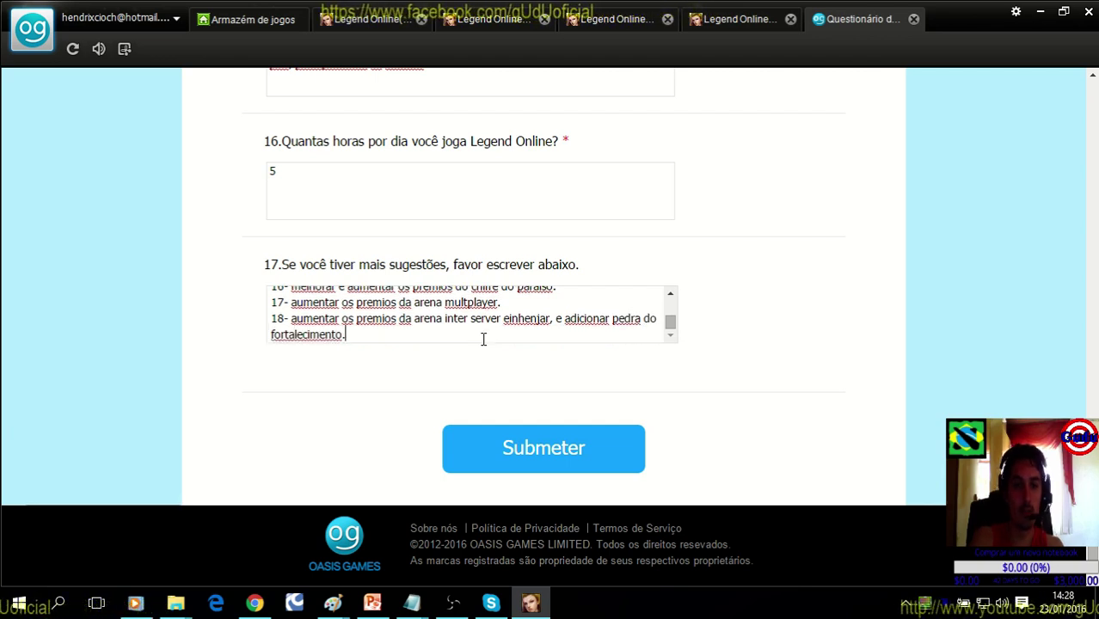
Add a new line reading "19- aumentar e melhorar os premios" to the answer to question 17.
key(Return)
text(19)
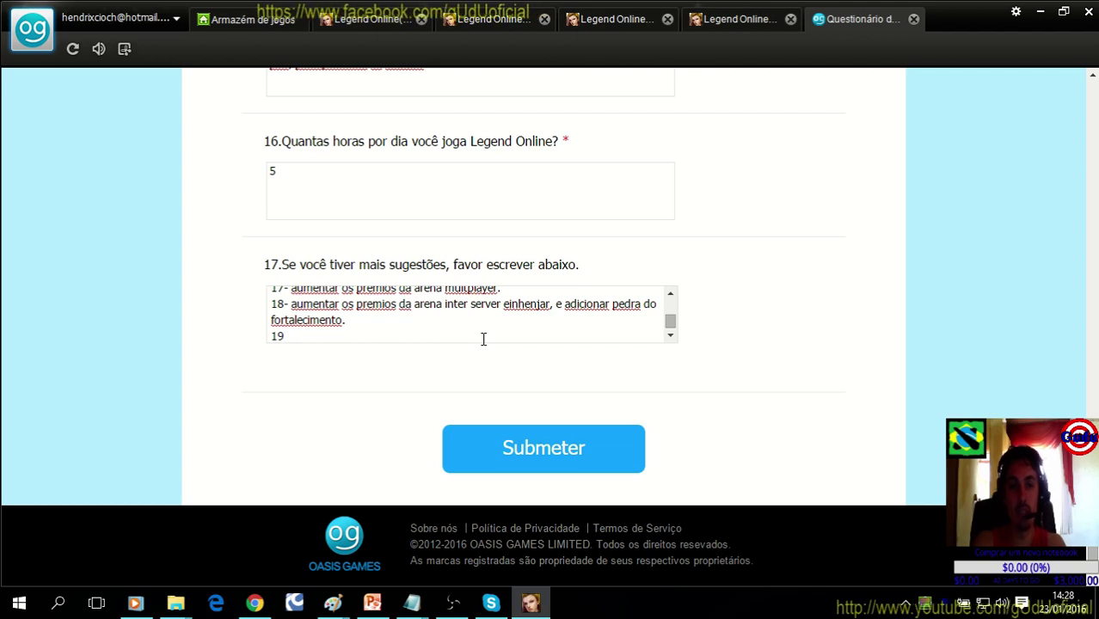
text(- aumentar )
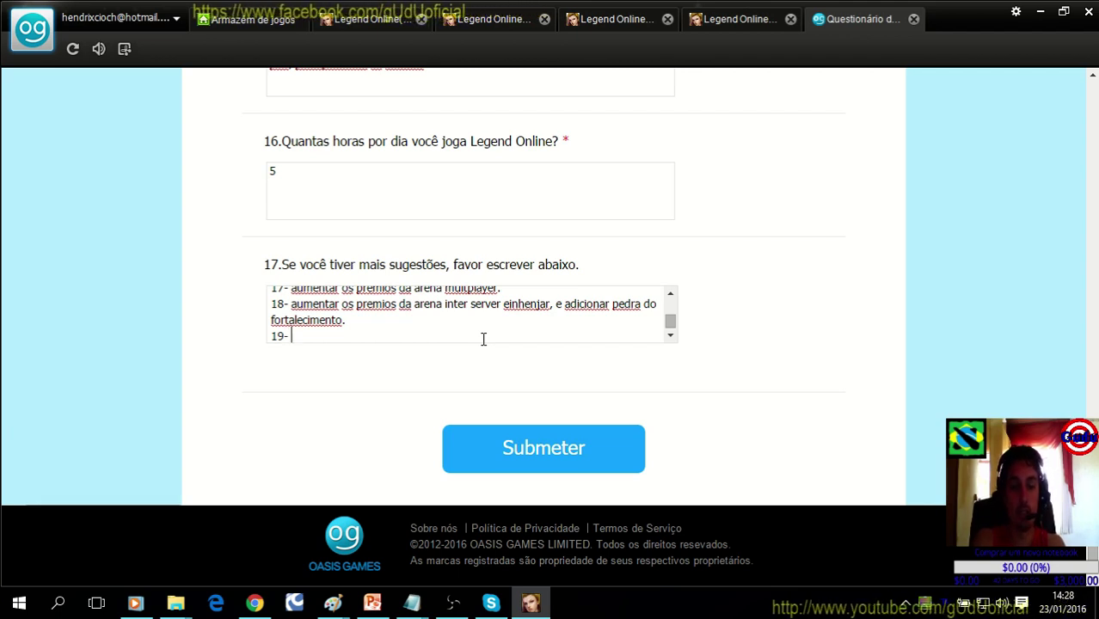
text(e melhora)
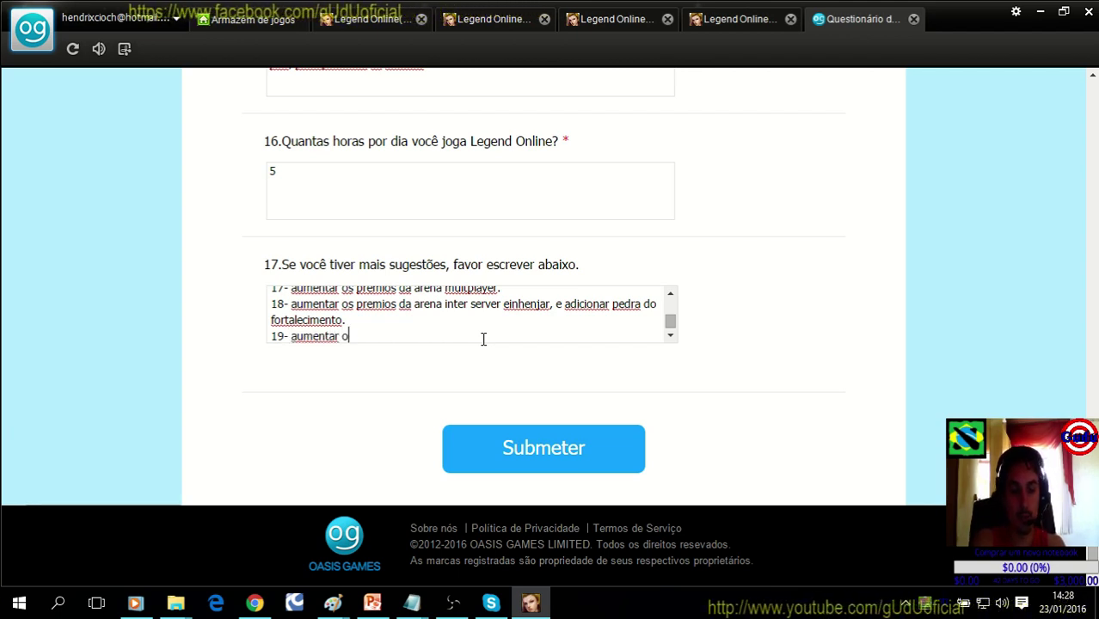
text(r os premi)
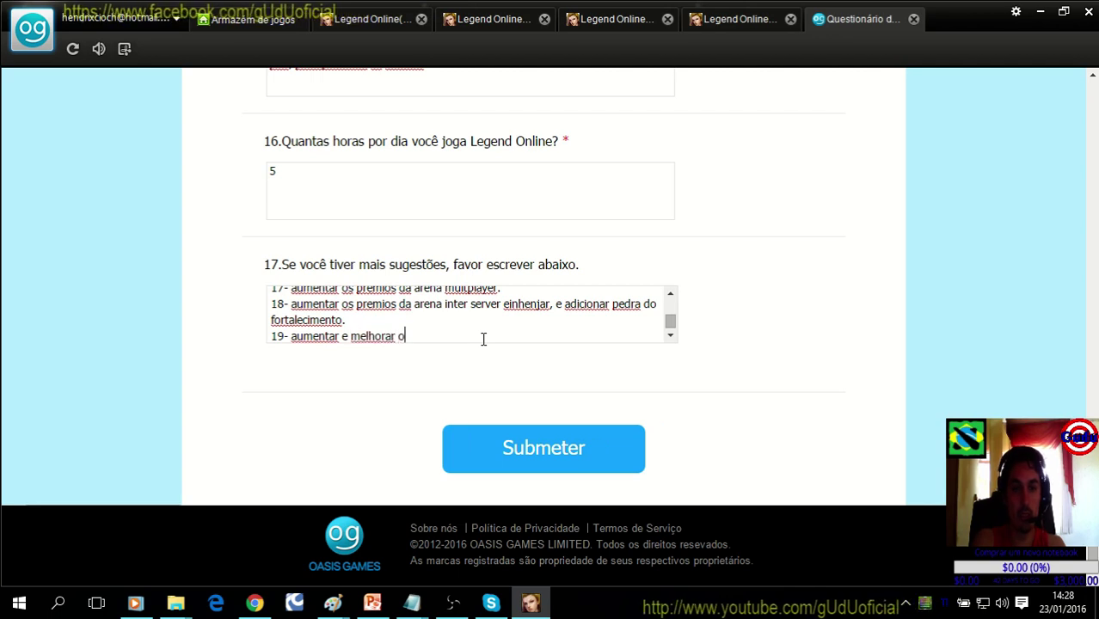
text(os)
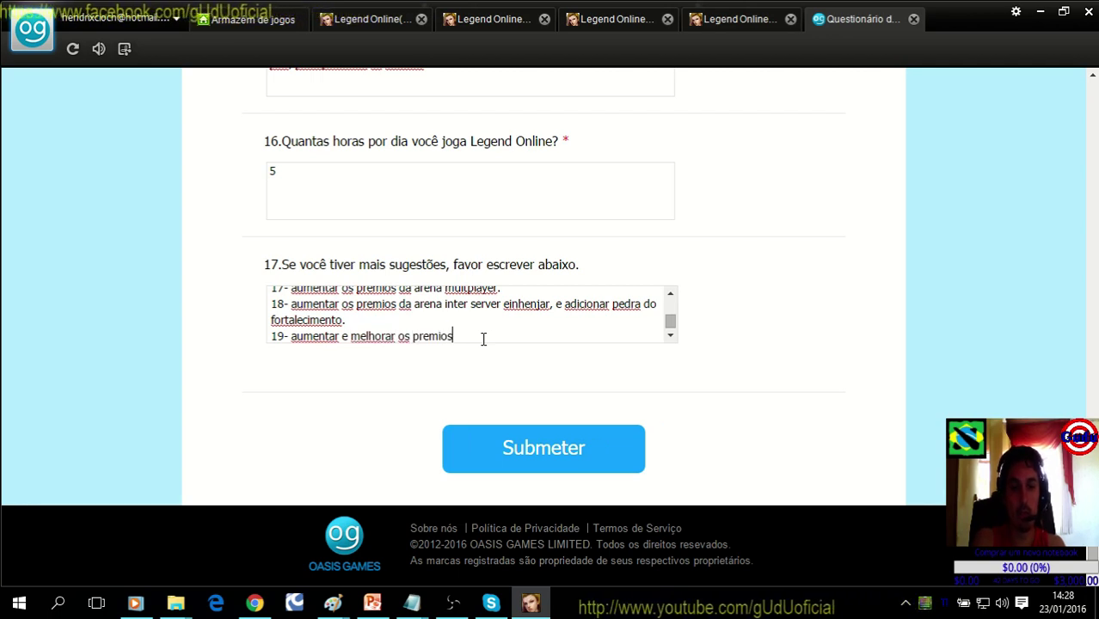
Replace "premios" in suggestion 19 with "itens da loja mina de amestista".
key(BackSpace)
key(BackSpace)
key(BackSpace)
key(BackSpace)
key(BackSpace)
text(itens)
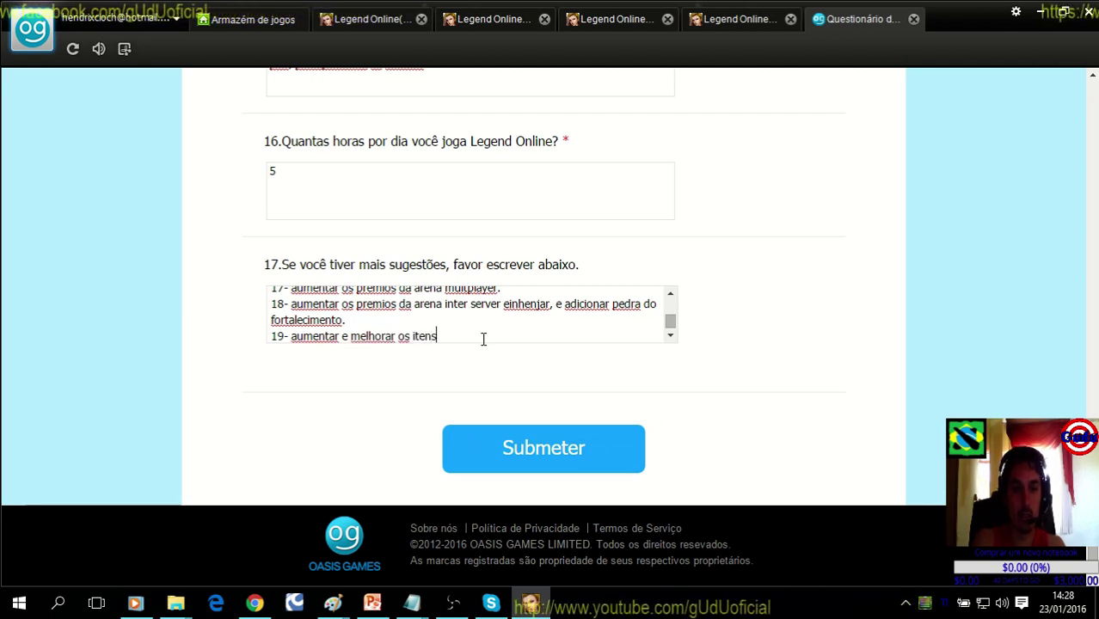
text( da loja )
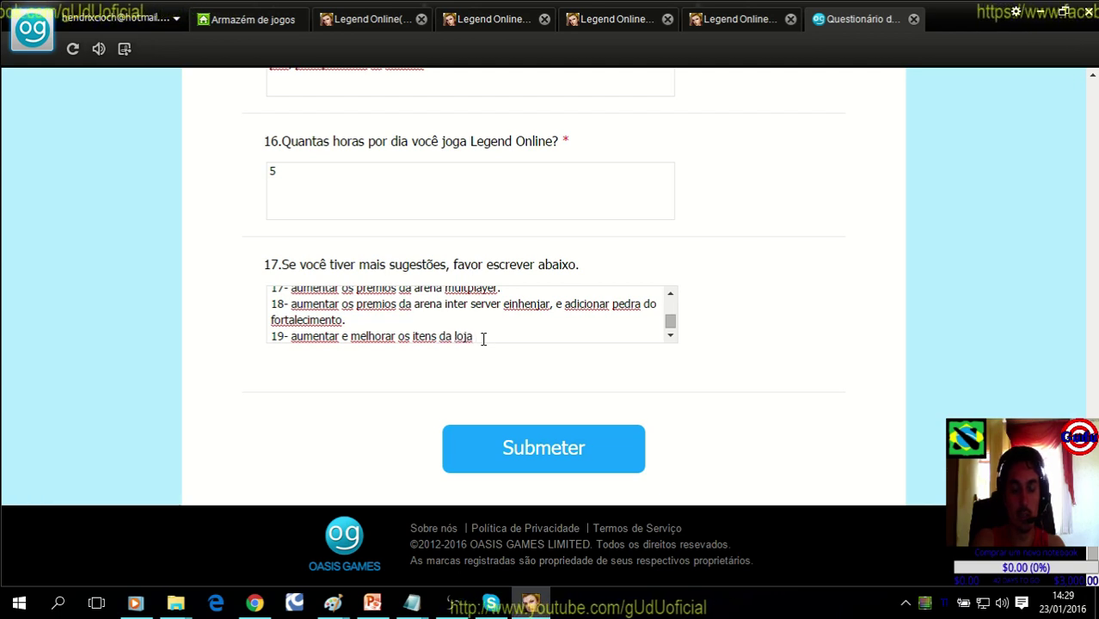
text(mina de amest)
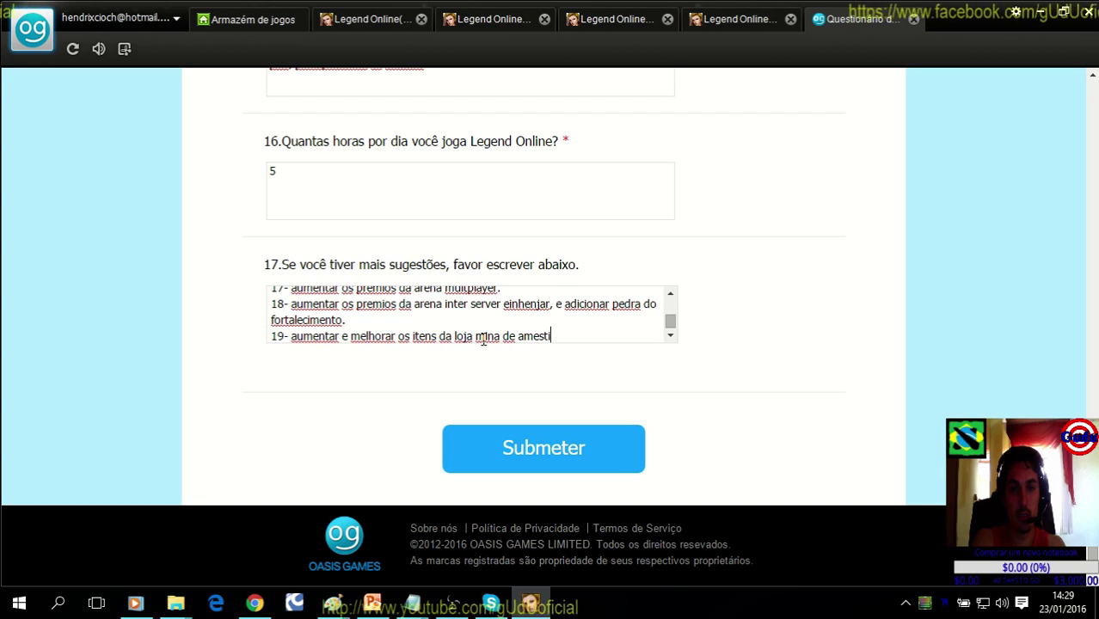
text(ista,)
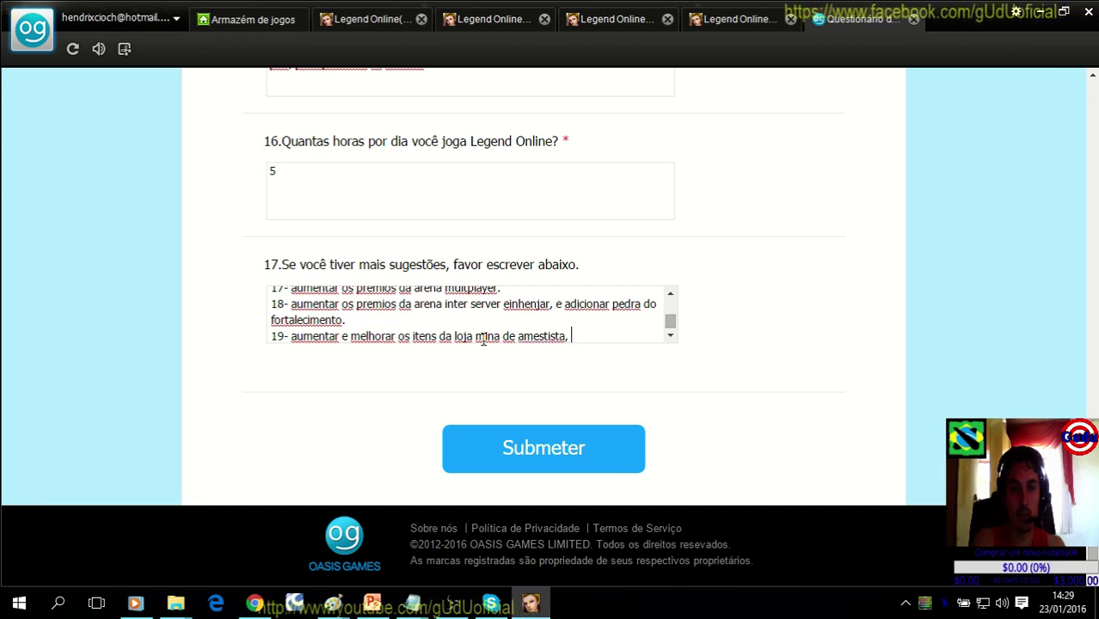
key(BackSpace)
key(BackSpace)
Add a new line reading "20- melhorar a coleta da mina de amestista" to the answer to question 17.
key(Return)
text(20)
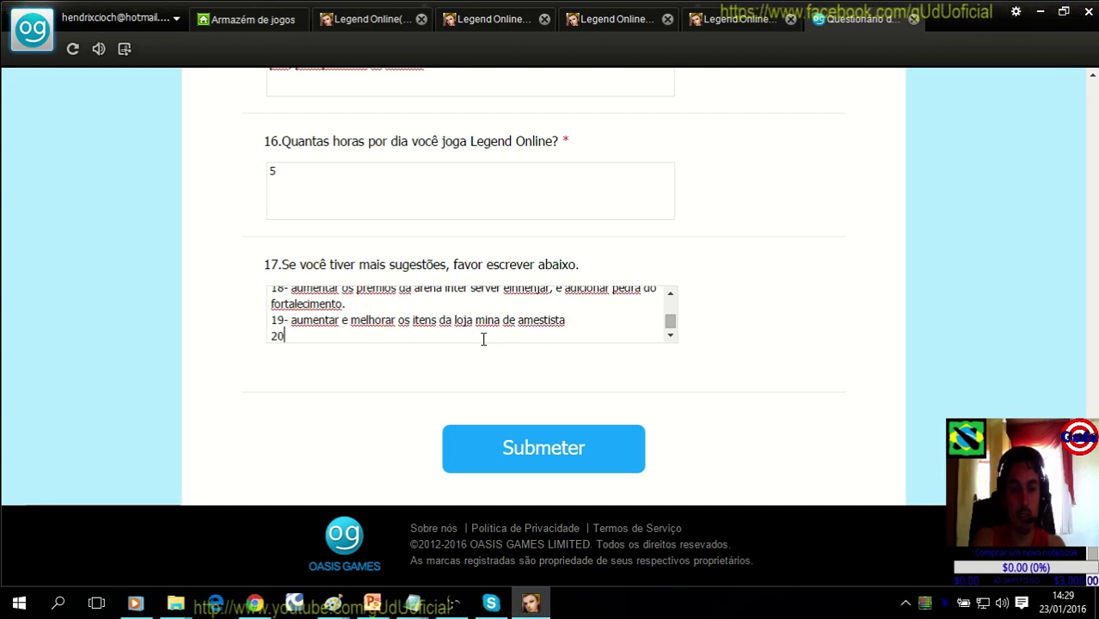
text(- melhorar o)
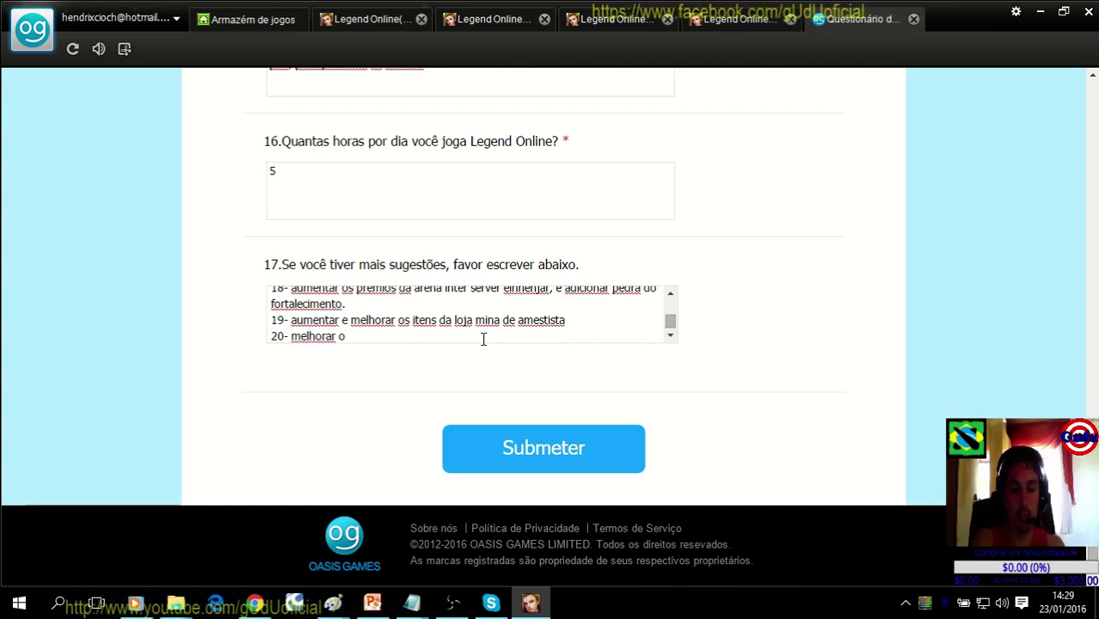
key(BackSpace)
text(a coleta)
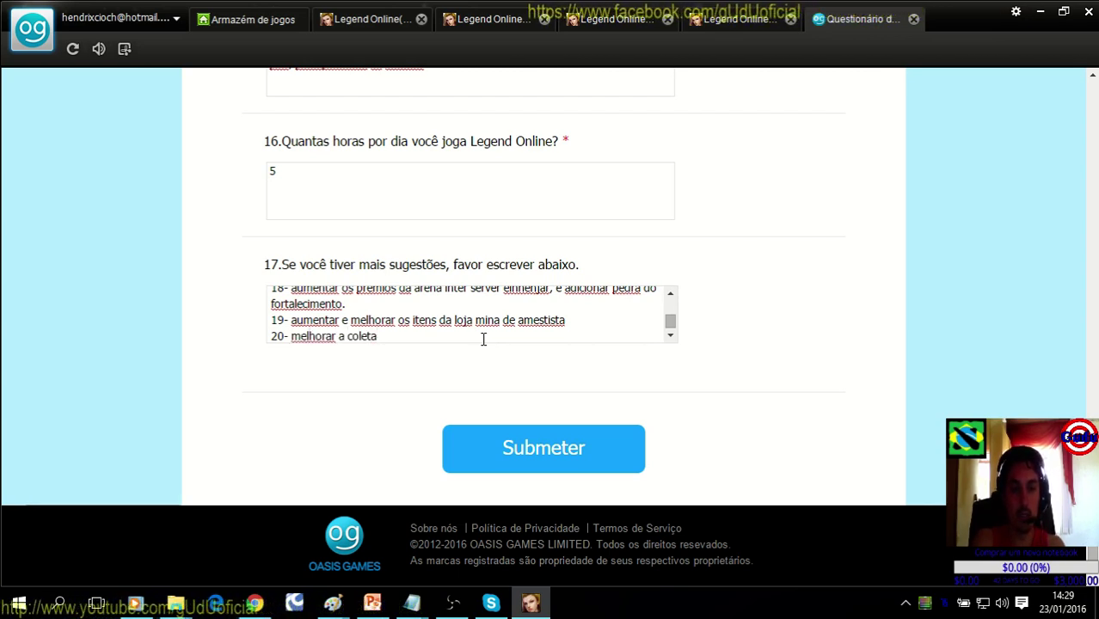
text( da mina de ames)
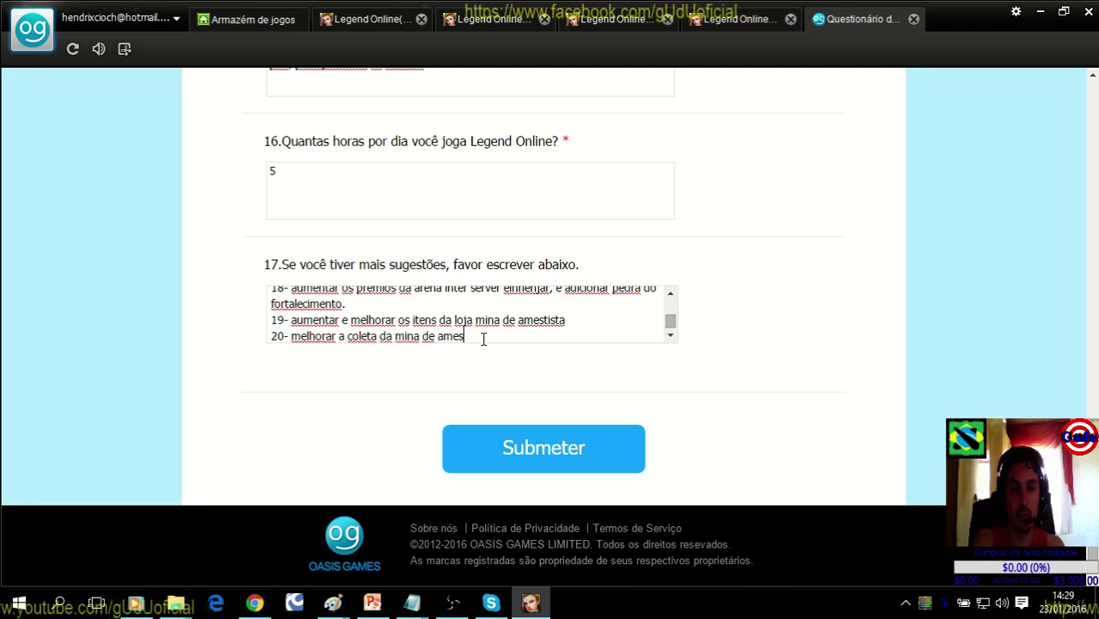
text(tista)
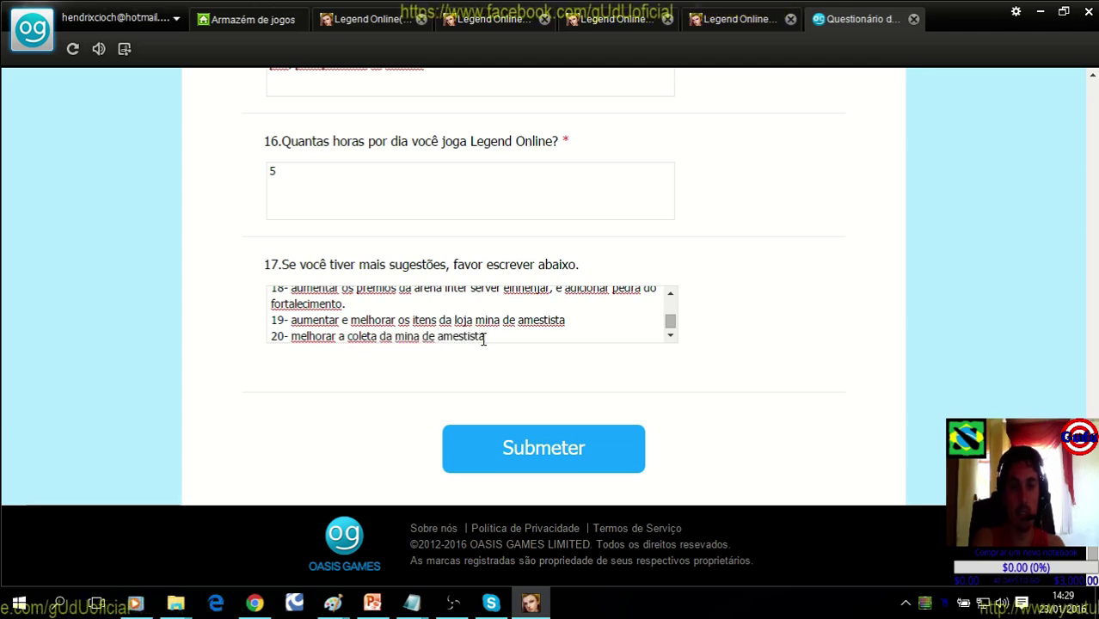
Correct the spelling of the last word of suggestion 20 to "ametista".
key(BackSpace)
key(BackSpace)
key(BackSpace)
key(BackSpace)
key(BackSpace)
key(BackSpace)
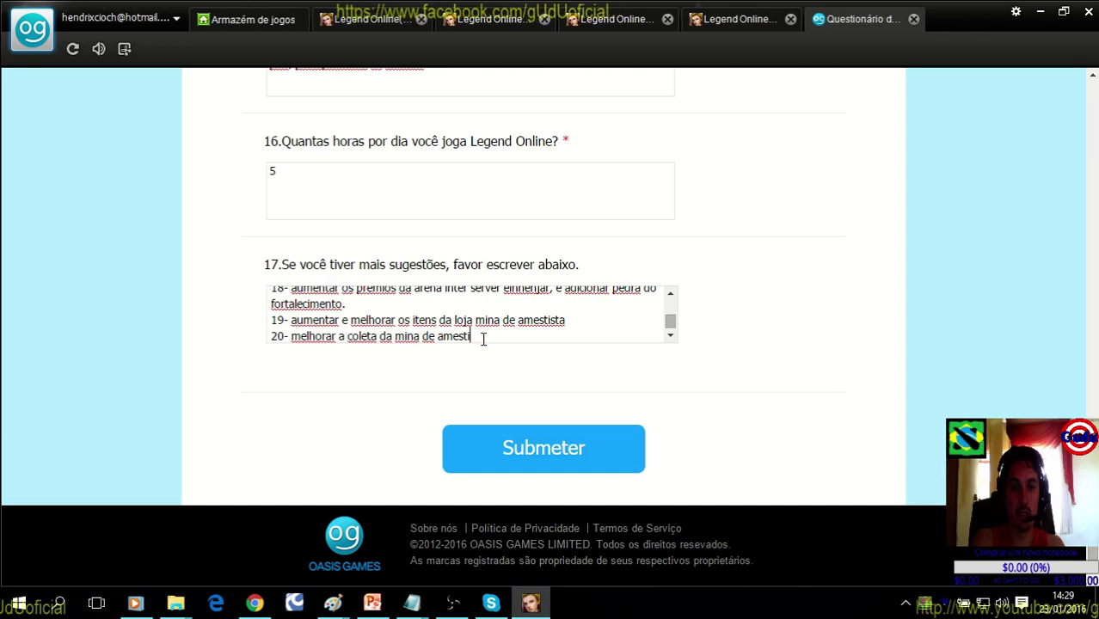
text(tista)
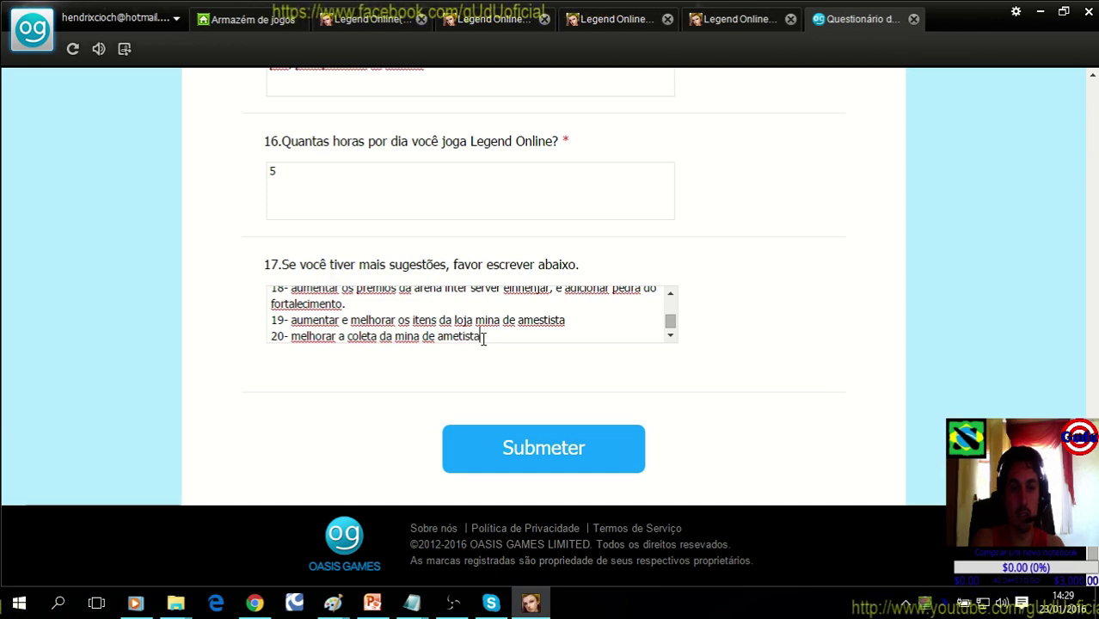
Check the Open Broadcaster Software window briefly, and correct "amestista" to "ametista" in suggestion 19 of the questionnaire.
click(454, 604)
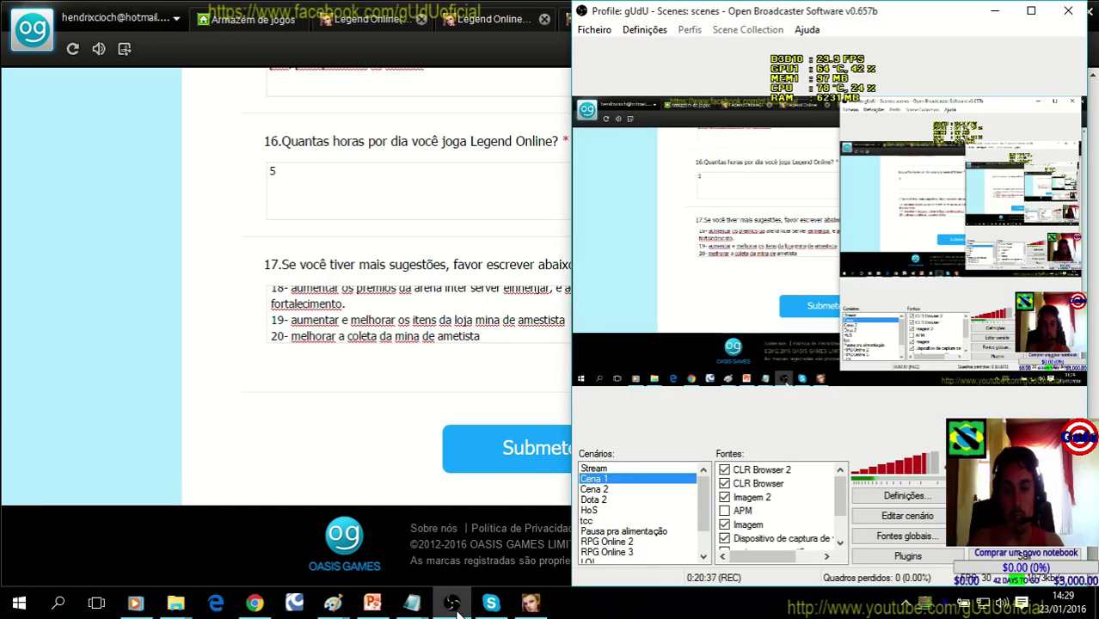
click(453, 604)
click(544, 320)
key(BackSpace)
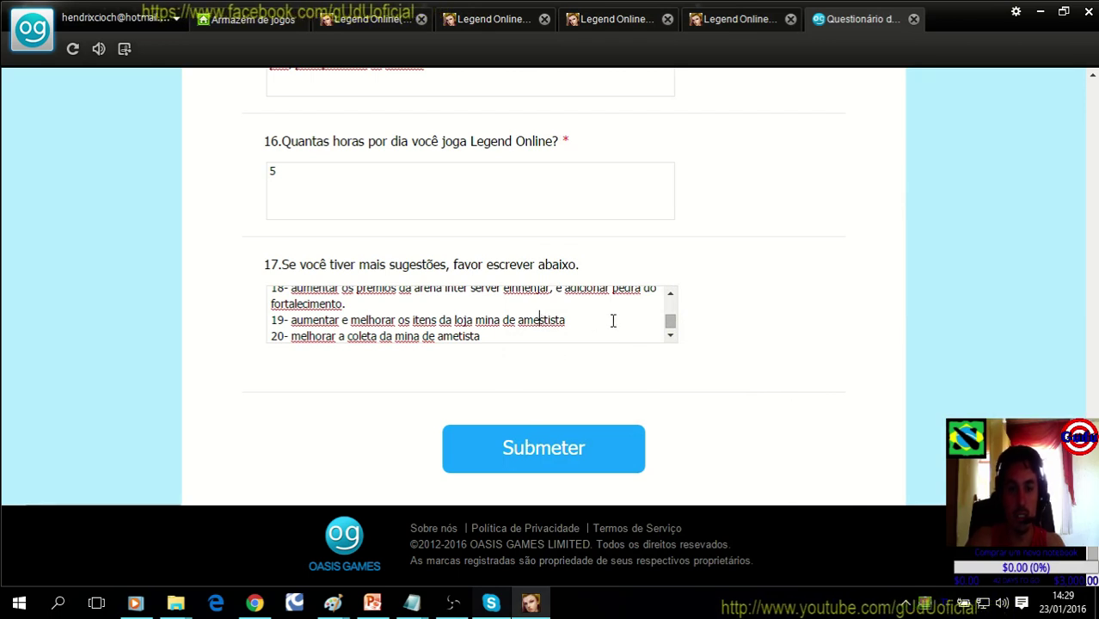
Extend suggestion 20 in the answer to question 17 with ", para 1k com apenas 2 movimentos".
click(522, 341)
text(,)
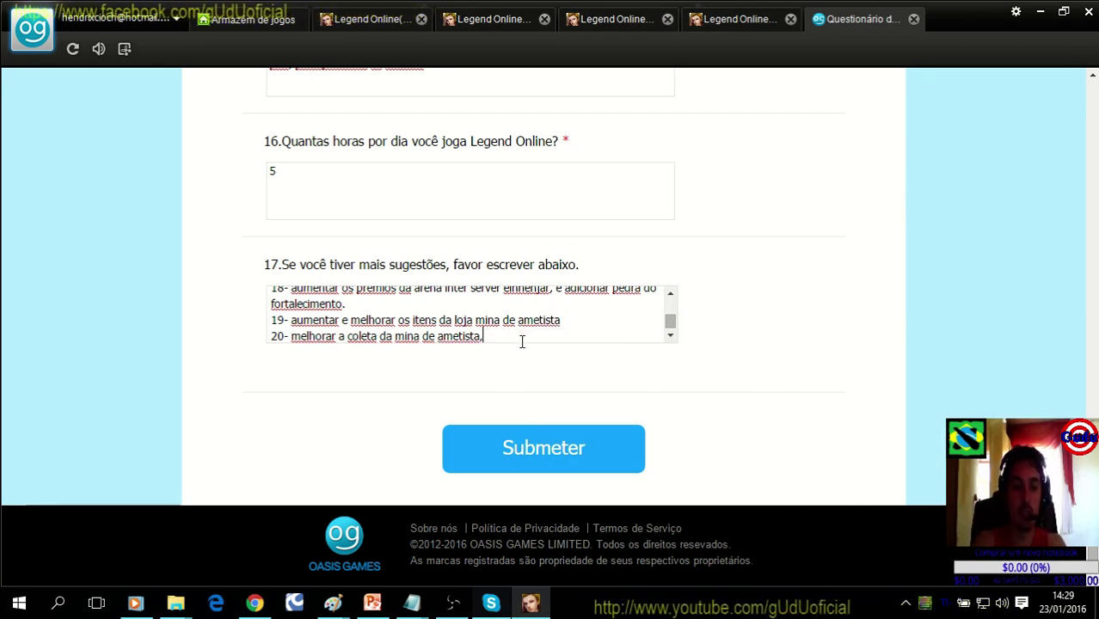
text( para 1k)
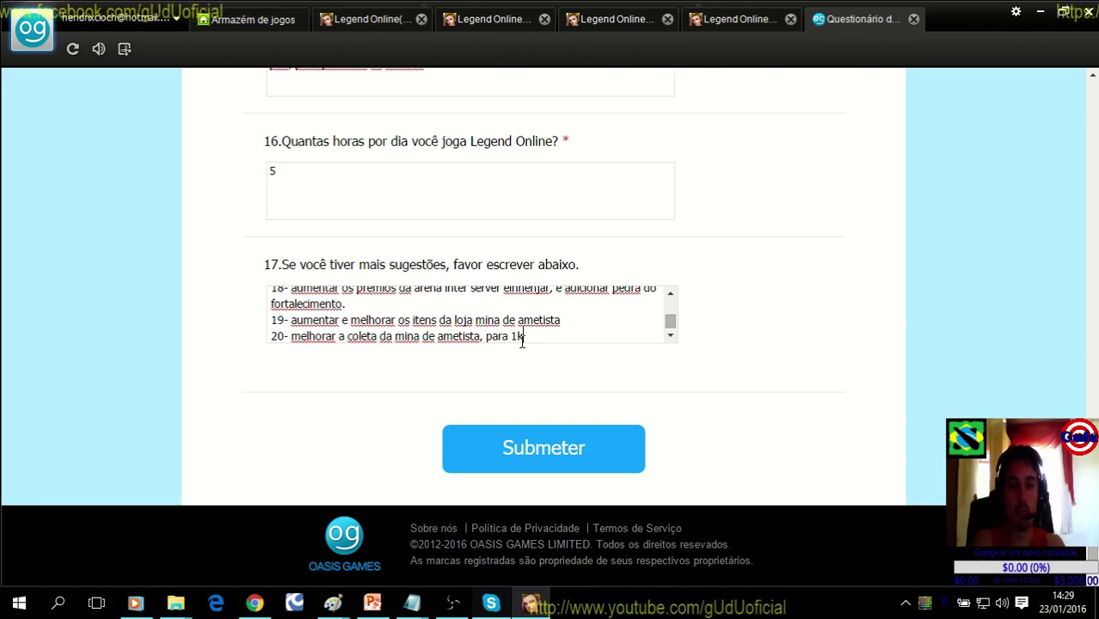
text( com )
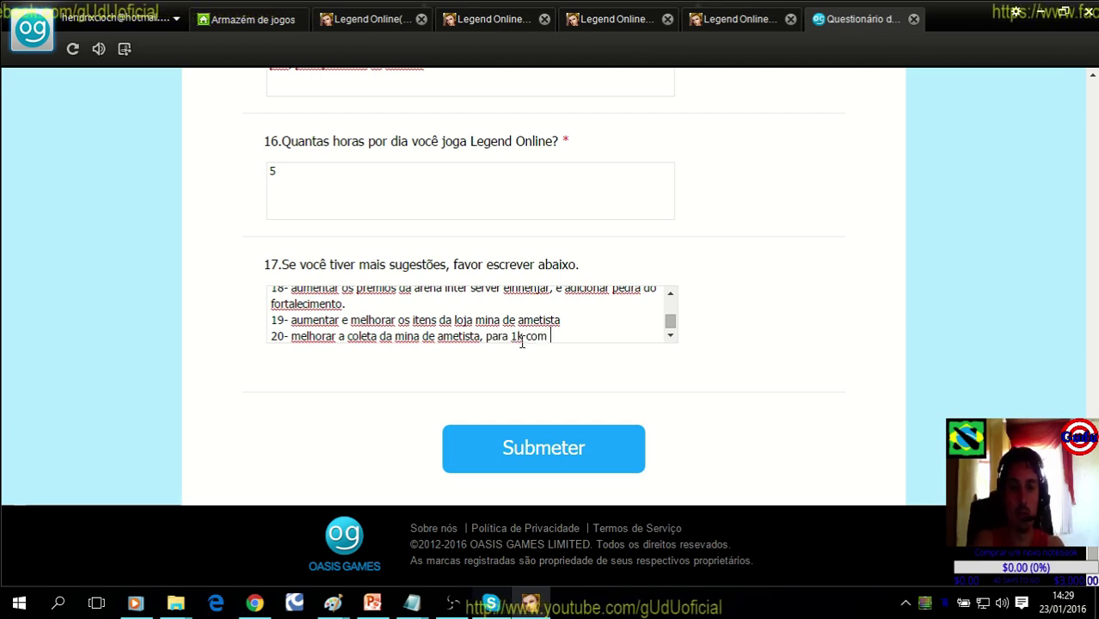
text(apenas)
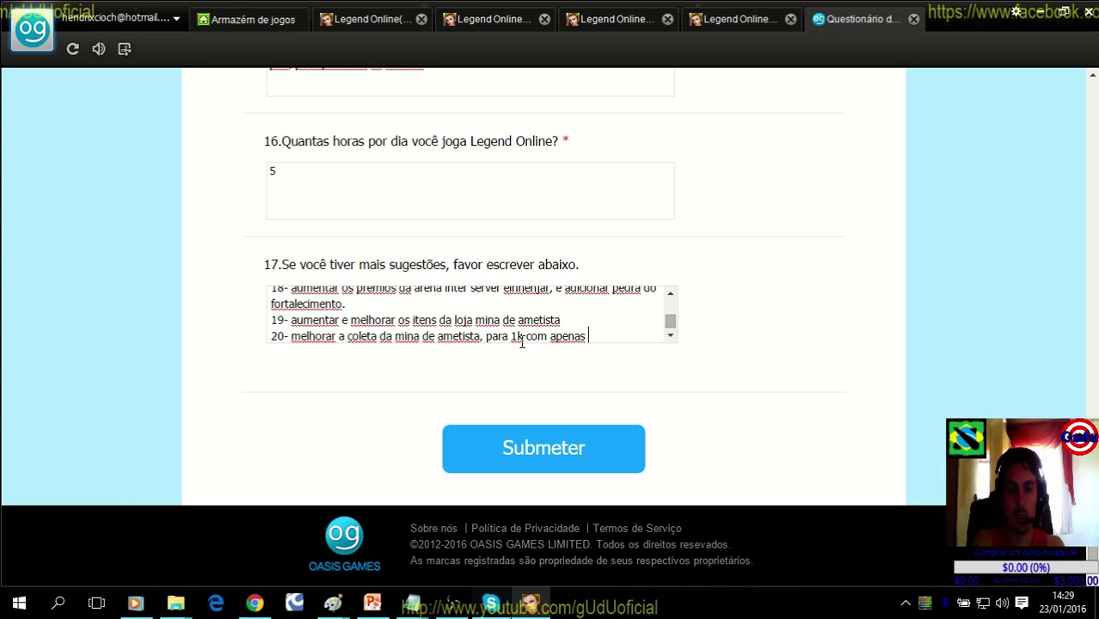
text( 2 movimento)
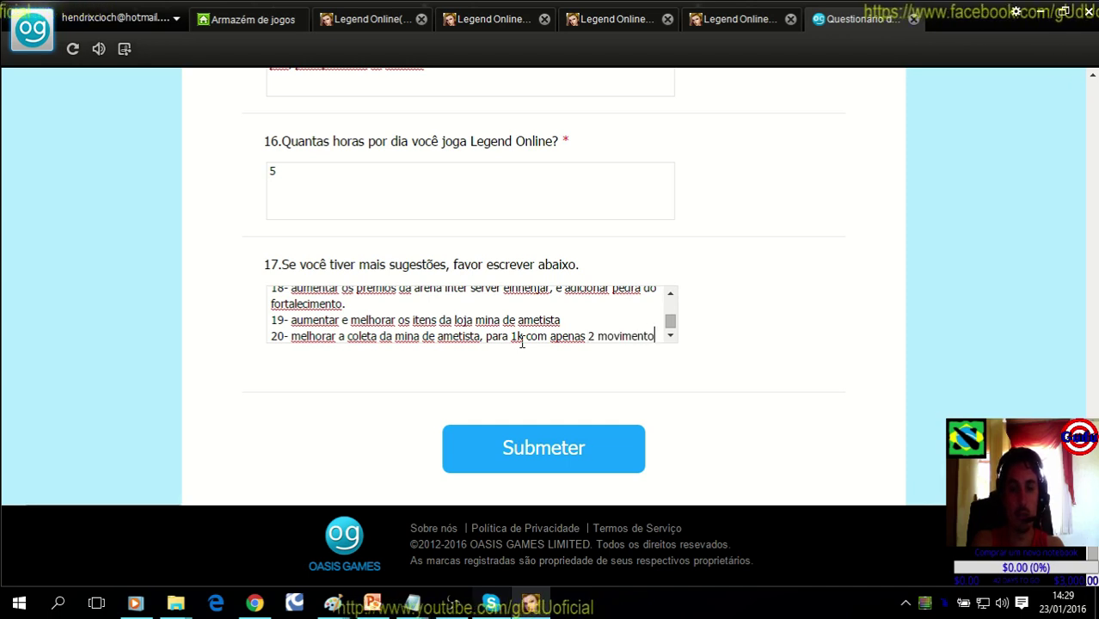
text(s)
Append "ou adicionar modo BOT para coletar na ametista." to suggestion 20 and begin a new line numbered "21-".
text( ou )
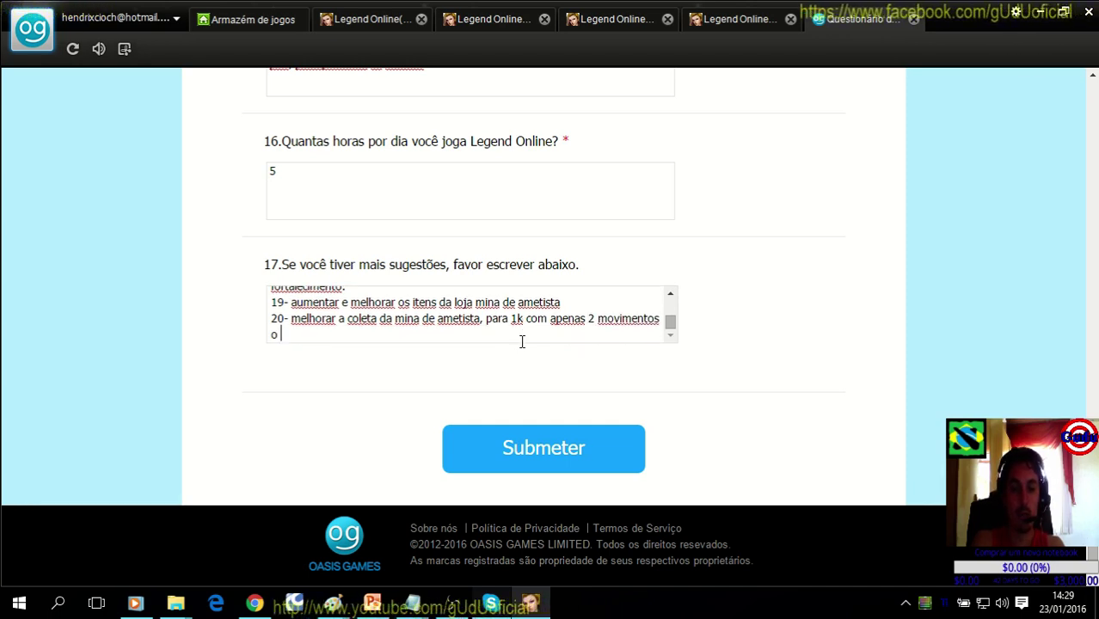
text(ad)
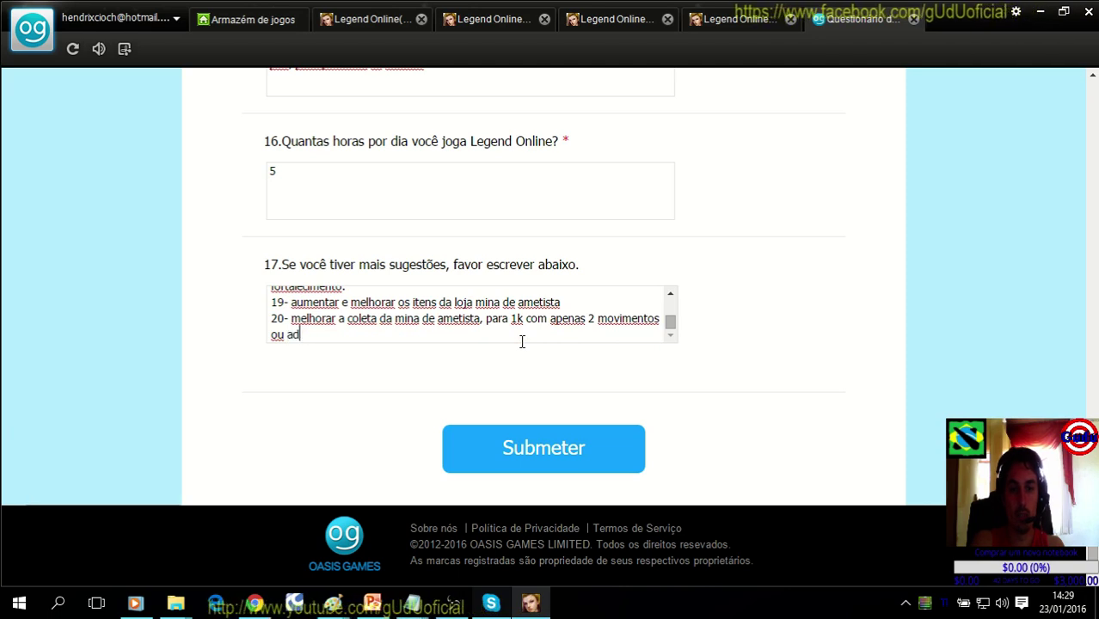
text(icionar modo )
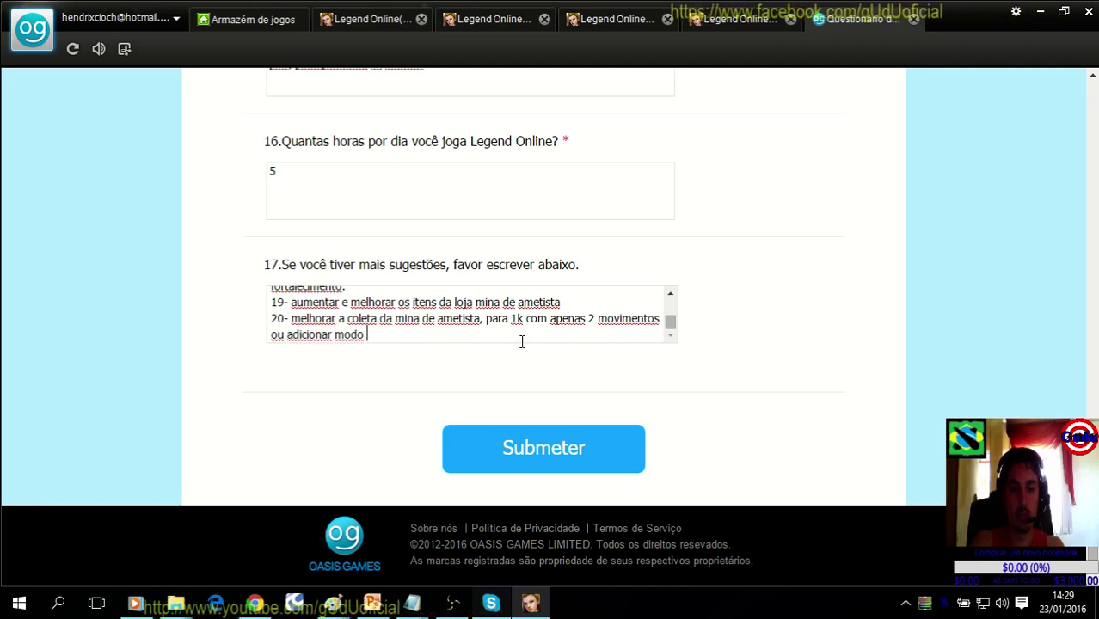
text(BOT para cole)
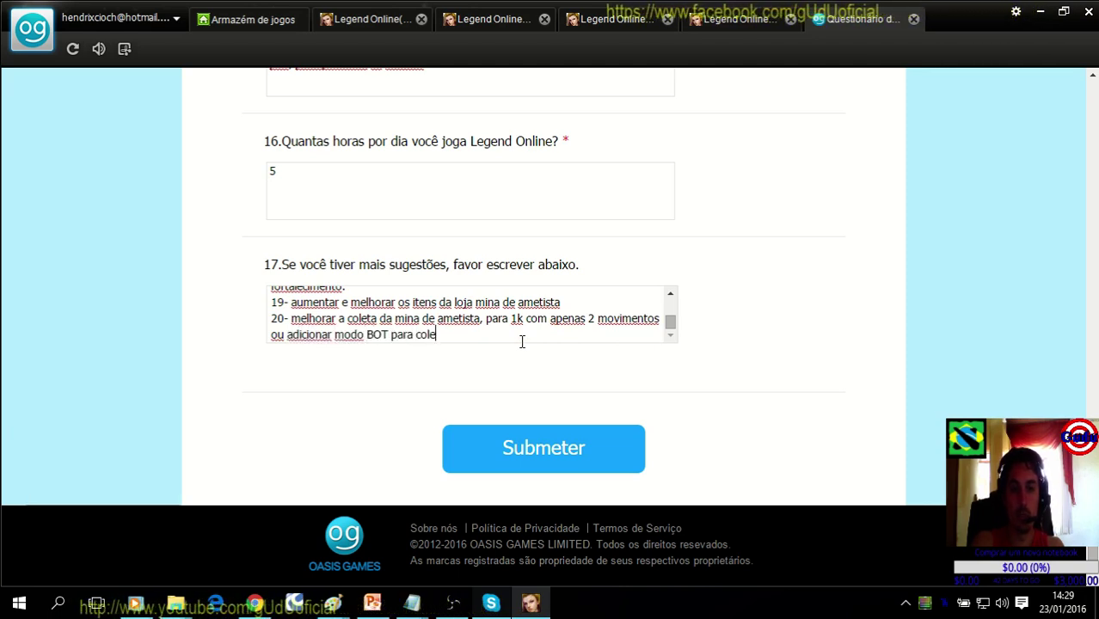
text(tar na)
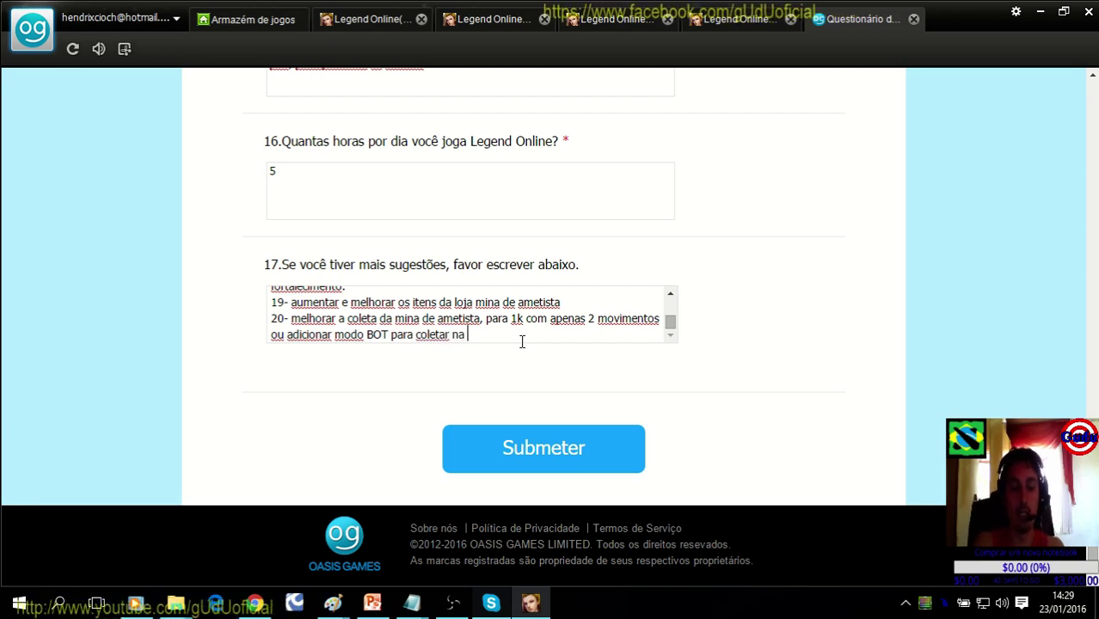
text( ames)
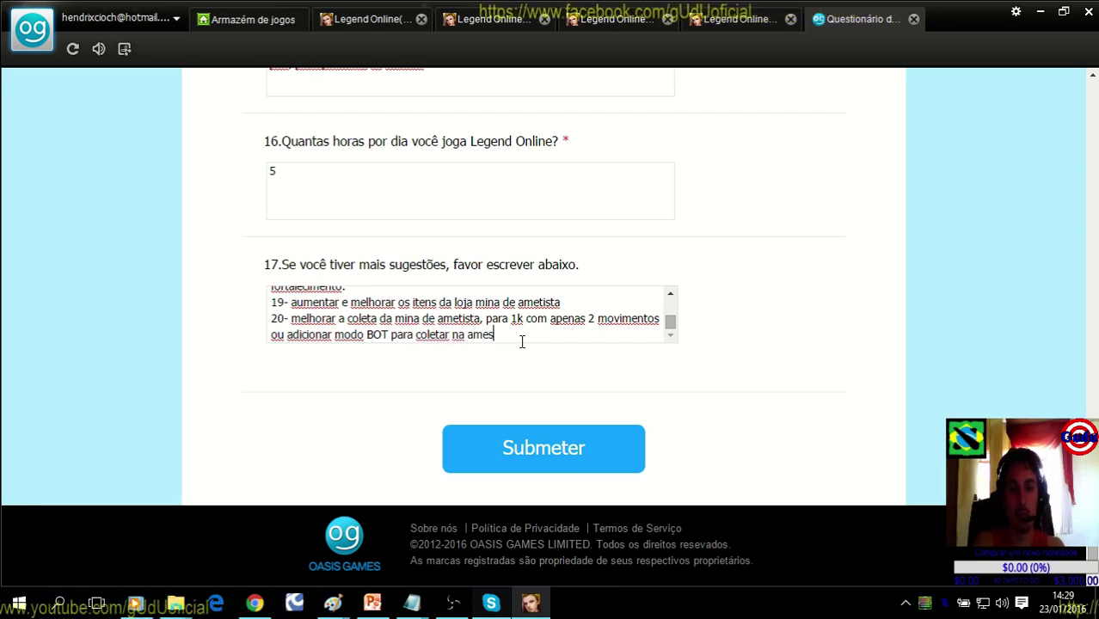
key(BackSpace)
text(tista.)
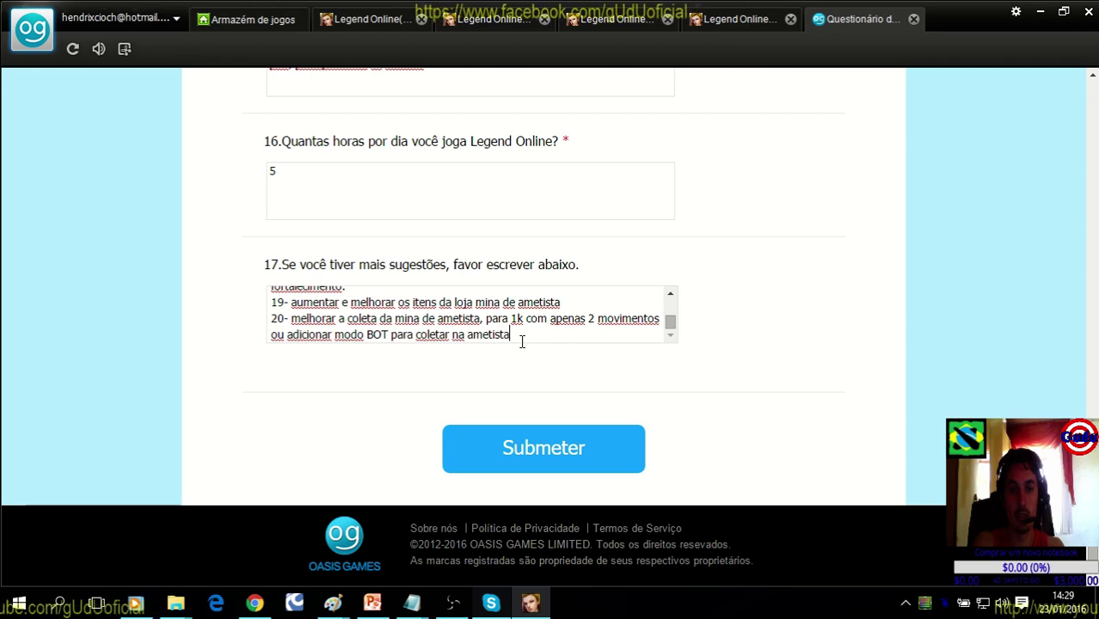
key(Return)
text(21- )
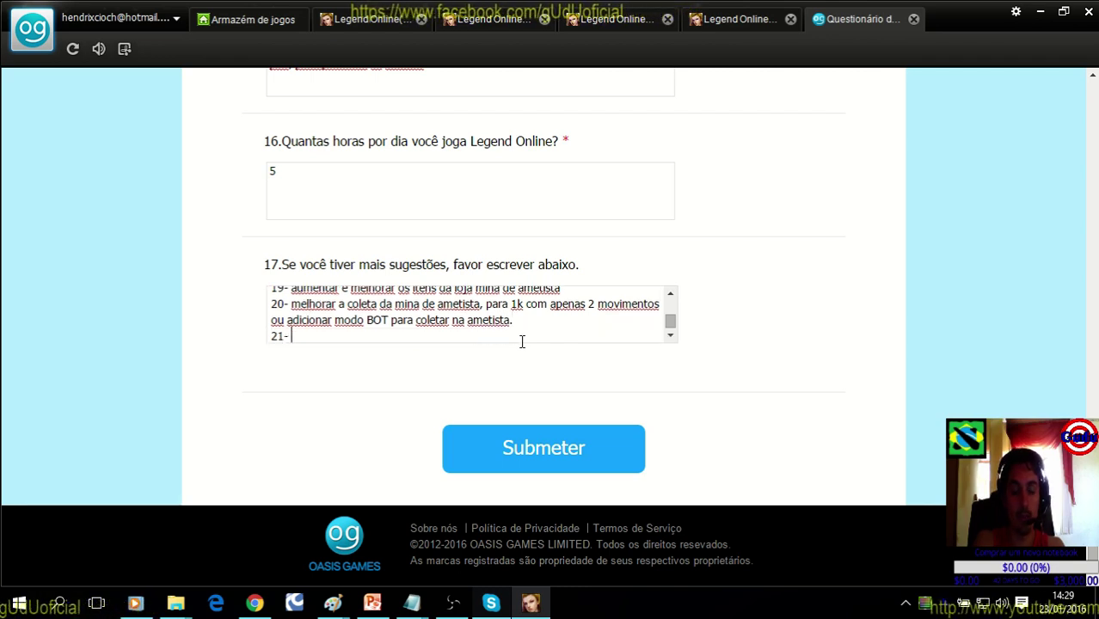
text(banir jogadores que)
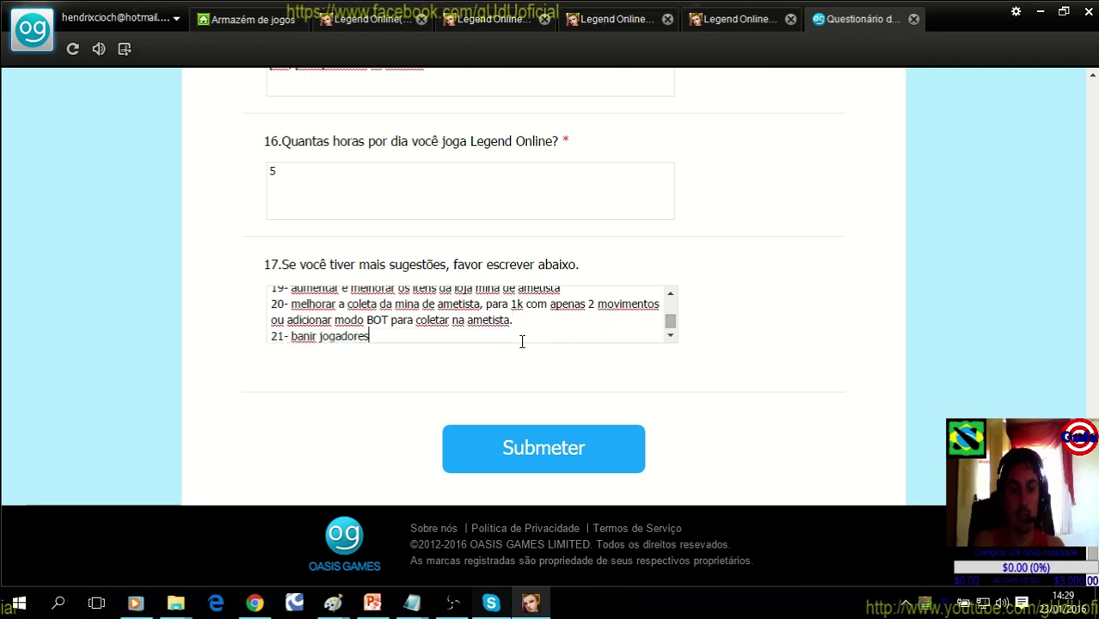
key(BackSpace)
key(BackSpace)
key(BackSpace)
key(BackSpace)
key(BackSpace)
key(BackSpace)
key(BackSpace)
key(BackSpace)
key(BackSpace)
key(BackSpace)
key(BackSpace)
key(BackSpace)
key(BackSpace)
key(BackSpace)
key(BackSpace)
key(BackSpace)
key(BackSpace)
key(BackSpace)
key(BackSpace)
key(BackSpace)
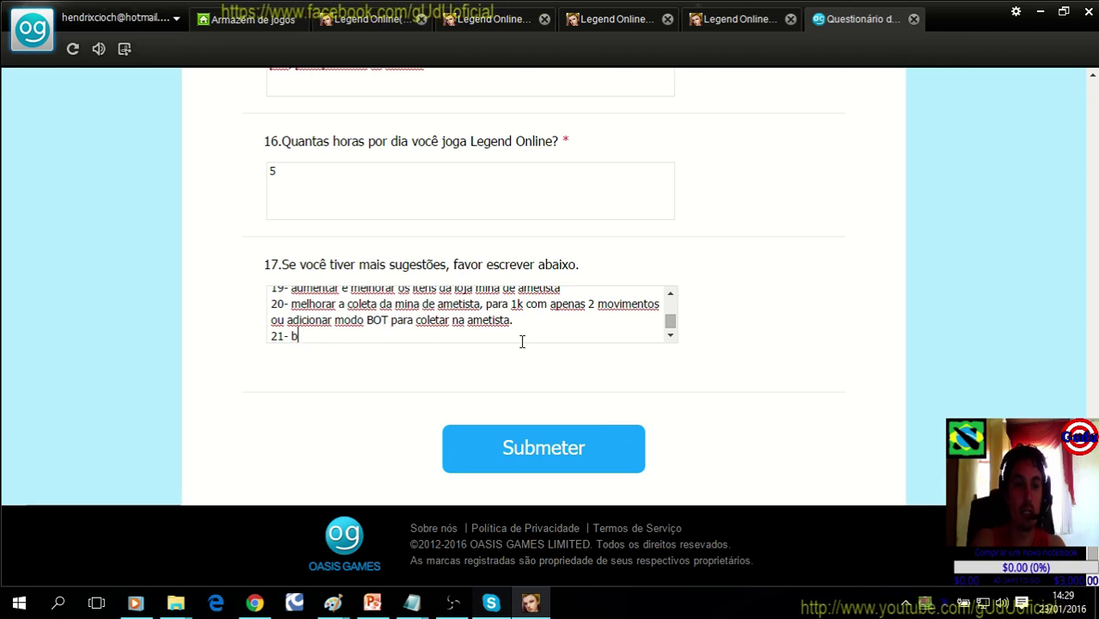
Write "consertar o BUG da batalha GVG inter server." as suggestion 21 and begin a new line numbered "22-".
text(conserta)
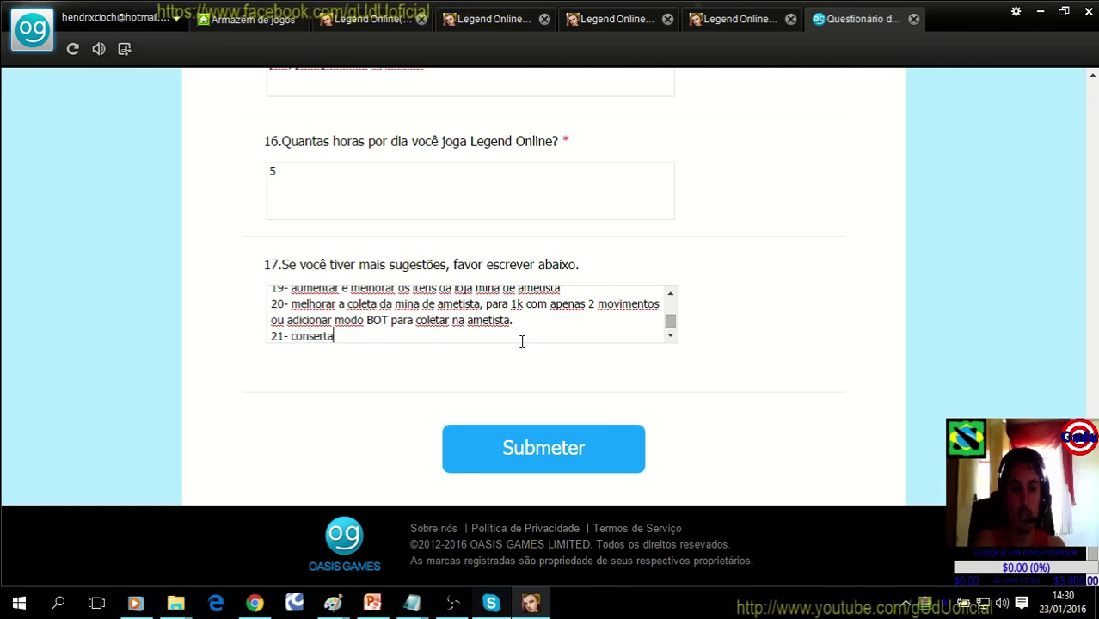
text(r o BUG)
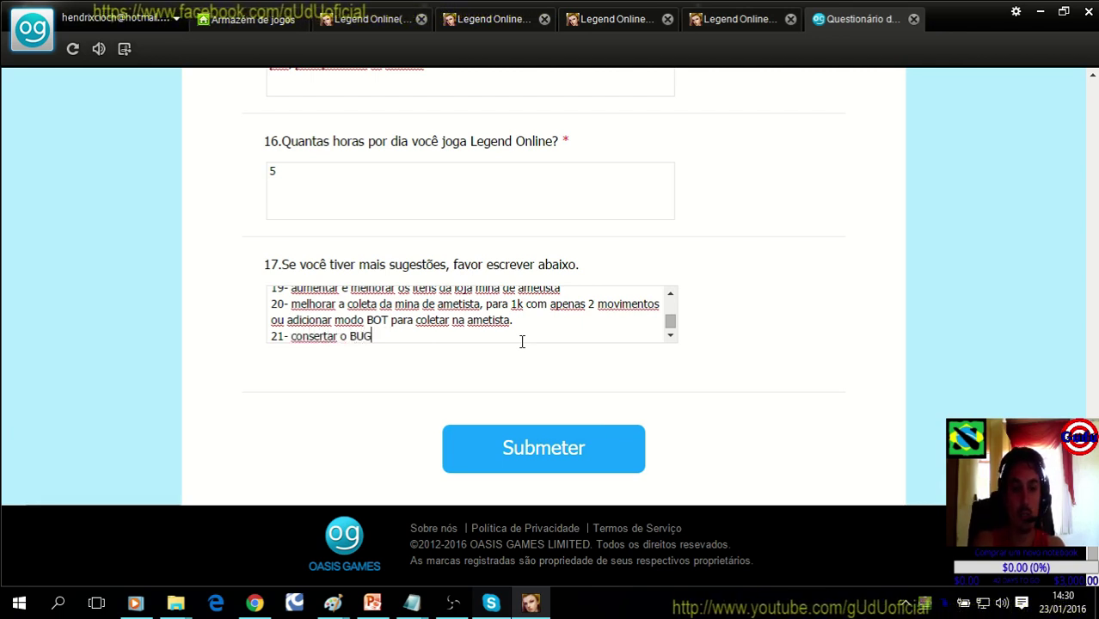
text( da batalh)
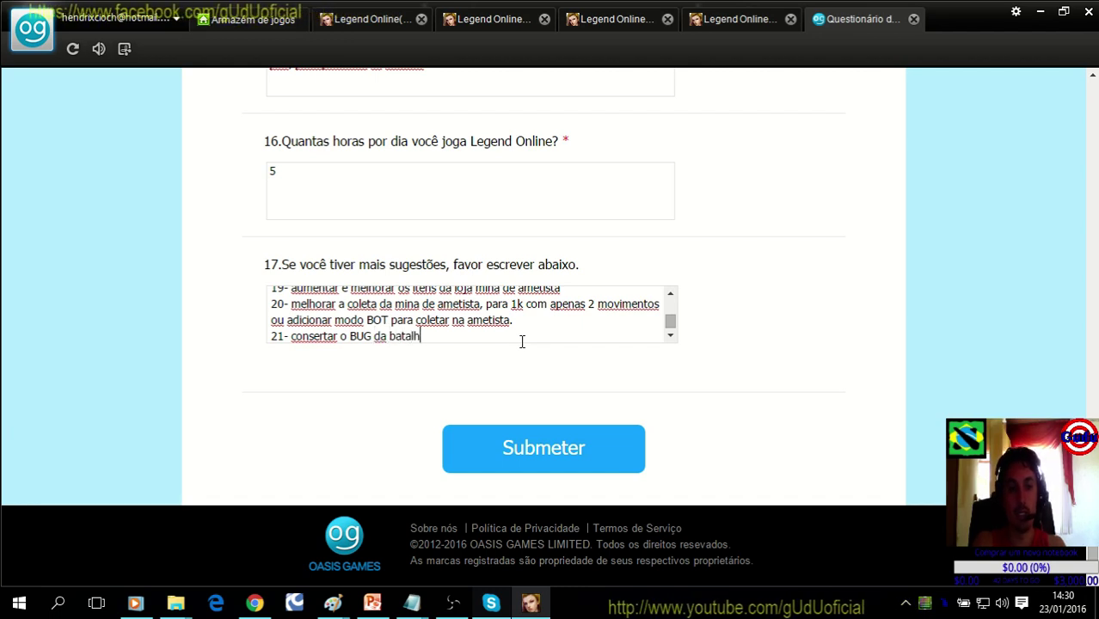
text(a GVG inter server)
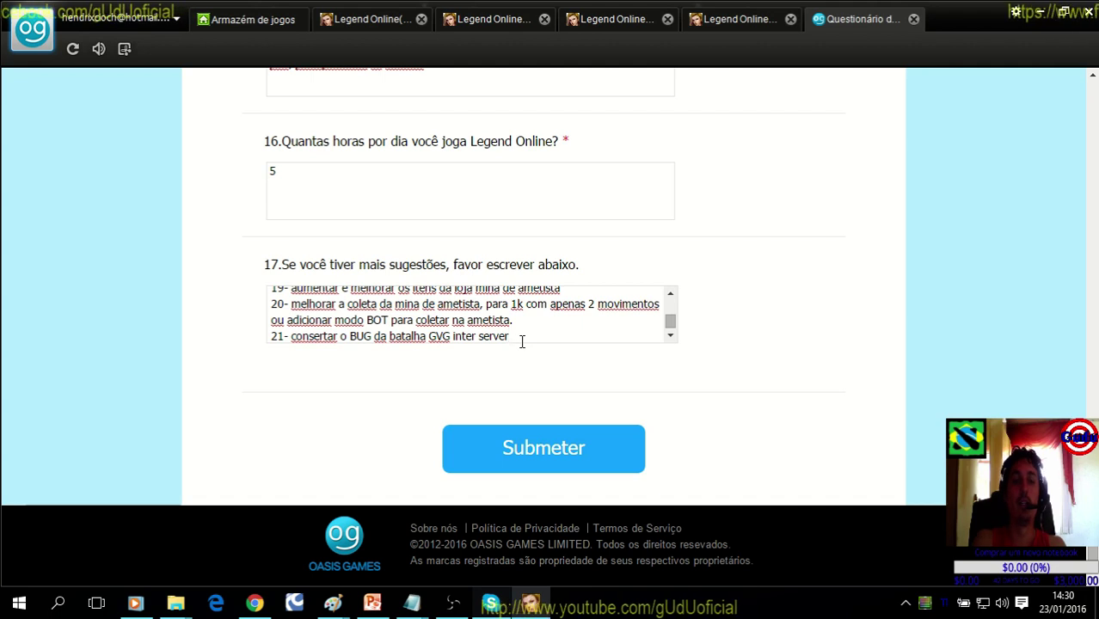
text(.)
key(Return)
text(22- )
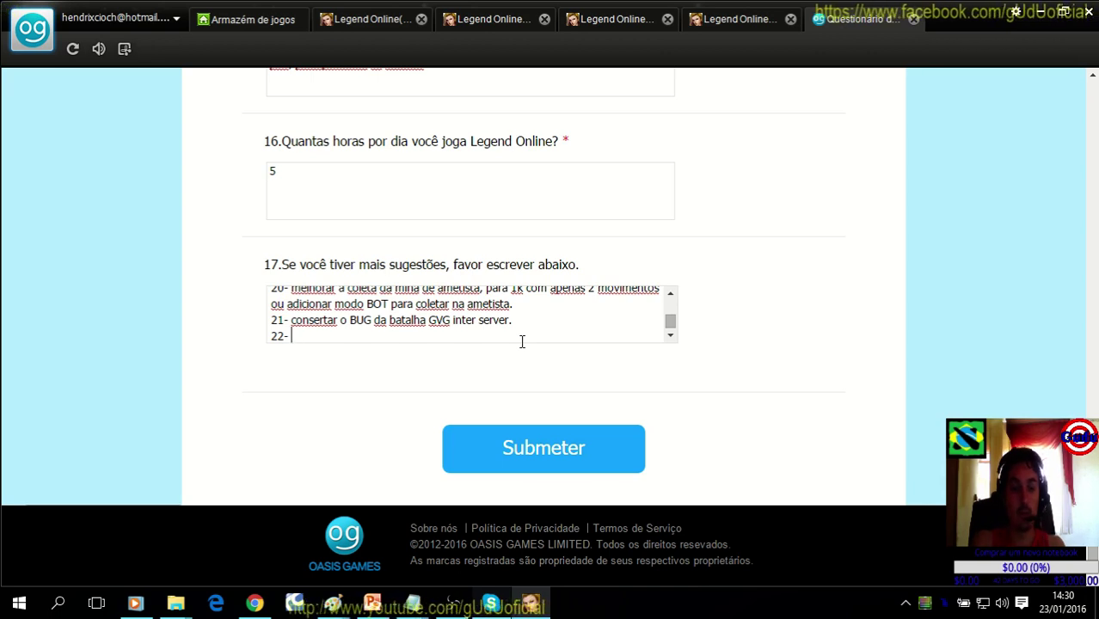
text(Banir )
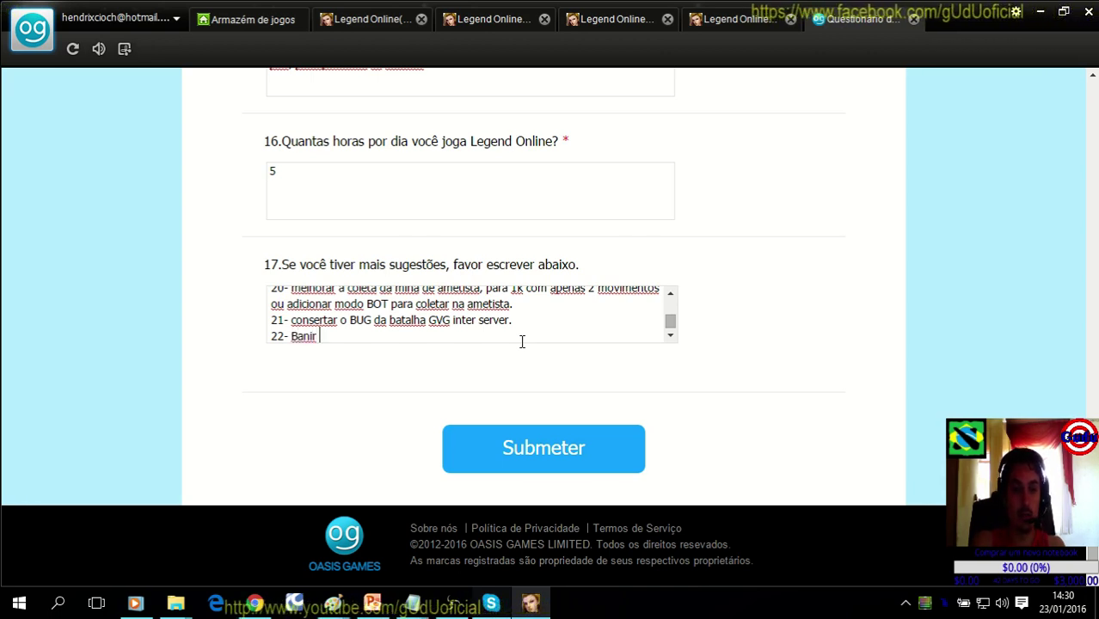
text(os)
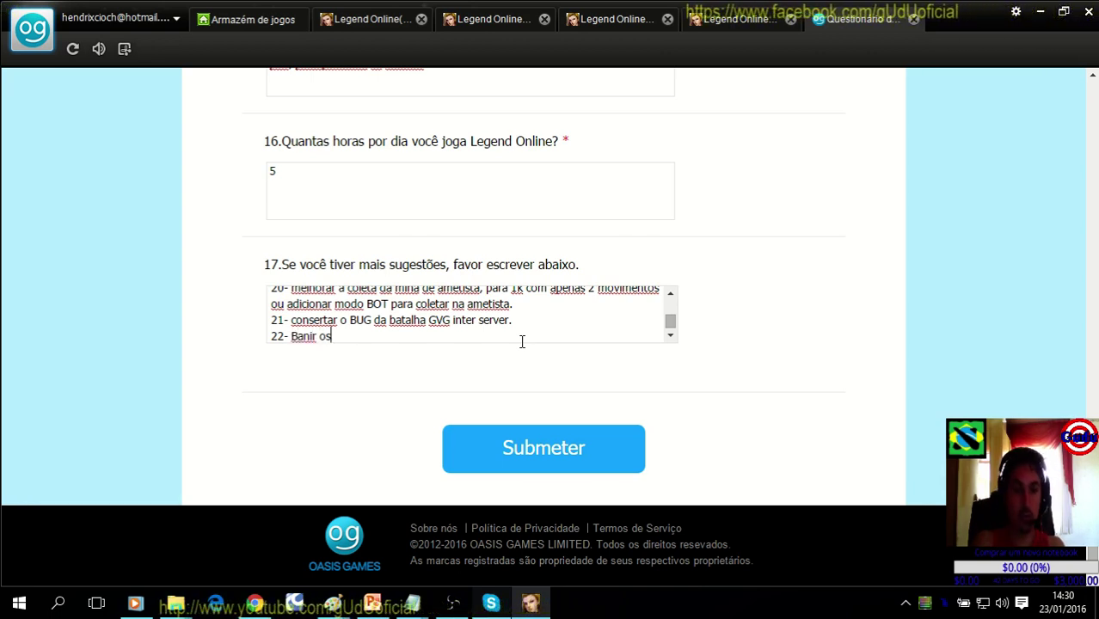
key(BackSpace)
key(BackSpace)
key(BackSpace)
key(BackSpace)
key(BackSpace)
key(BackSpace)
key(BackSpace)
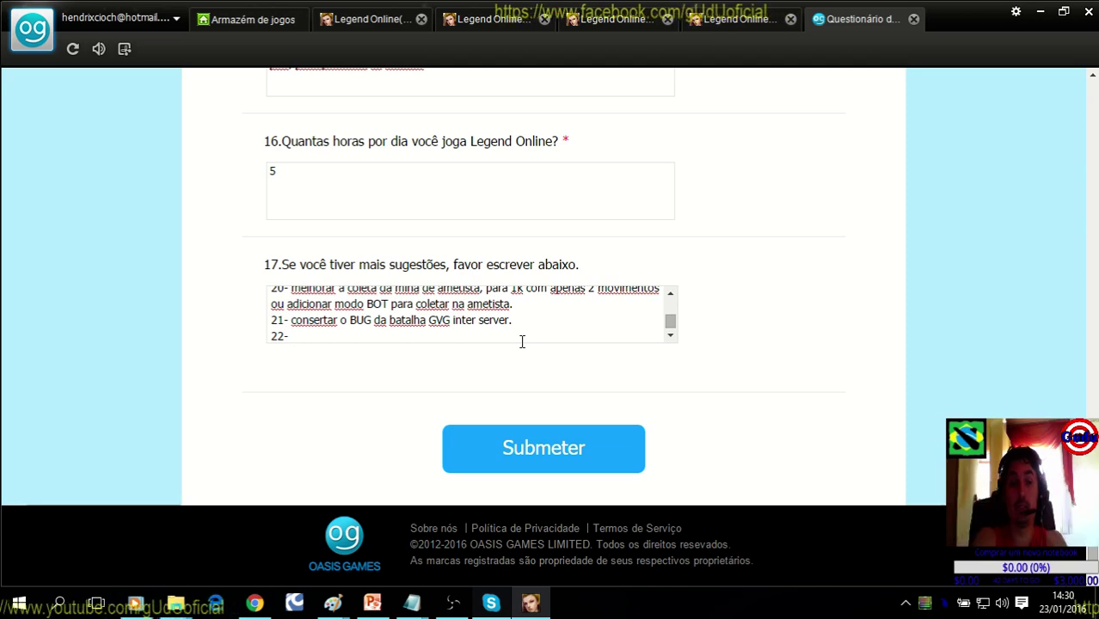
Write "voltar com o VIP de 6 meses comprando com dimas vinculado." as suggestion 22.
text(volt)
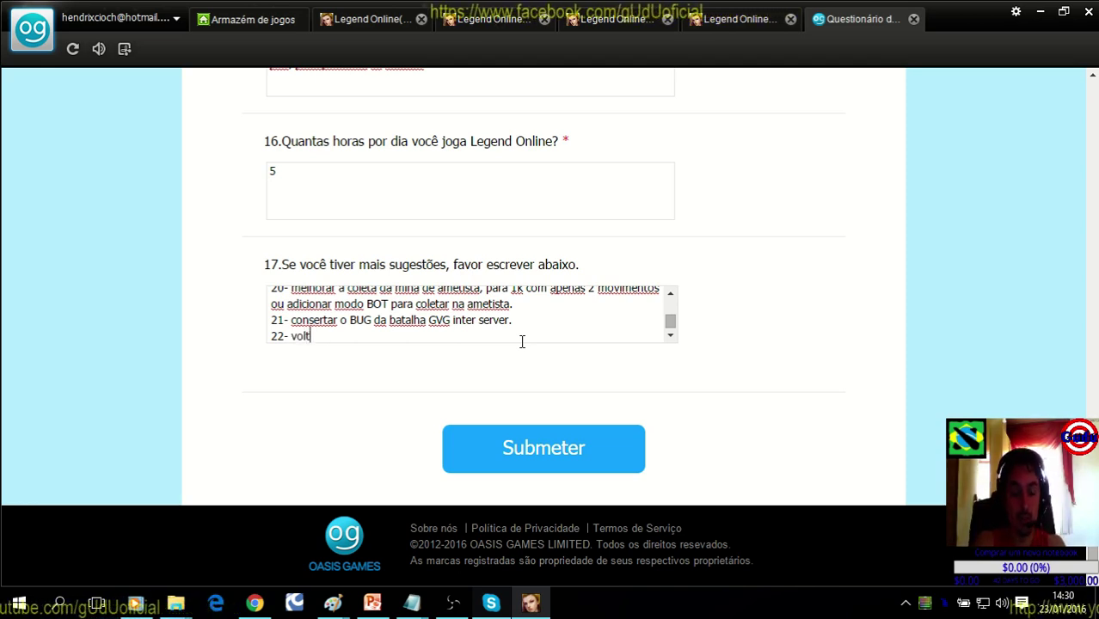
text(ar com o BIP)
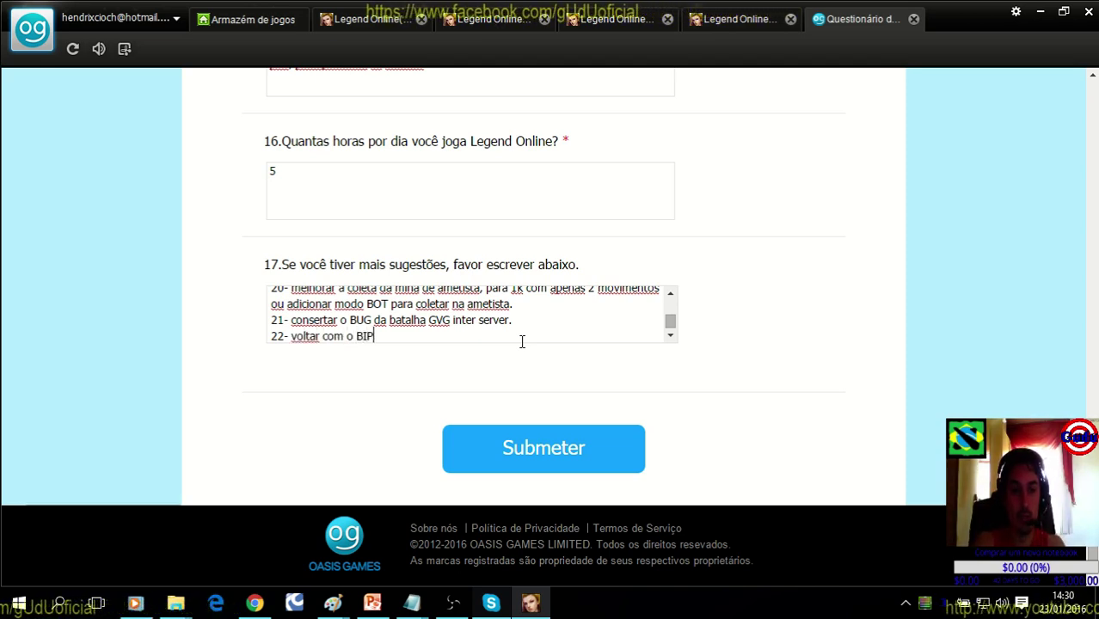
key(BackSpace)
key(BackSpace)
key(BackSpace)
text(VIP de )
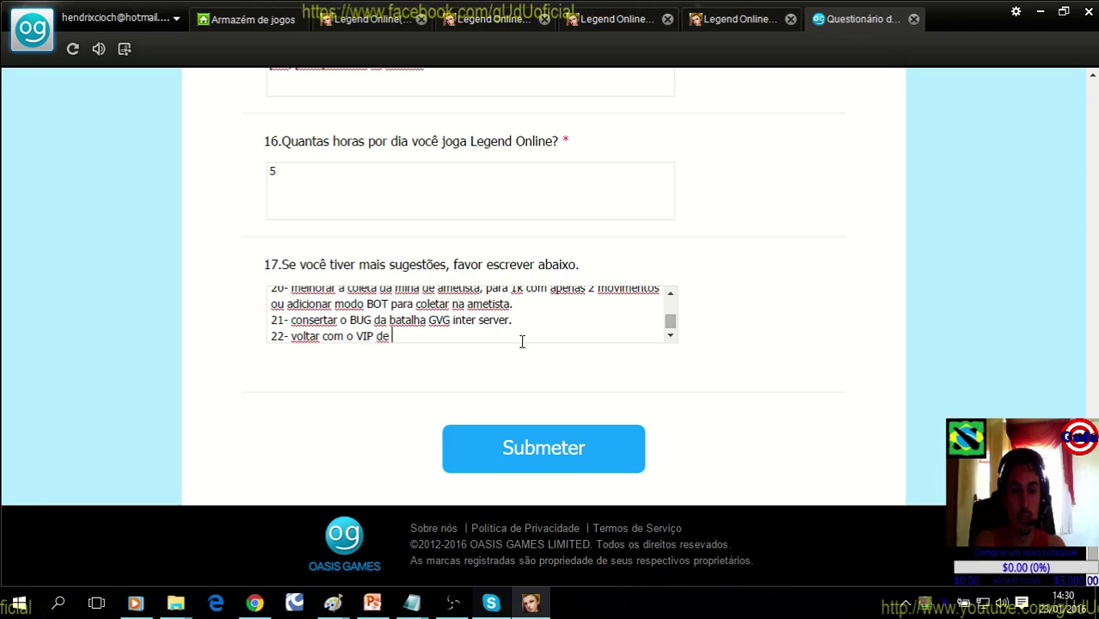
text(6 meses compra)
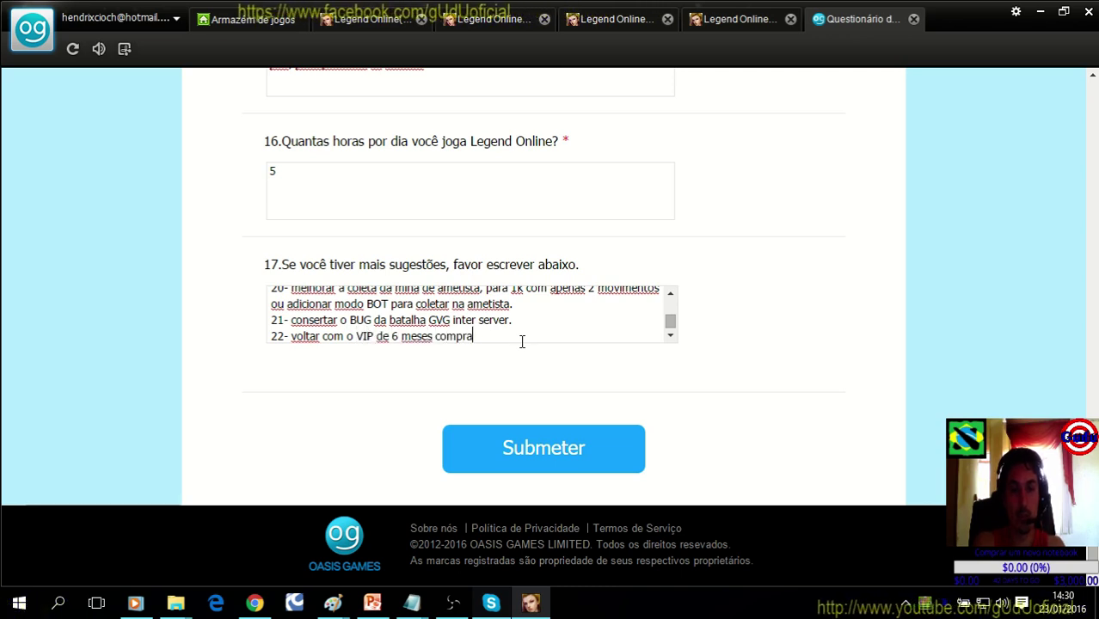
text(ndo com dimas vincu)
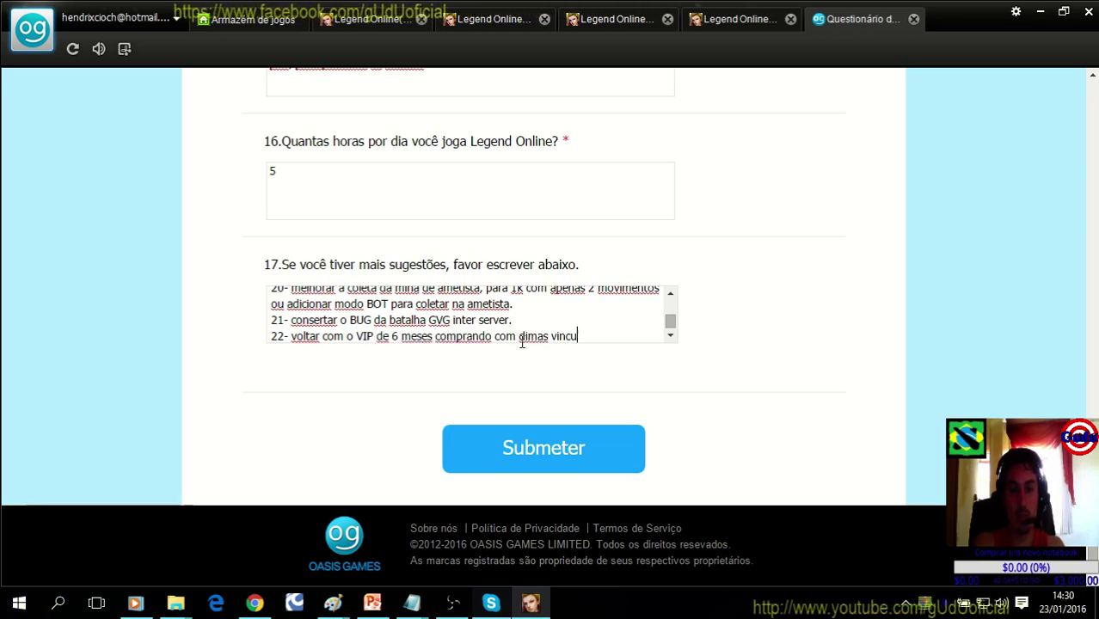
text(lado.)
Add a new line reading "23- aumentar os itens e diminuir o valor de dimas." to the answer to question 17.
key(Return)
text(23- aumentar os itens e)
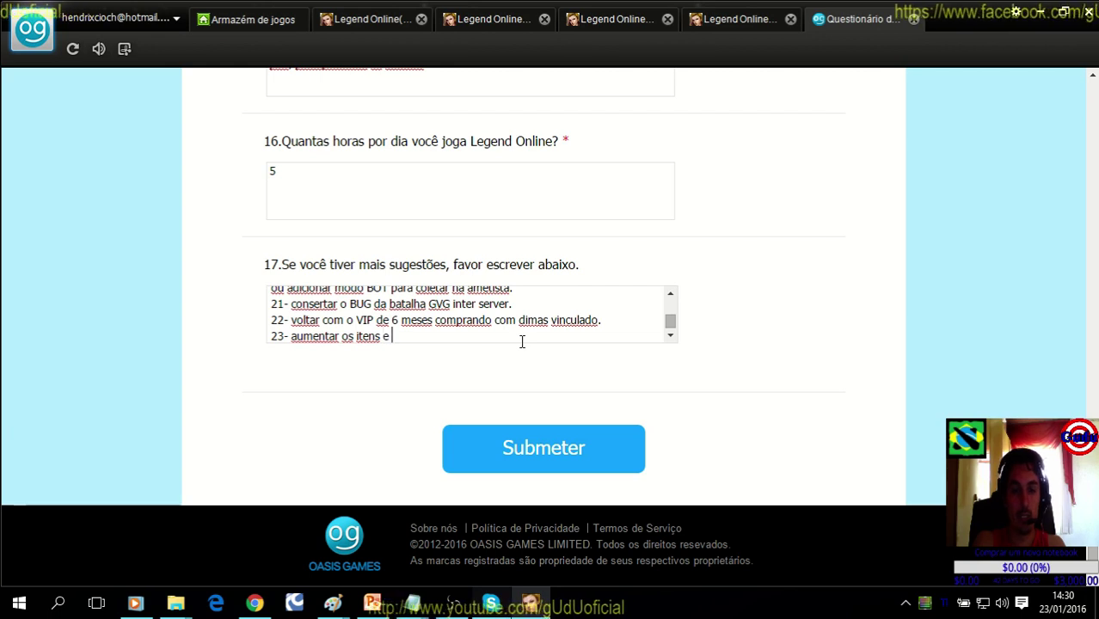
text(diminuir o va)
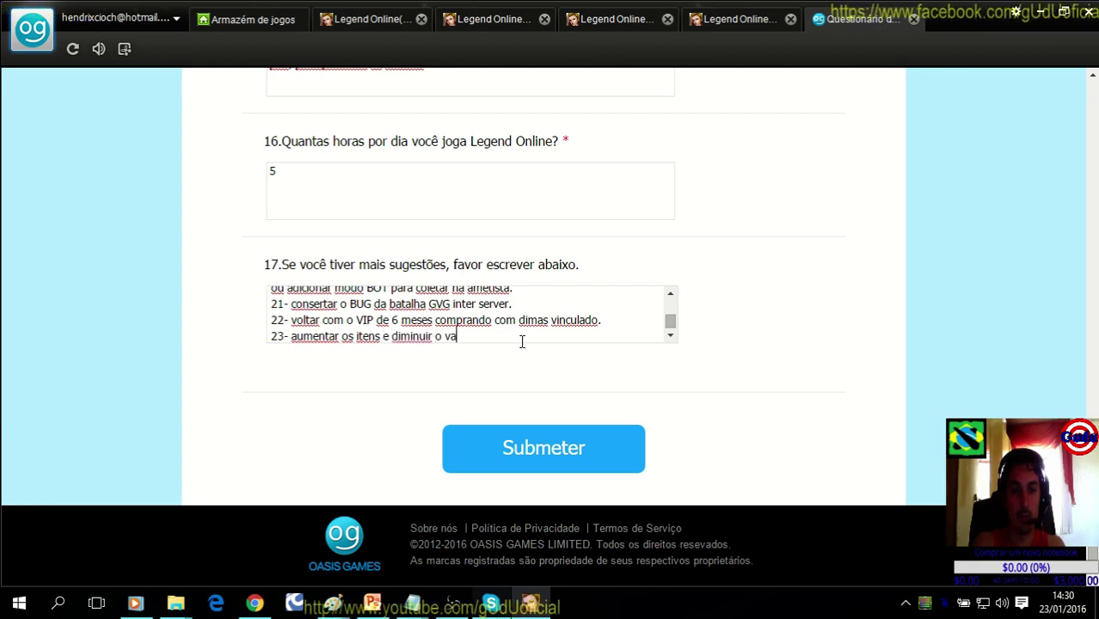
text(lor de dimas.)
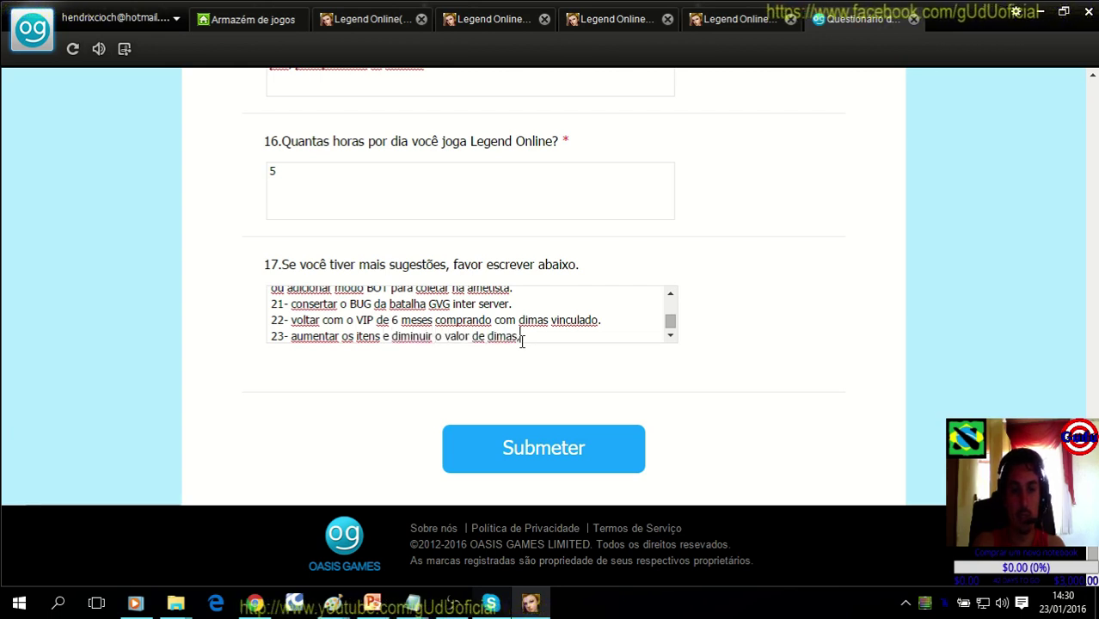
Add a new line reading "24- liberar os itens para comprar com dimas vinculado." to the answer to question 17.
key(Return)
text(24-)
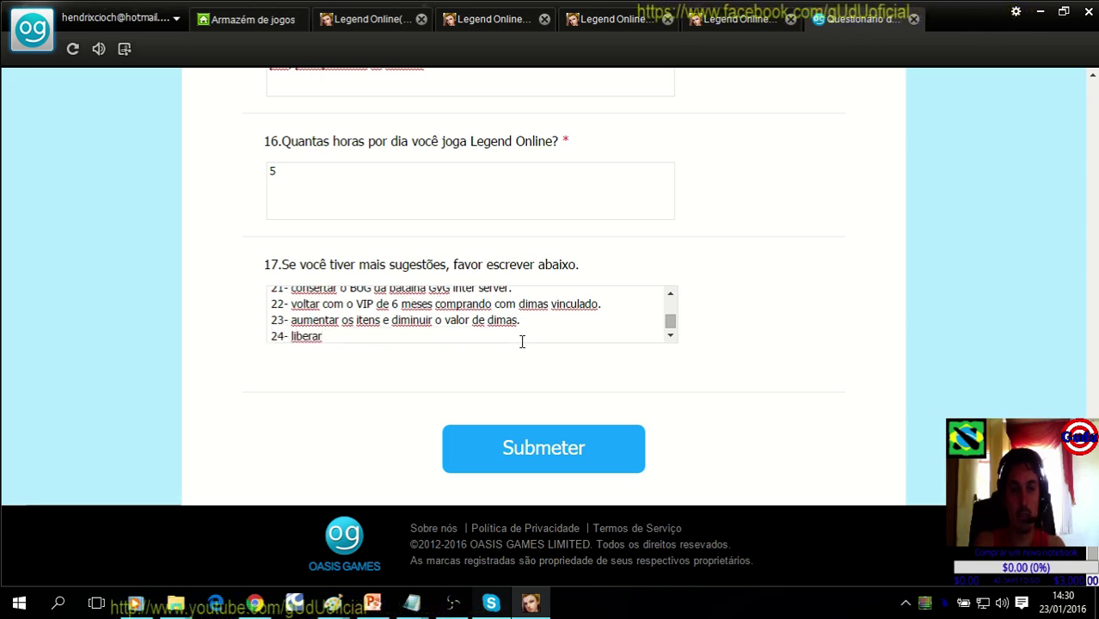
text( liberar os ite)
key(BackSpace)
text(os itens)
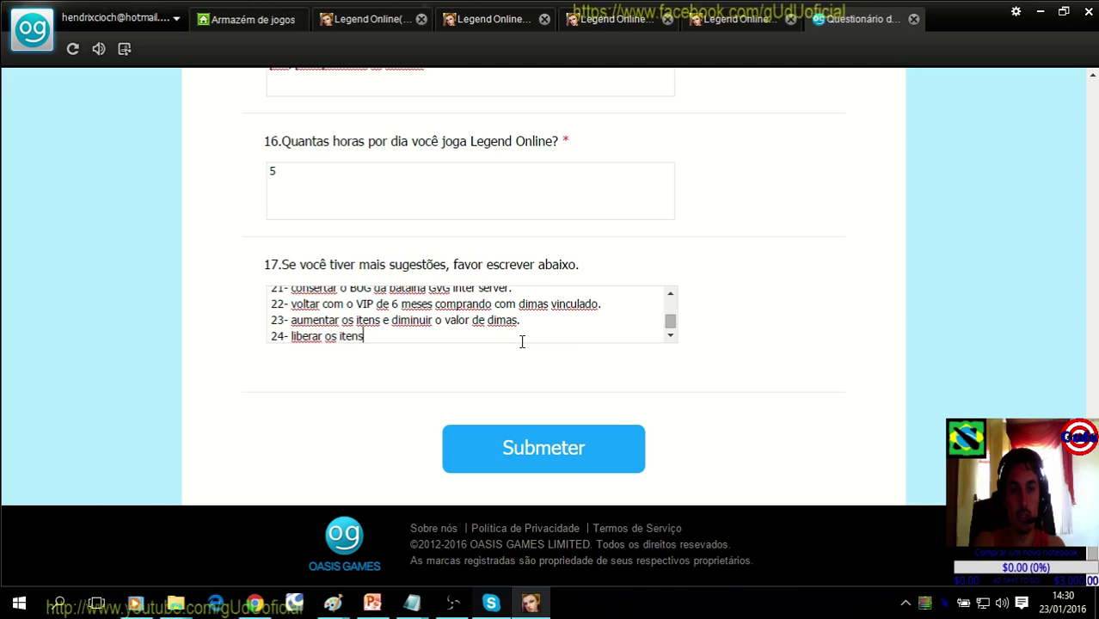
text( para )
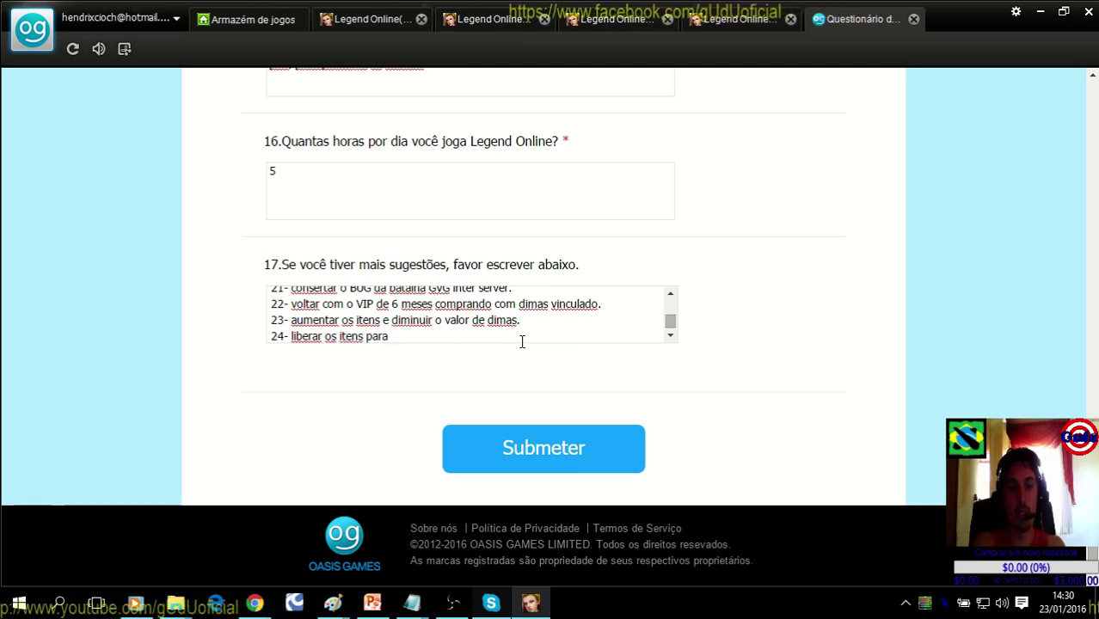
text(comprar com dimas)
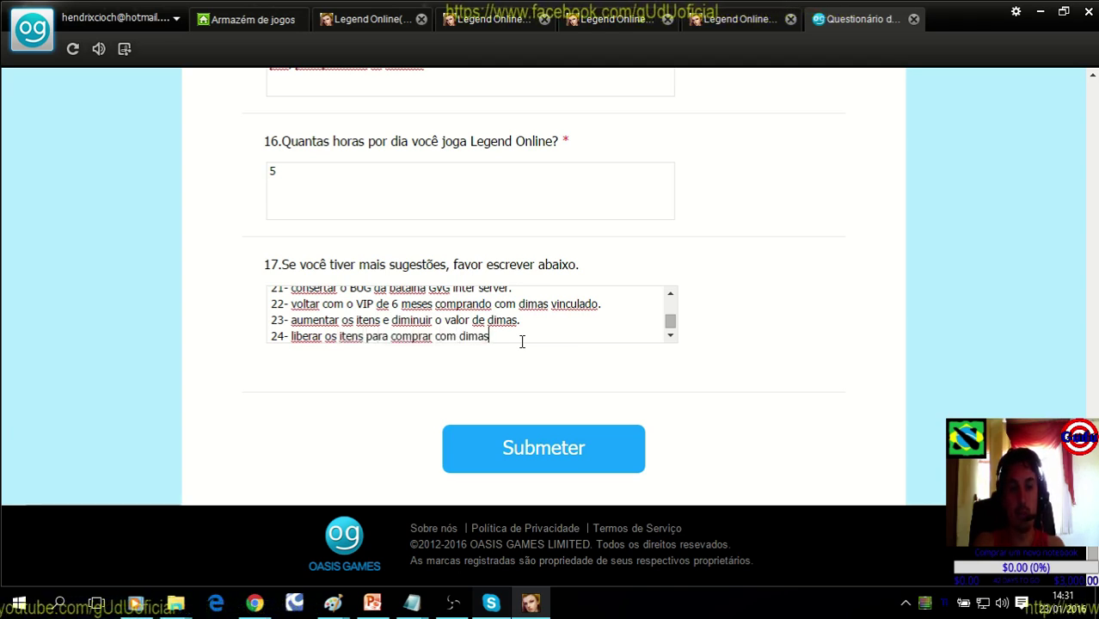
text( vinculado.)
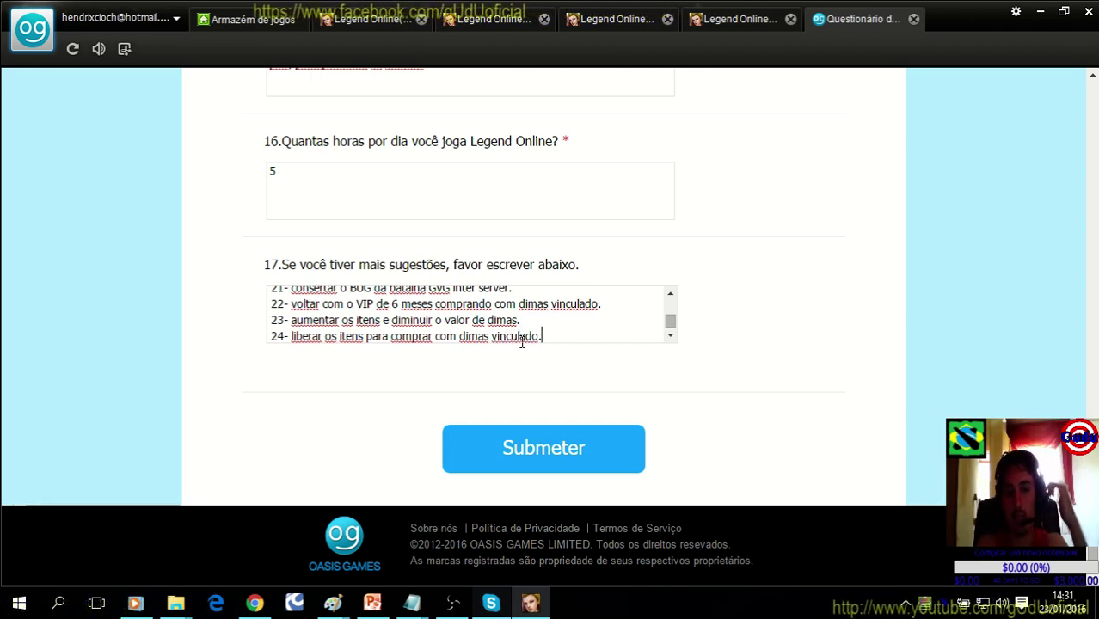
Add a new line reading "25- mais vip de 24 horas disponivel pra quem nao consegue pagar o vip" to the answer to question 17.
key(Return)
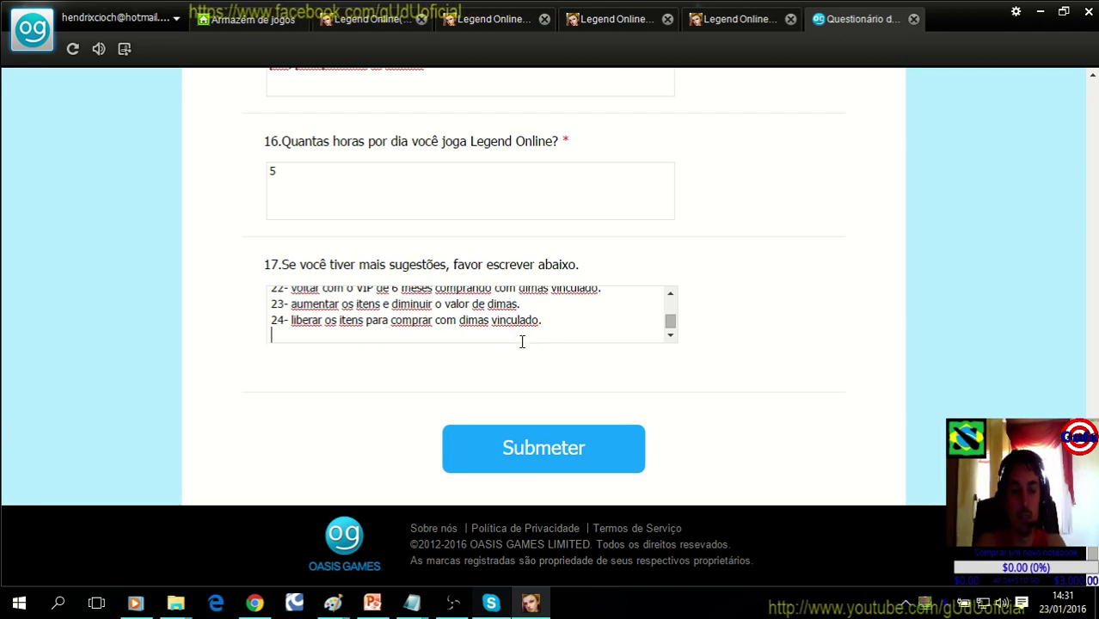
text(25)
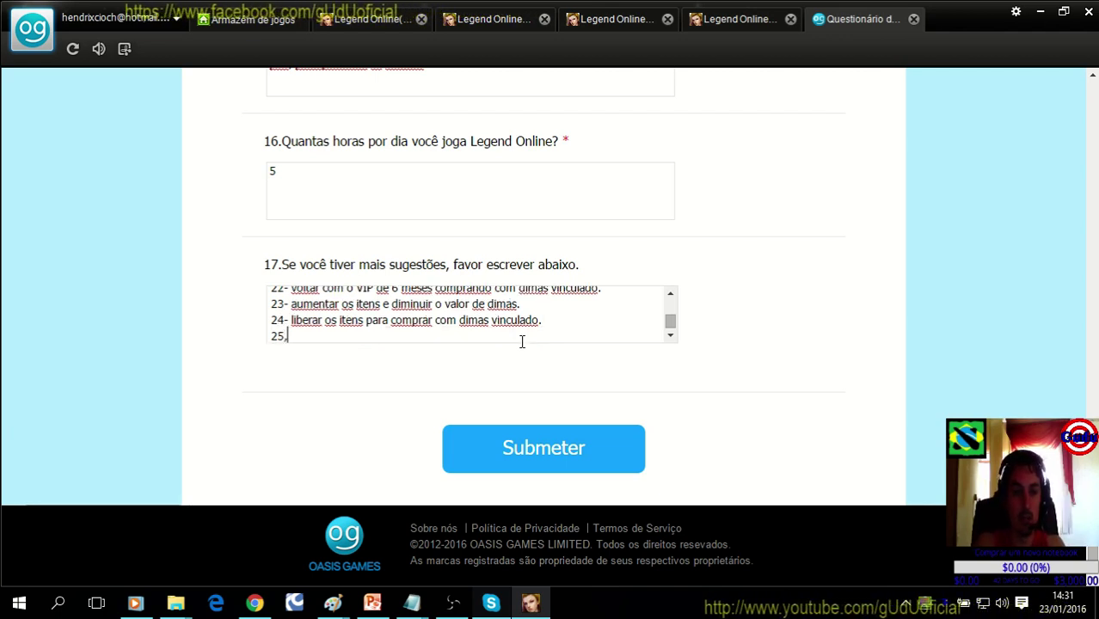
text(- mais )
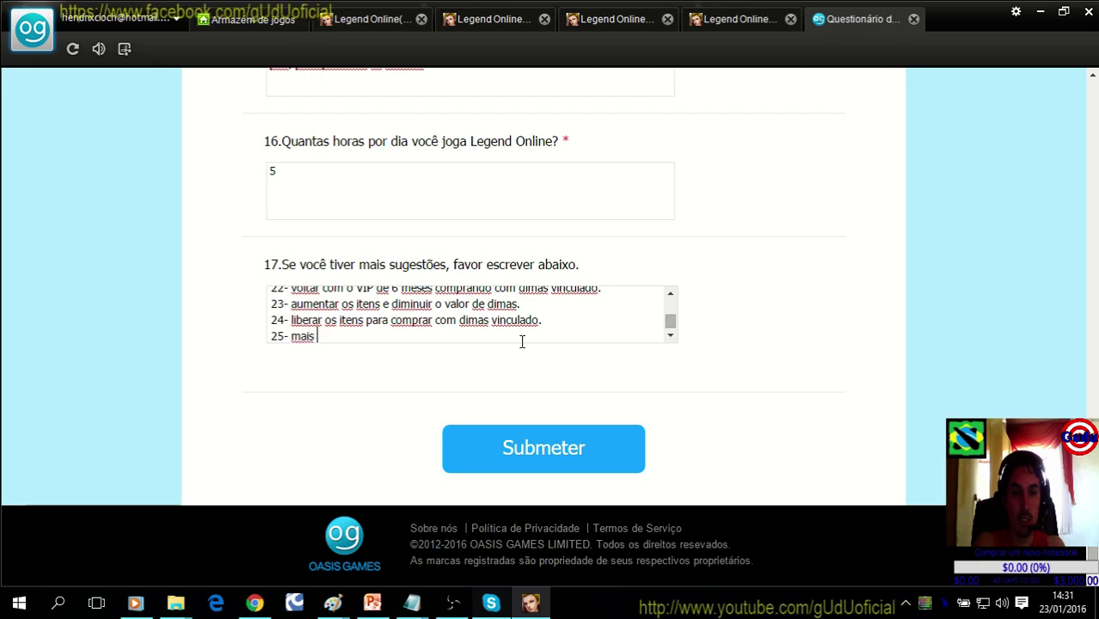
text(vip de 24 ho)
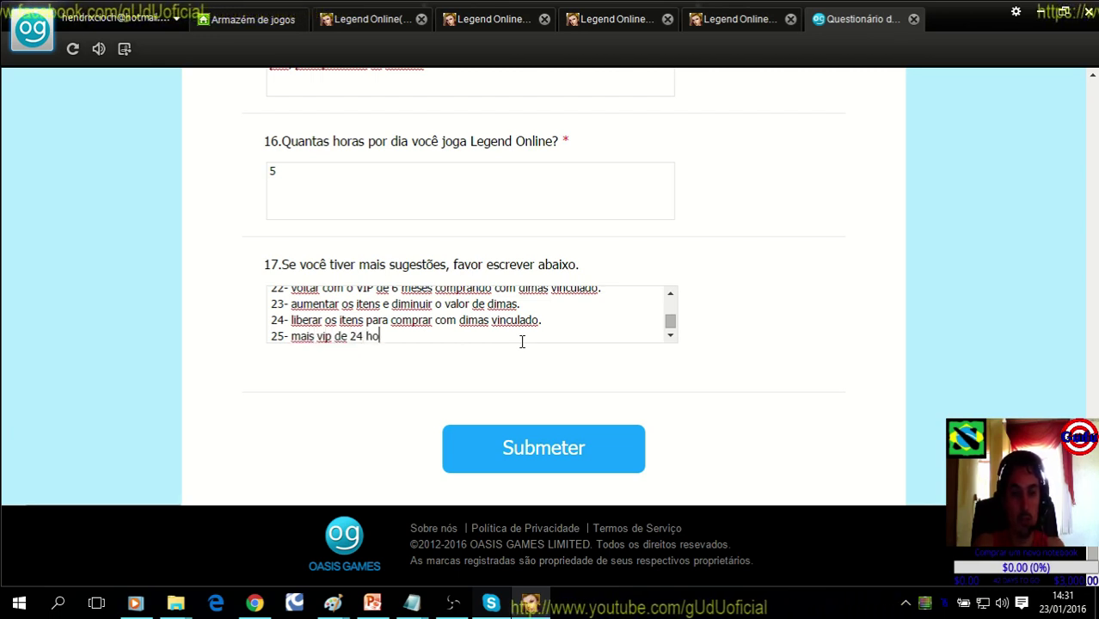
text(ras disponive)
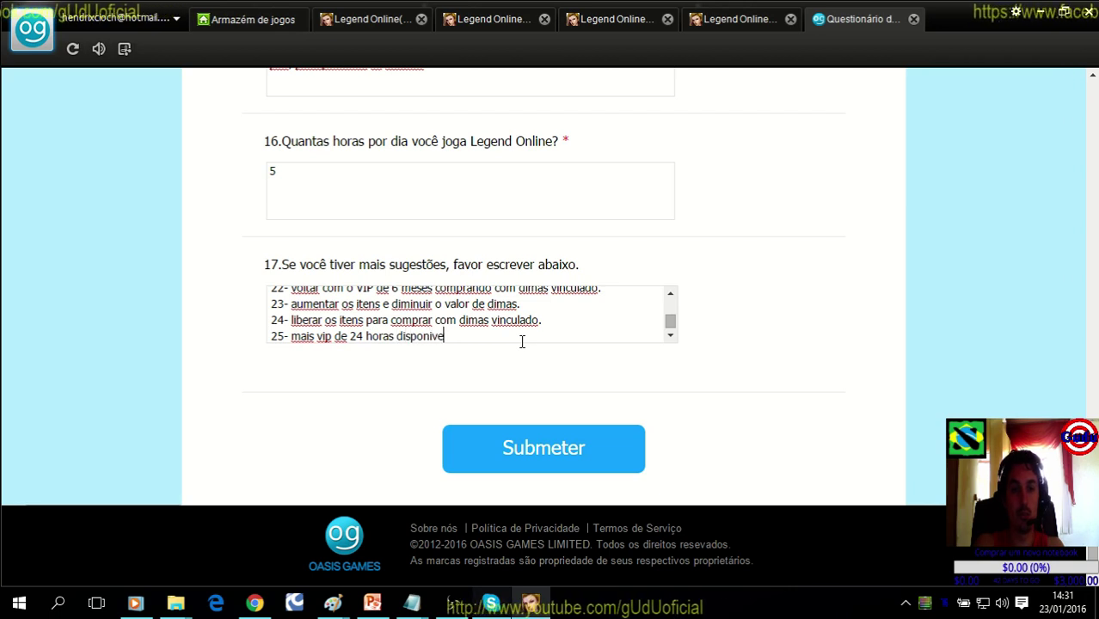
text(l pra quem nao)
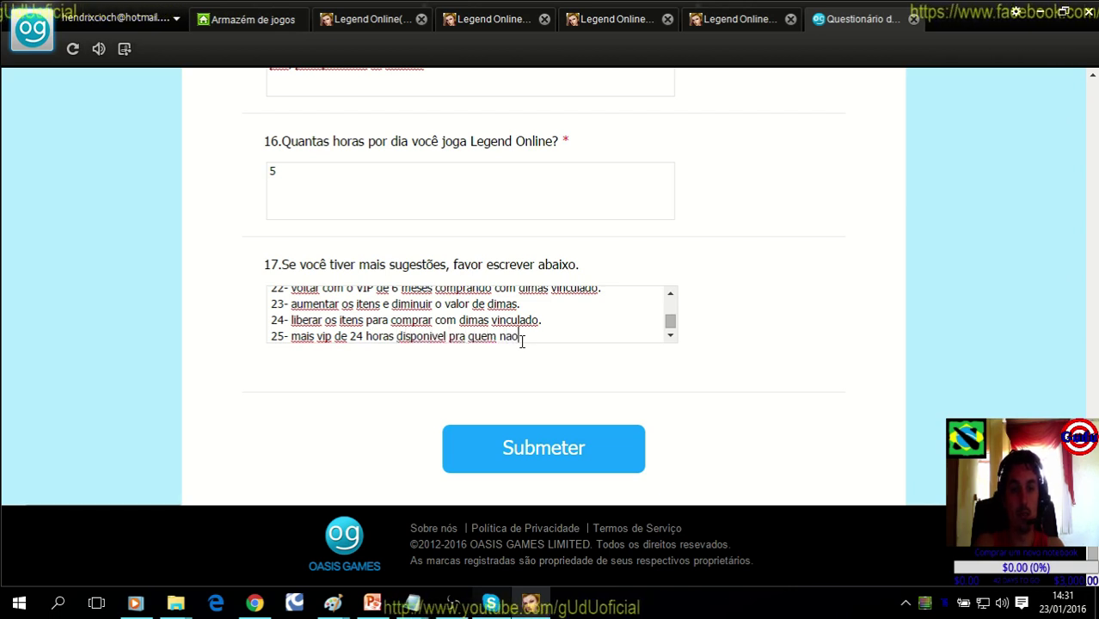
text( consegue pagar)
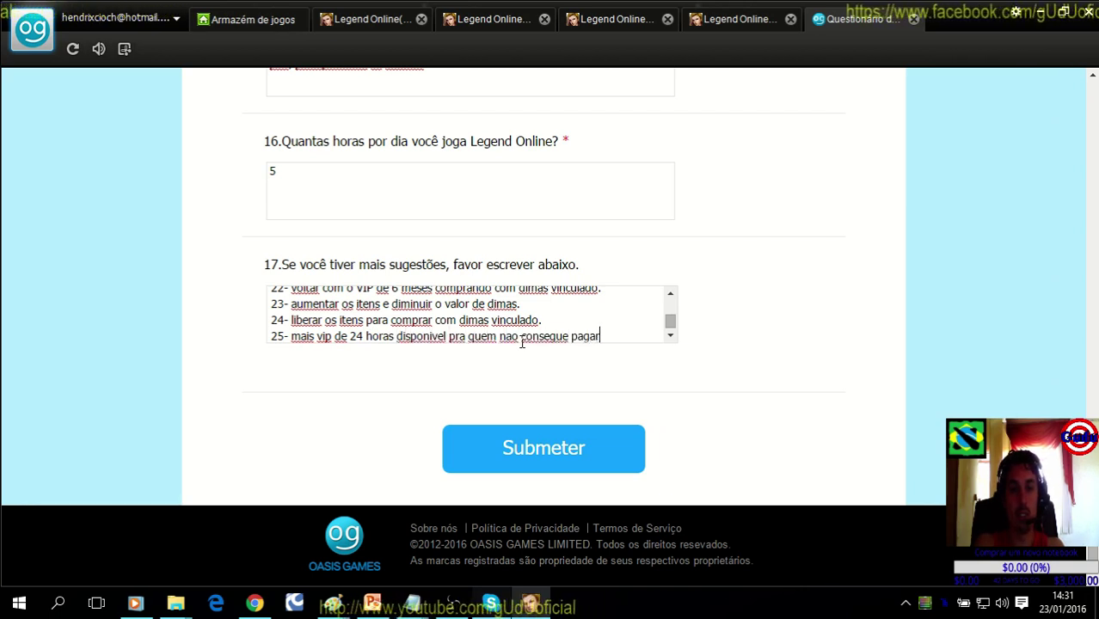
text( o vip)
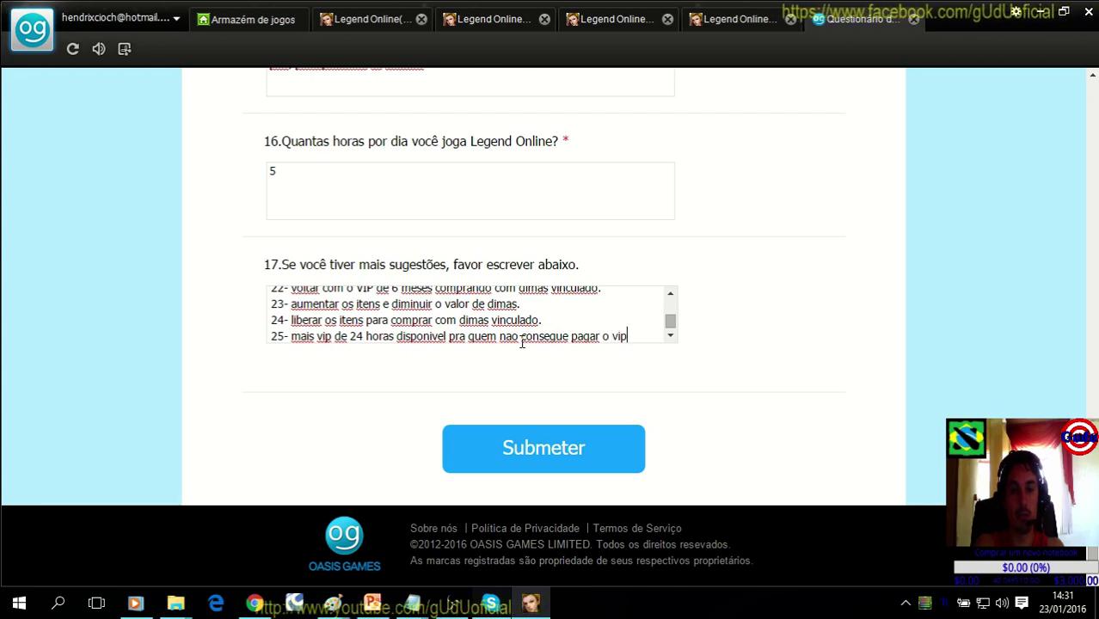
Append "ou deixar comprado por dimas vinculado." to suggestion 25.
text( ou de ixar )
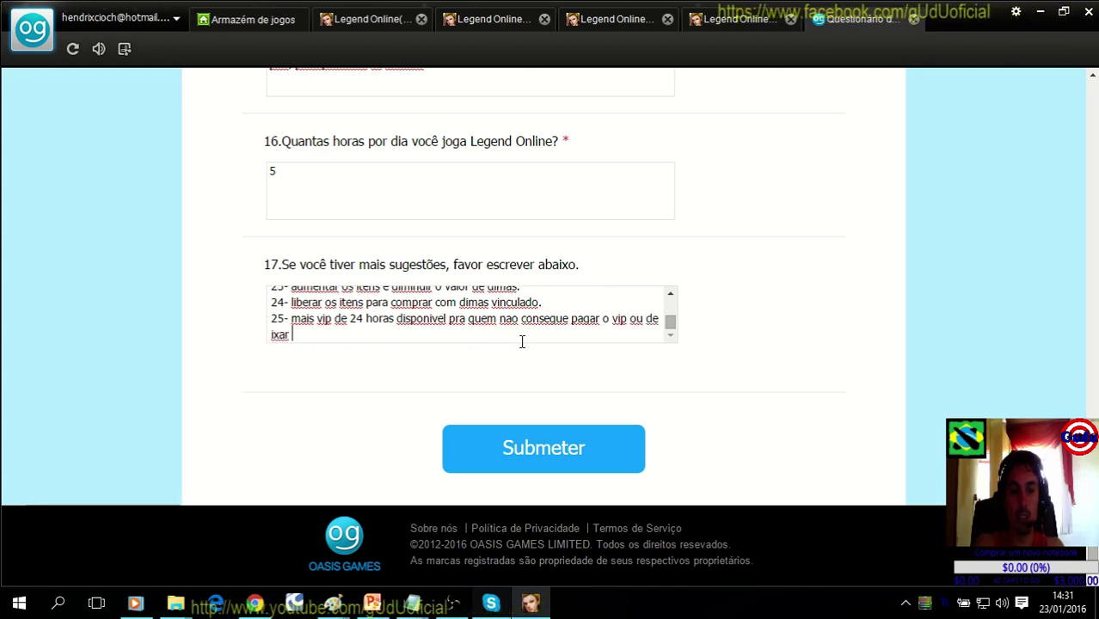
text(comprado)
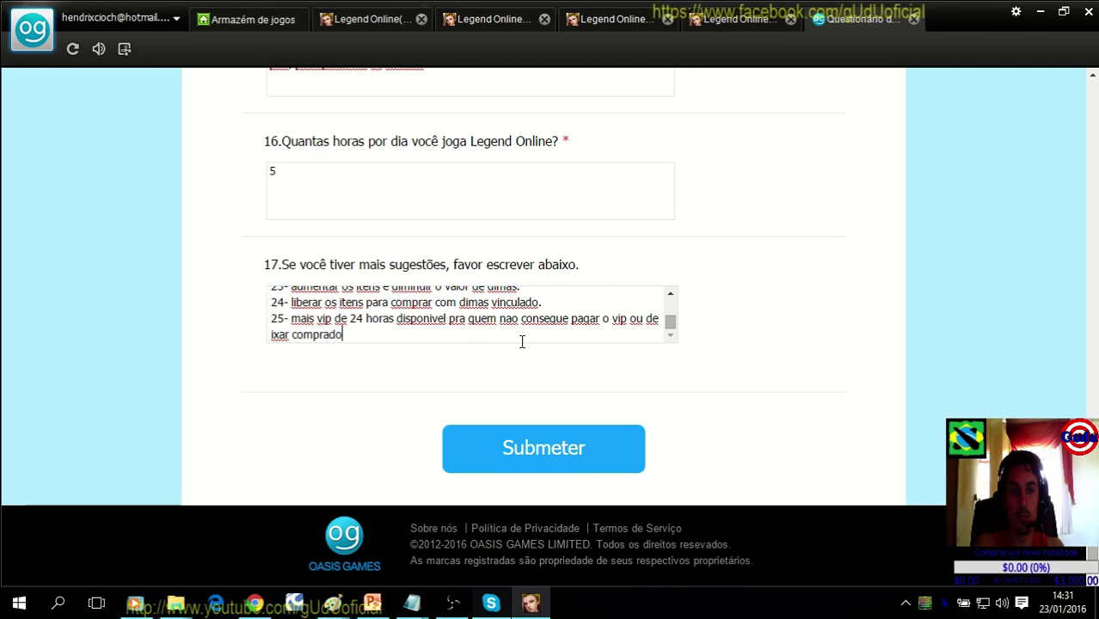
text( por dimas vincul)
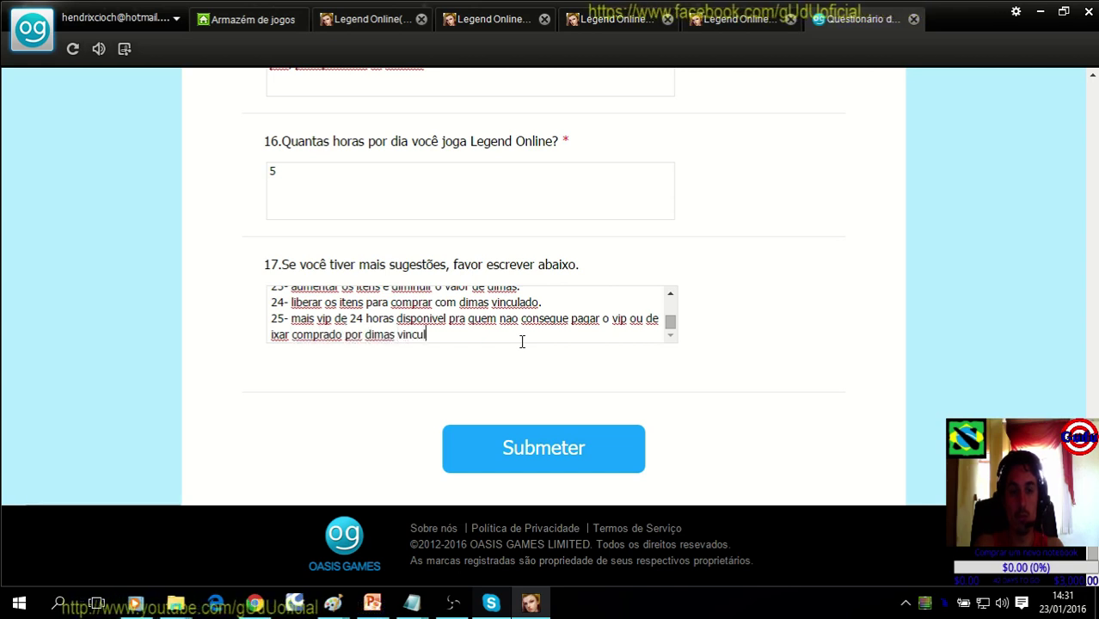
text(ado.)
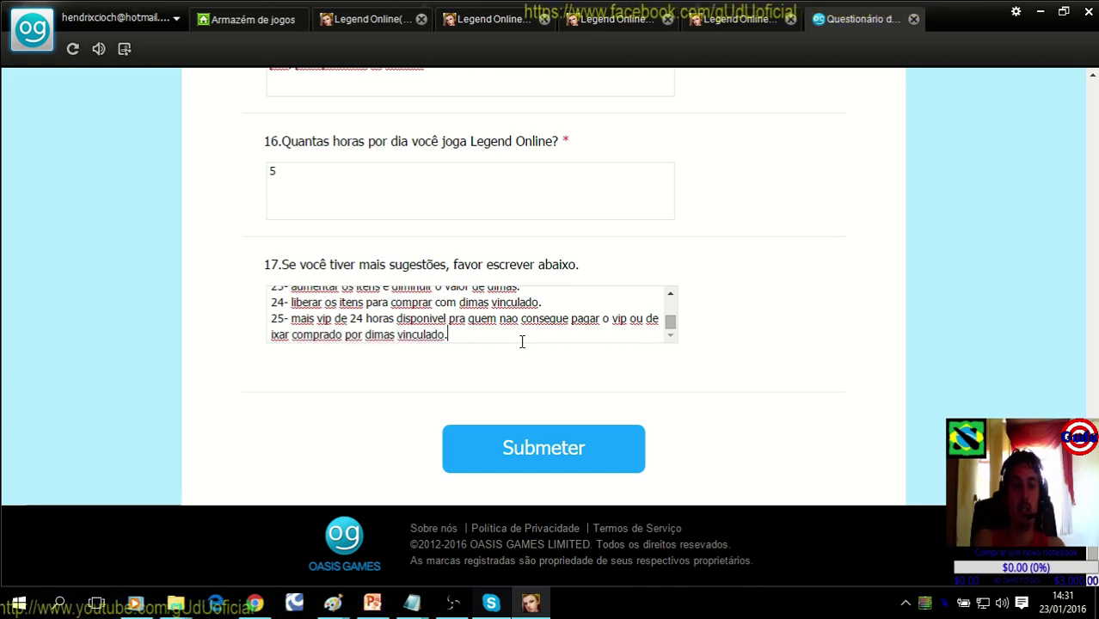
Replace the answer to question 16 about daily playing hours with "3-5 horas".
click(378, 188)
text(hou)
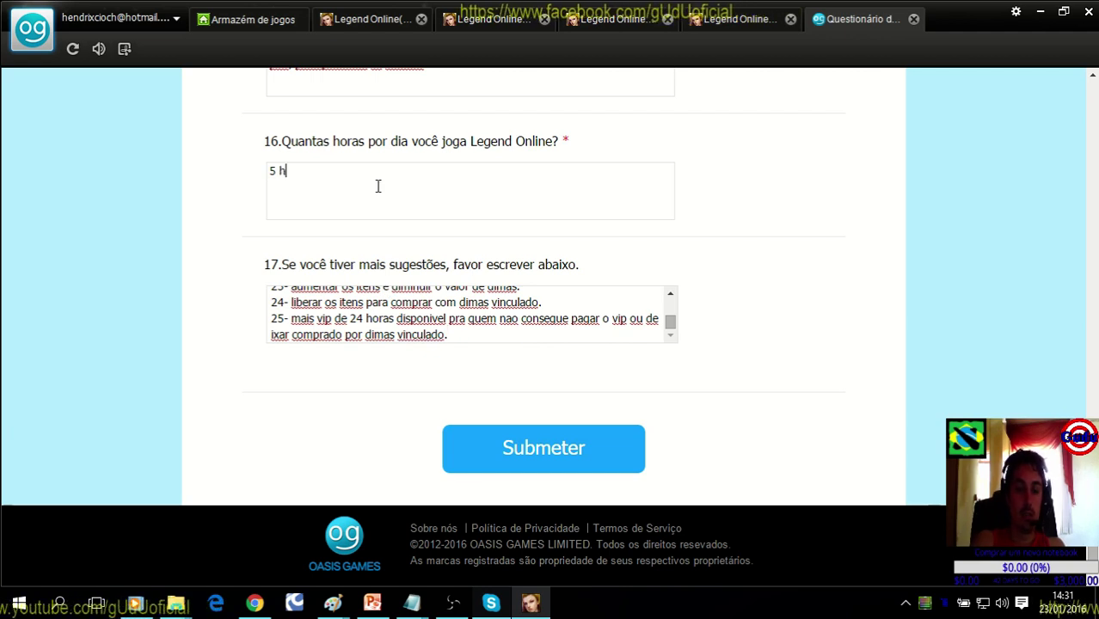
key(BackSpace)
key(BackSpace)
key(BackSpace)
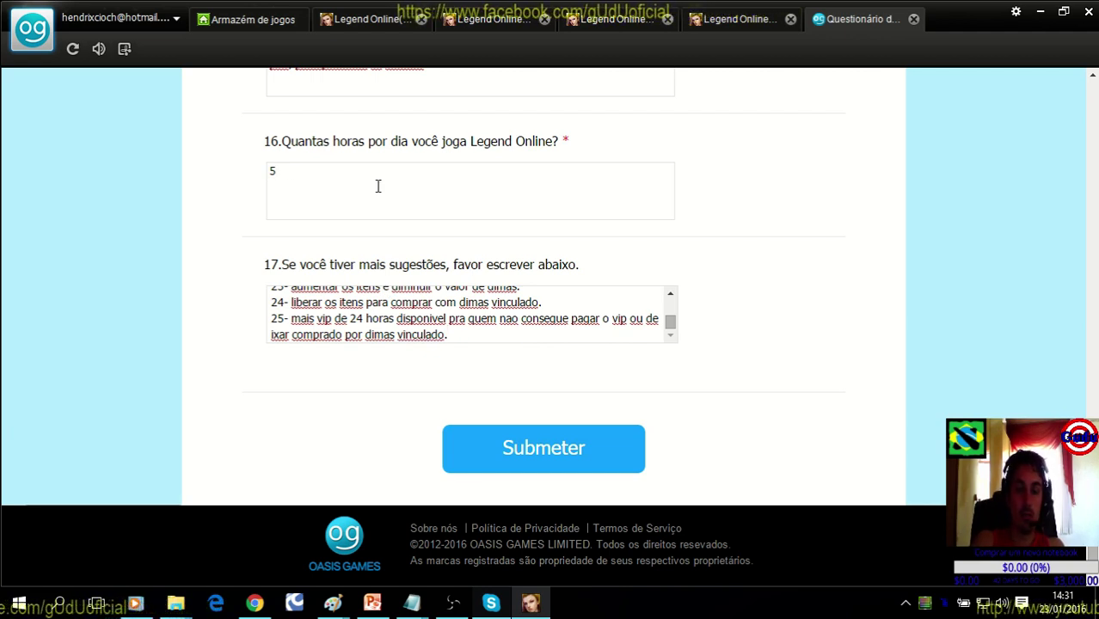
text(3-)
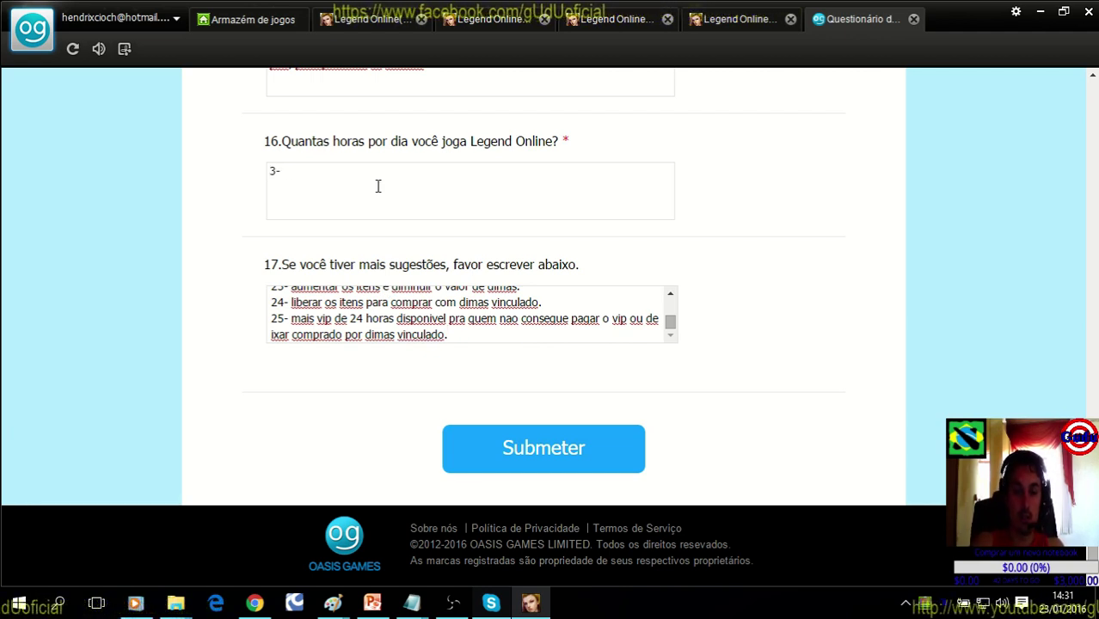
text(5 horas)
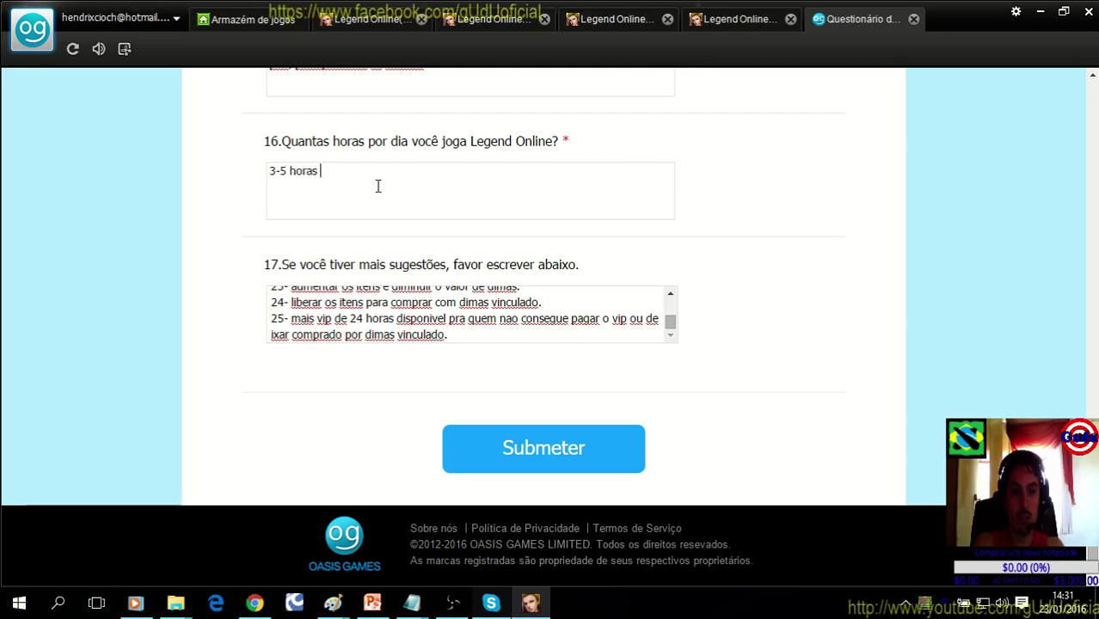
Append "semanal, e final de semana 10 horas." to the answer to question 16.
text( semanal, e fincal d)
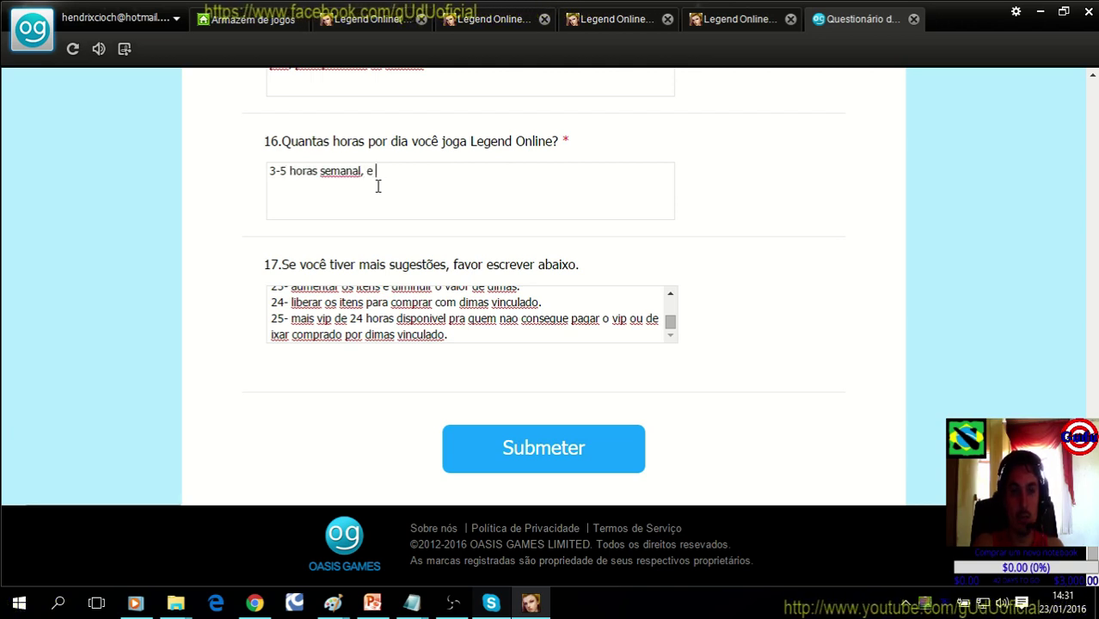
key(BackSpace)
key(BackSpace)
key(BackSpace)
key(BackSpace)
key(BackSpace)
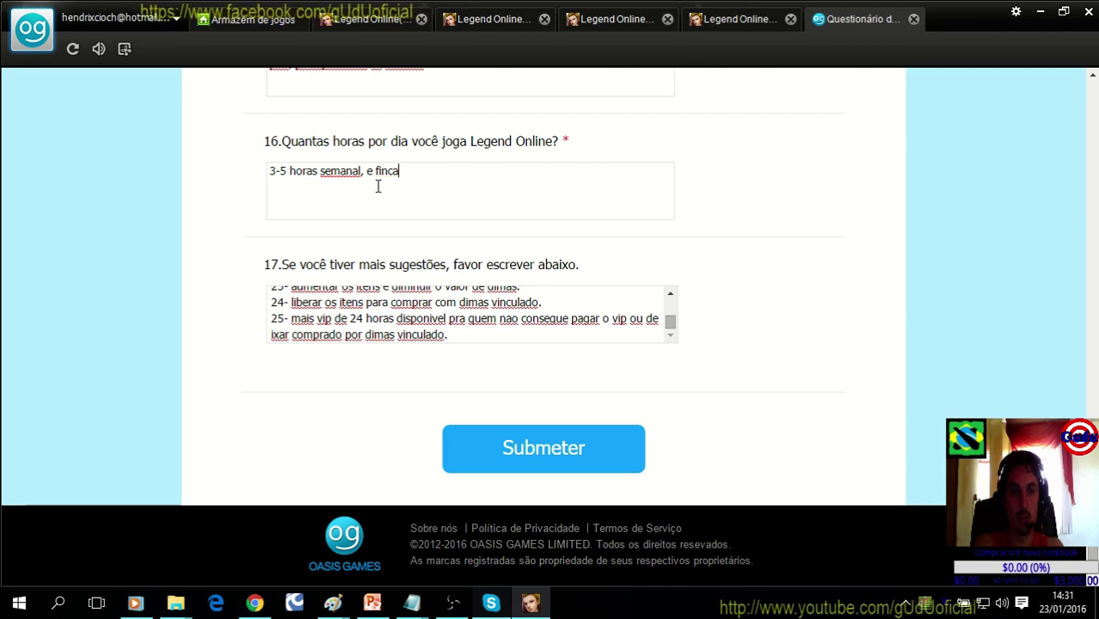
text(al de seman)
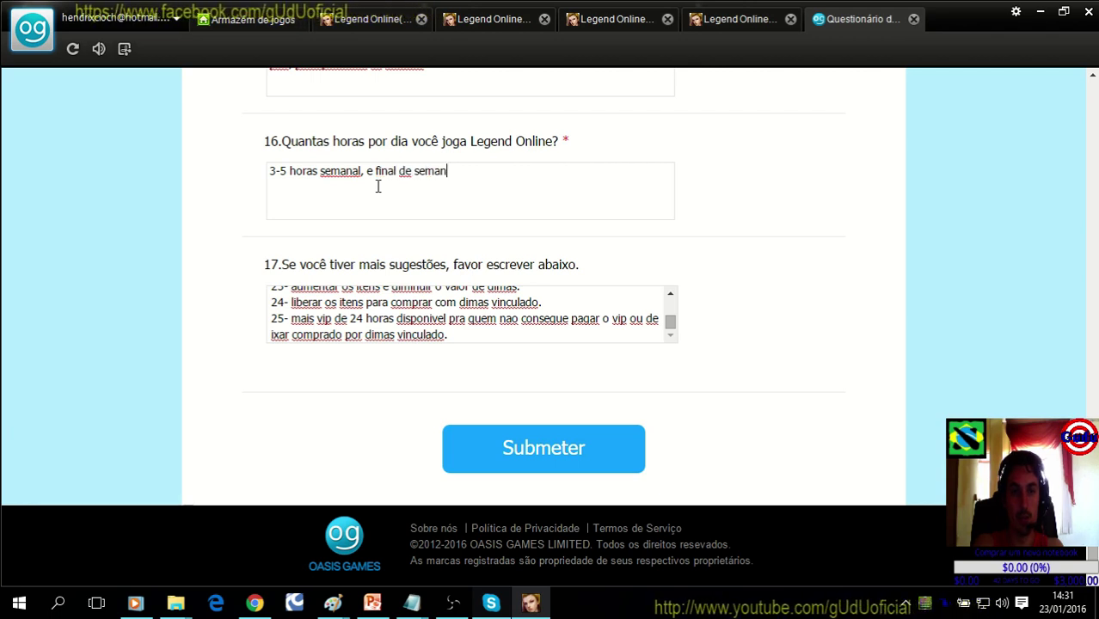
text(a 10 horas.)
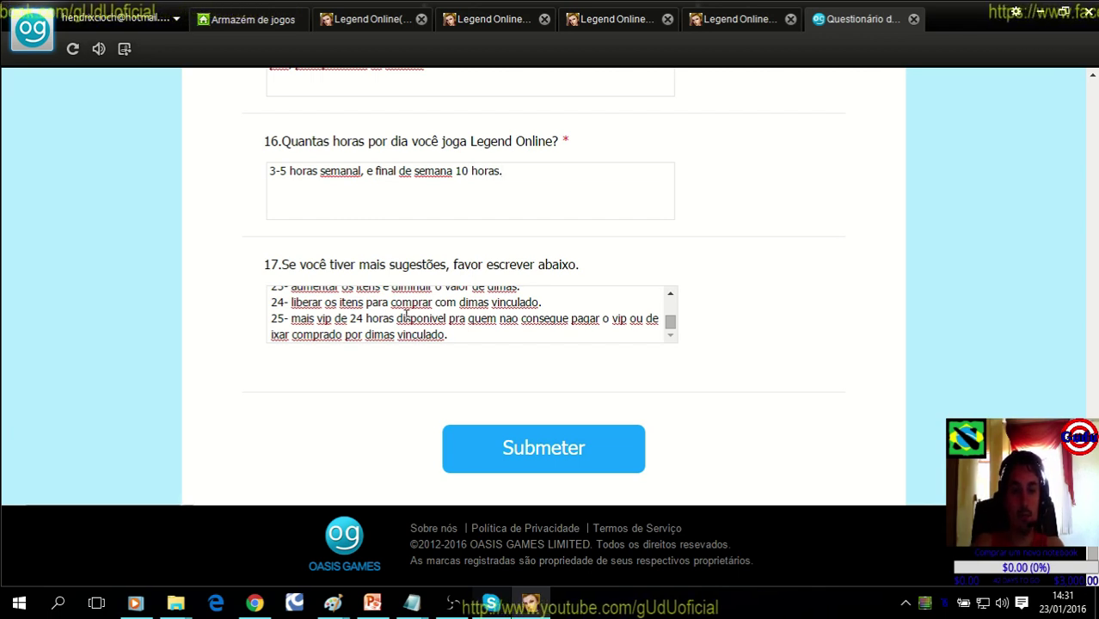
Add a new line reading "26- favorecer com eventos quem nao gasta com dimas, diamantes." to the answer to question 17.
click(477, 338)
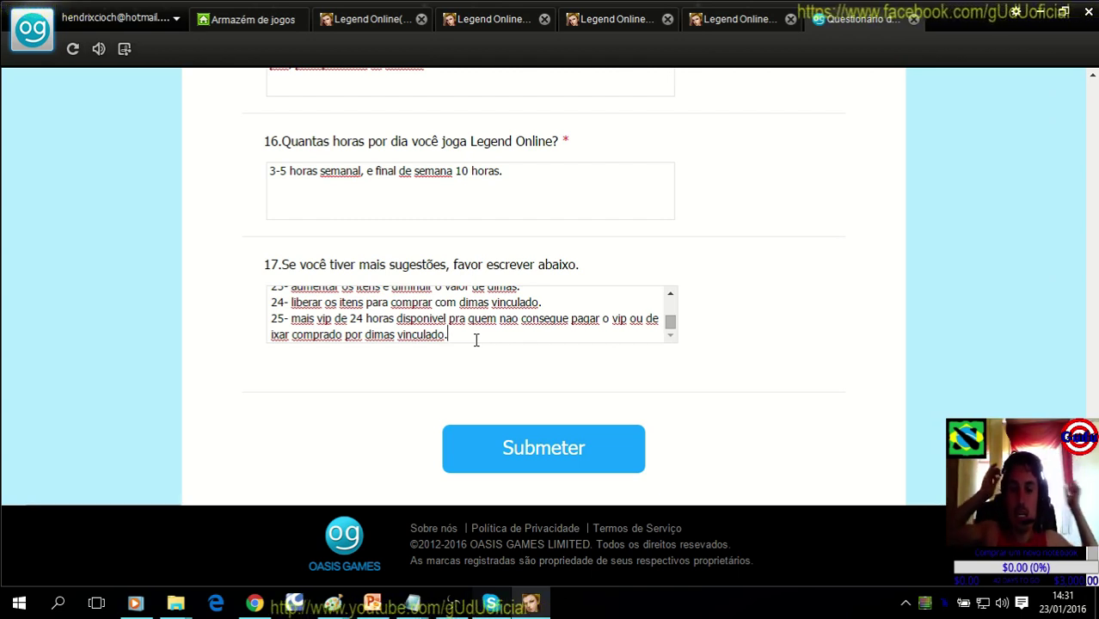
key(Return)
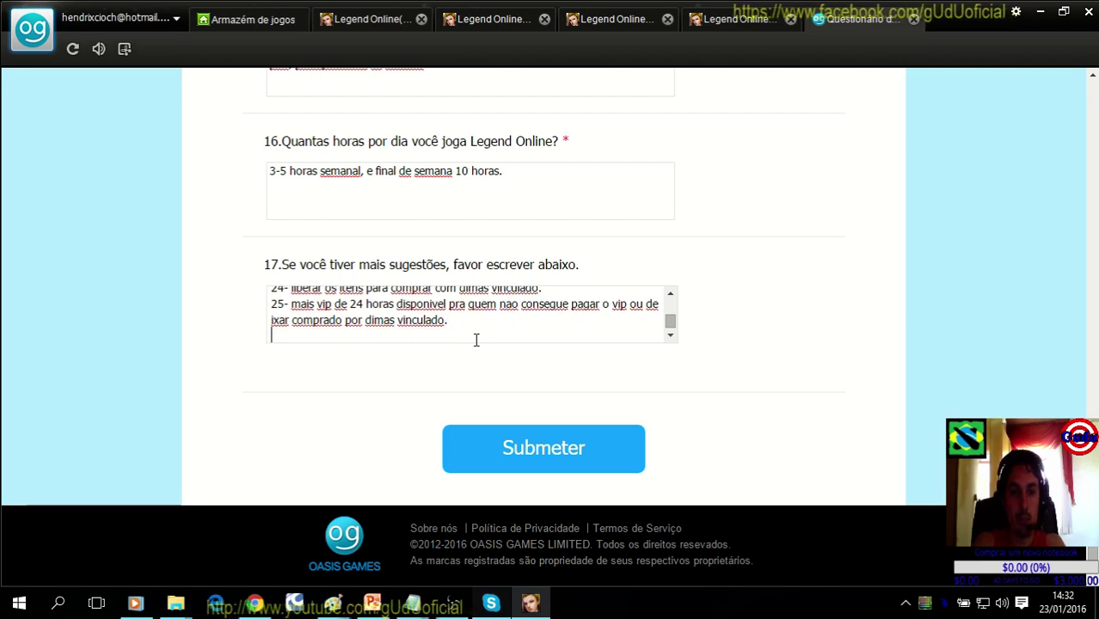
text(26- fa)
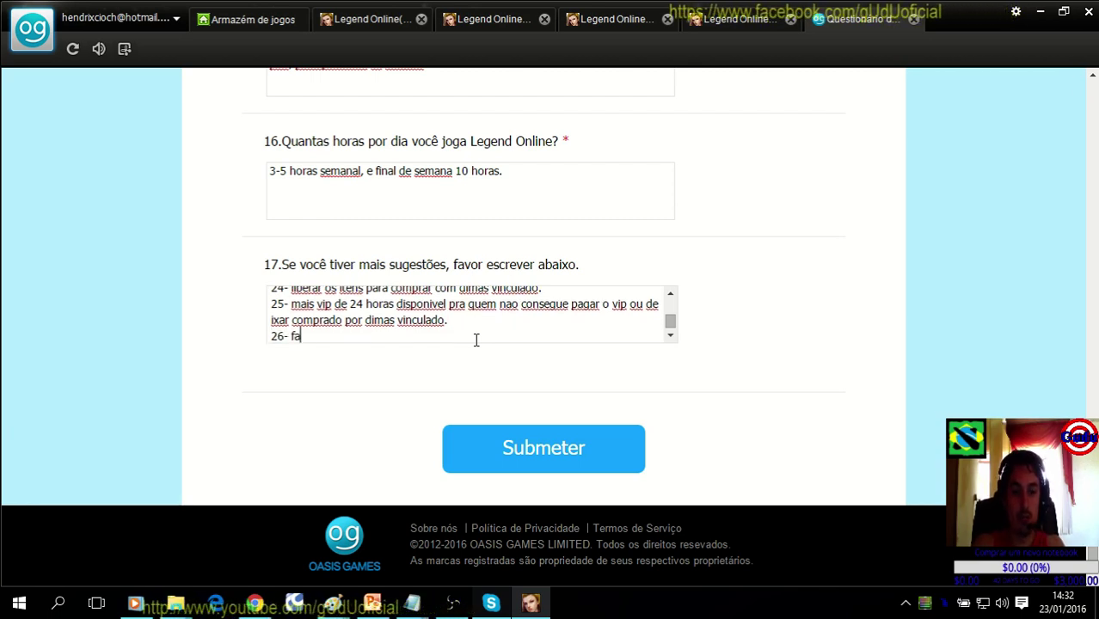
text(vorecer com eventos)
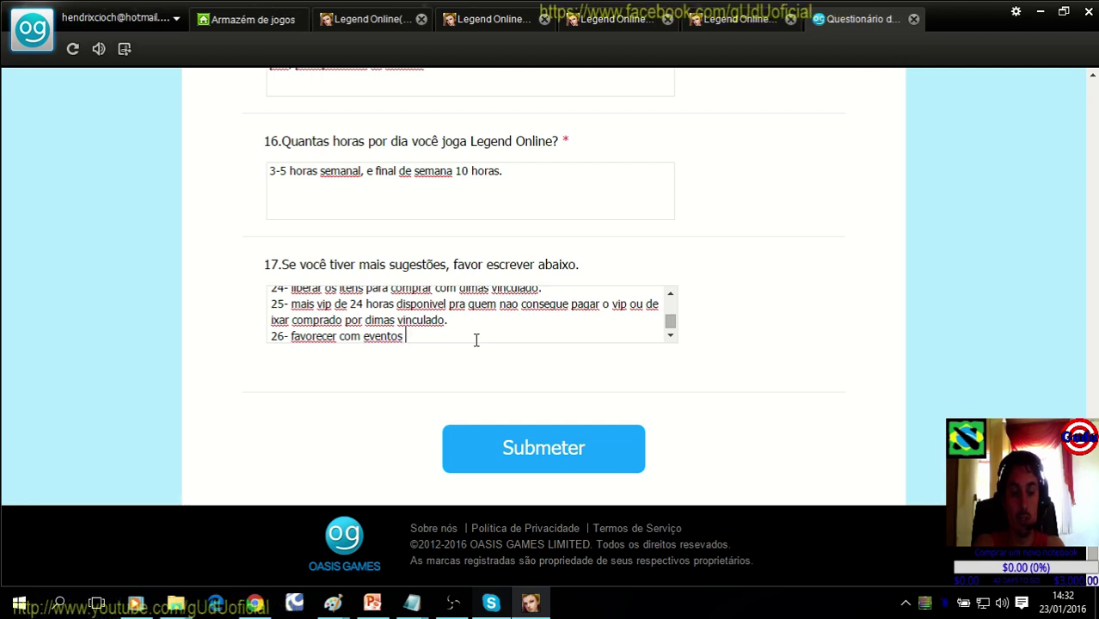
text( quem nao )
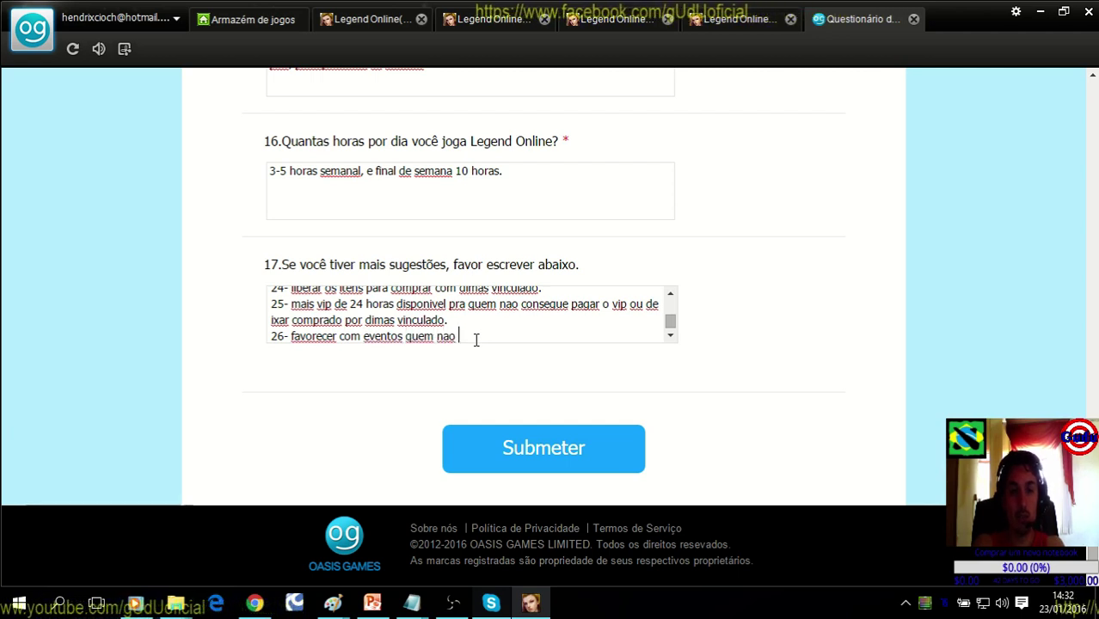
text(gasta com dim)
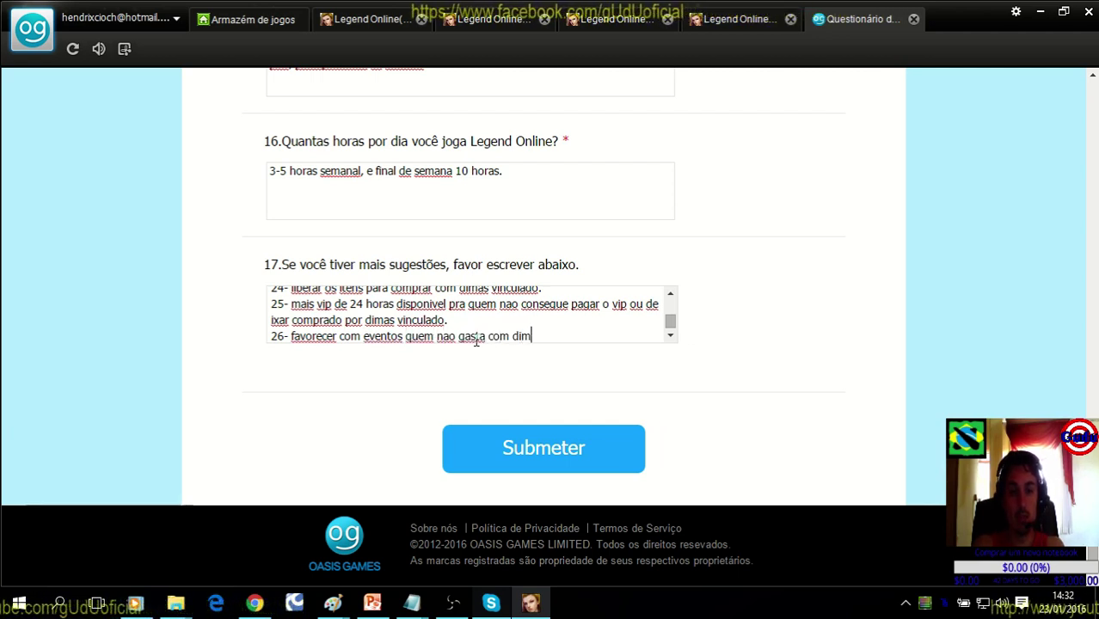
text(as.)
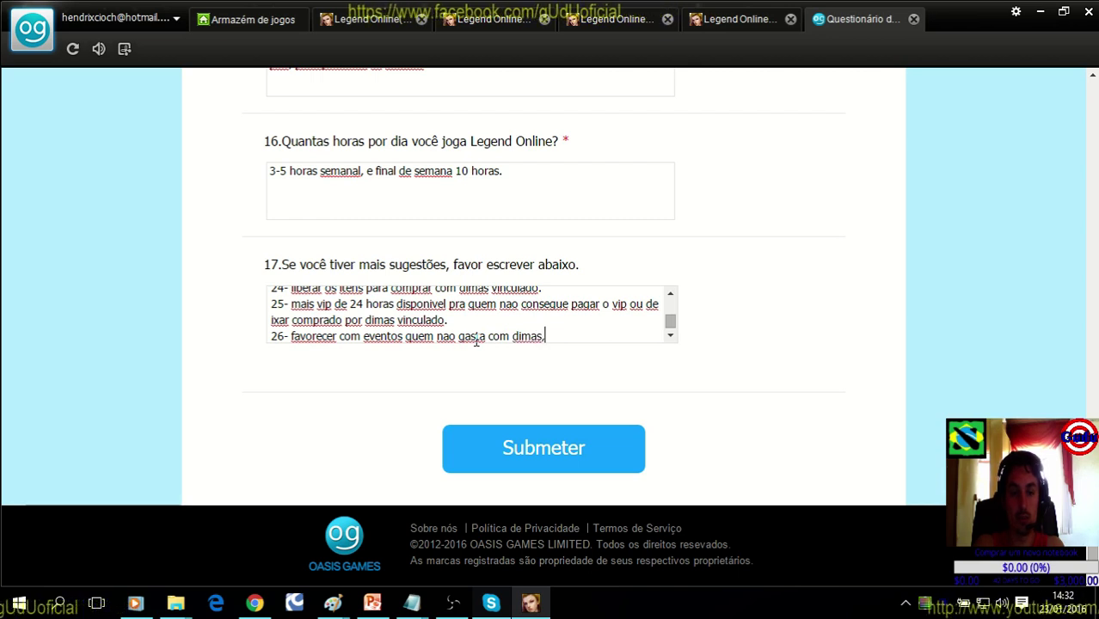
text( diamantes.)
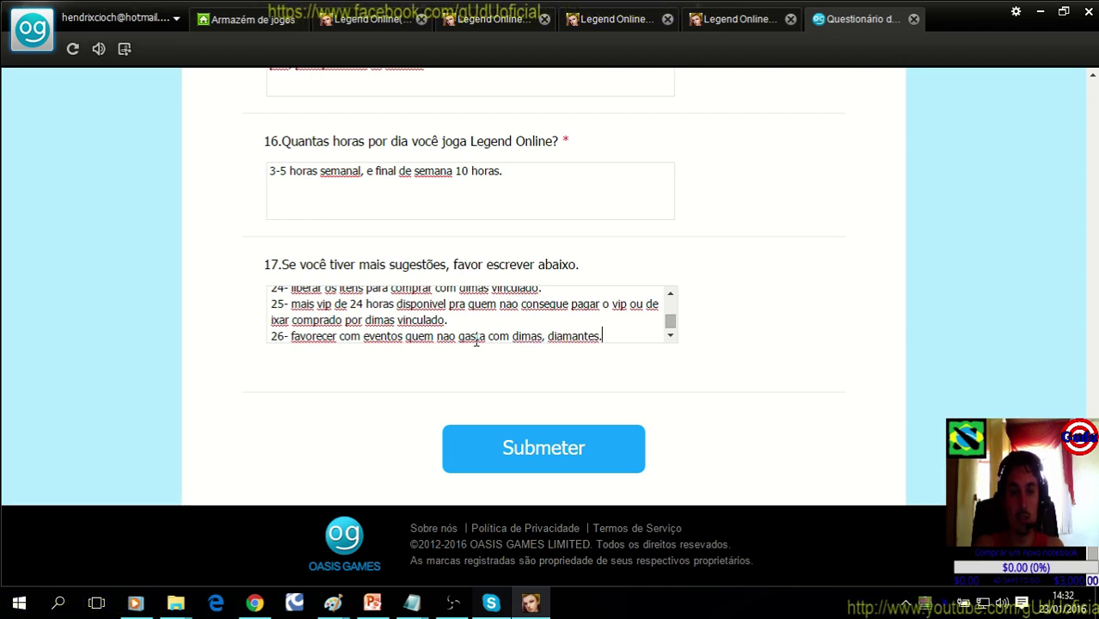
Add a new line reading "27- eventos precisam diminuir a quantidade de tarefa, e deixar coletar mais de 1 vez ao dia." to question 17.
key(Return)
text(27-)
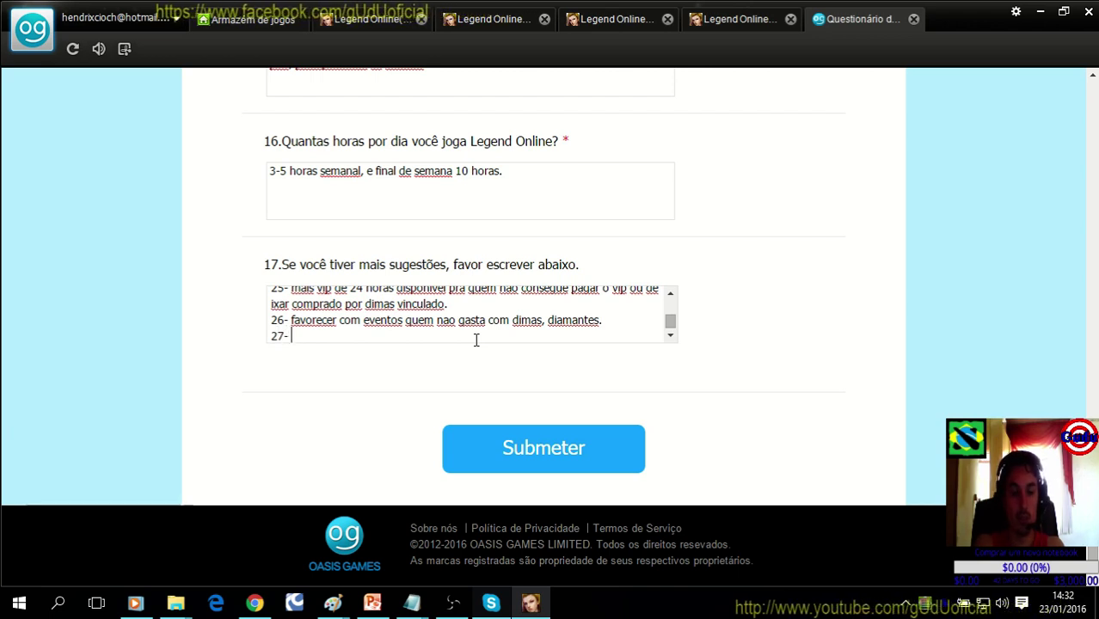
text( e)
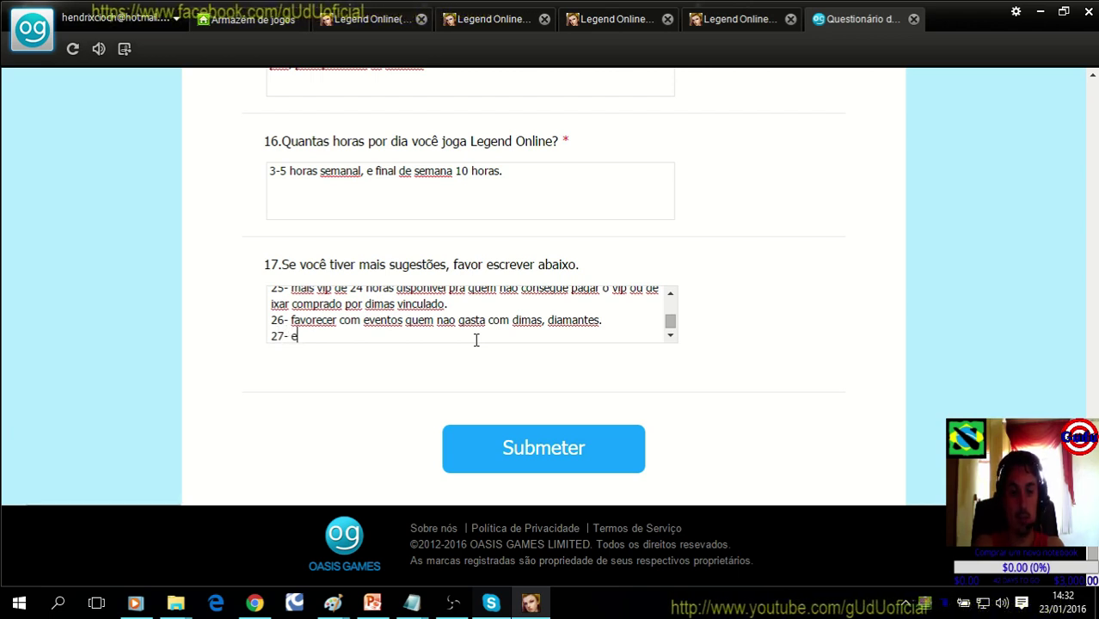
text(ventos precisam )
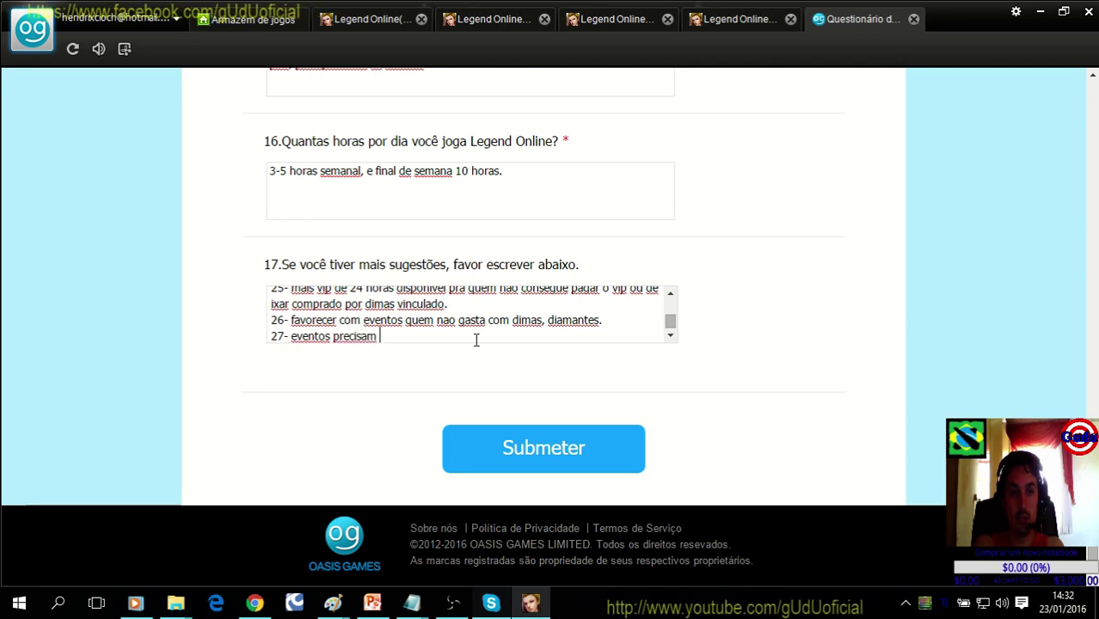
text(diminiir)
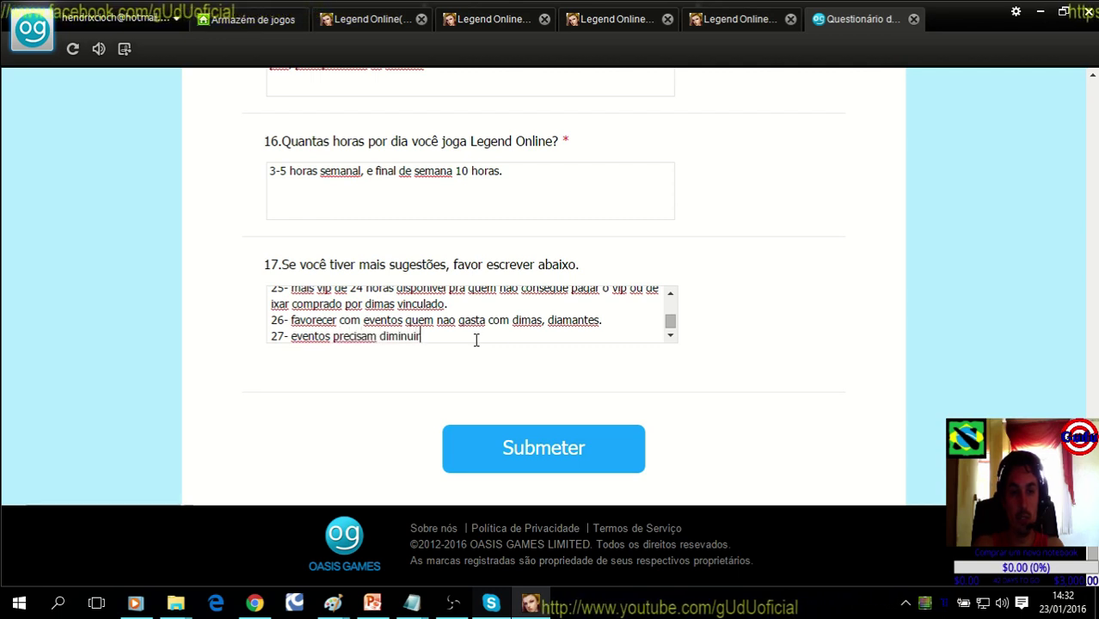
text( o qua)
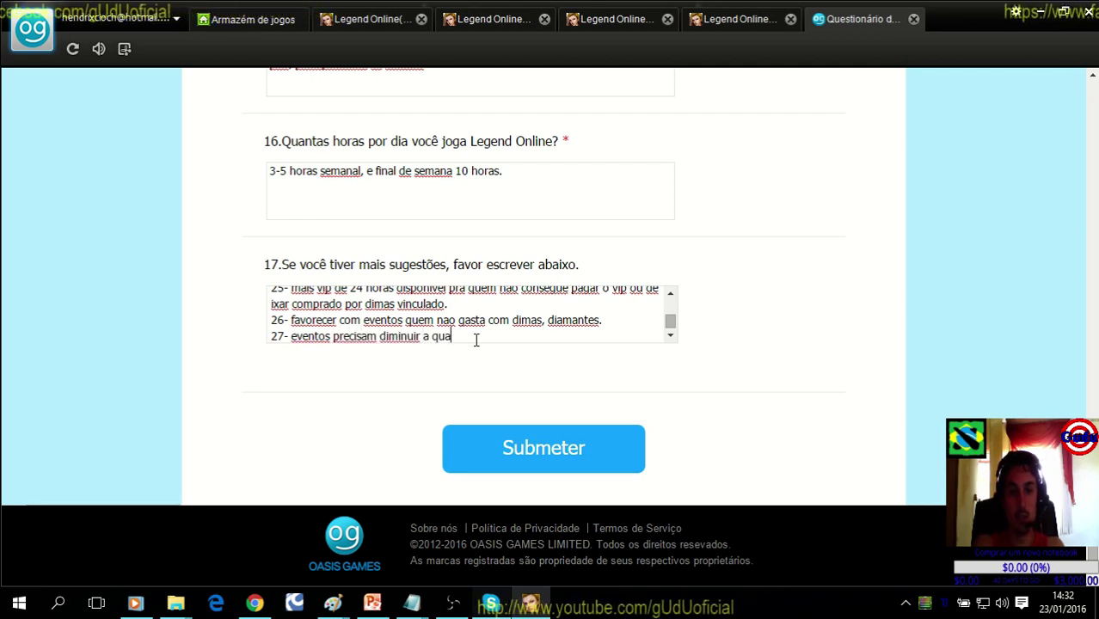
text(ntidade, e deixar)
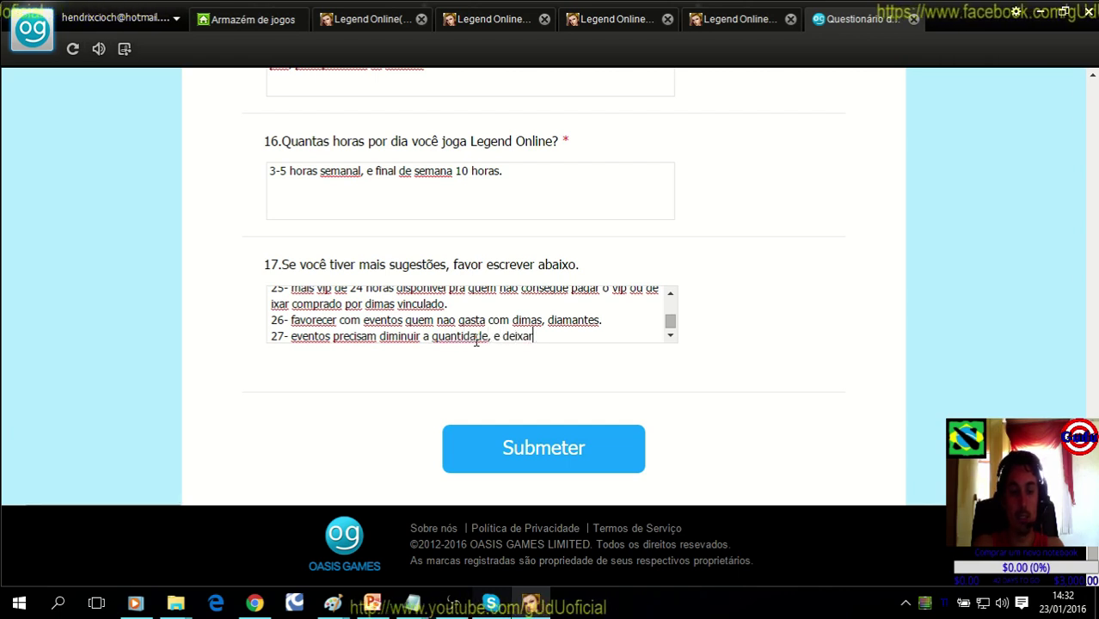
text( coletar m)
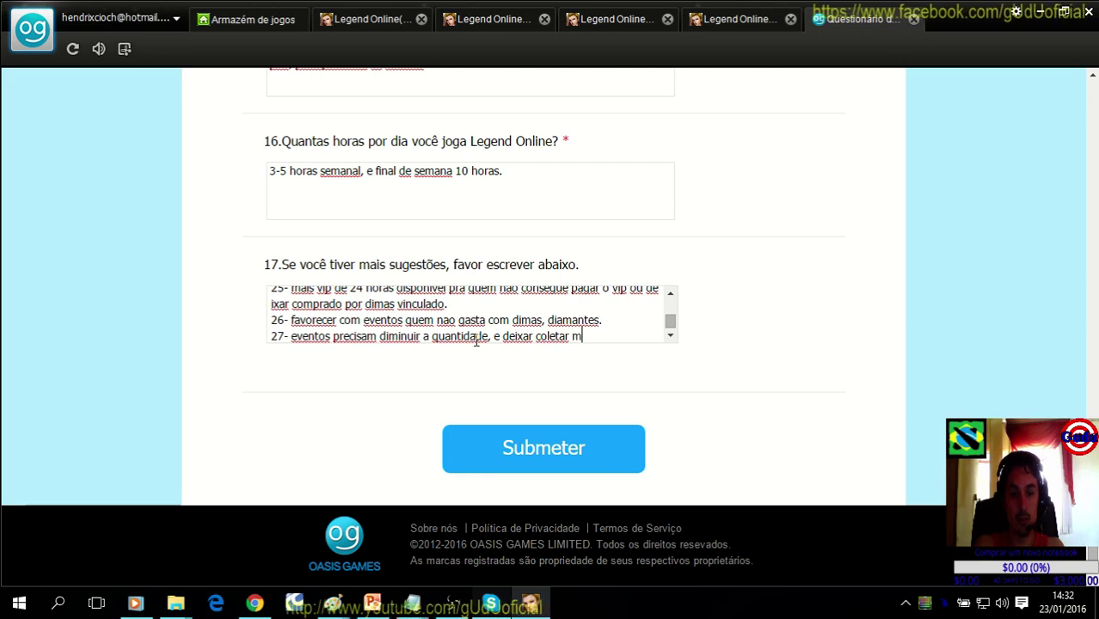
text(ais de 1 vez ao dia.)
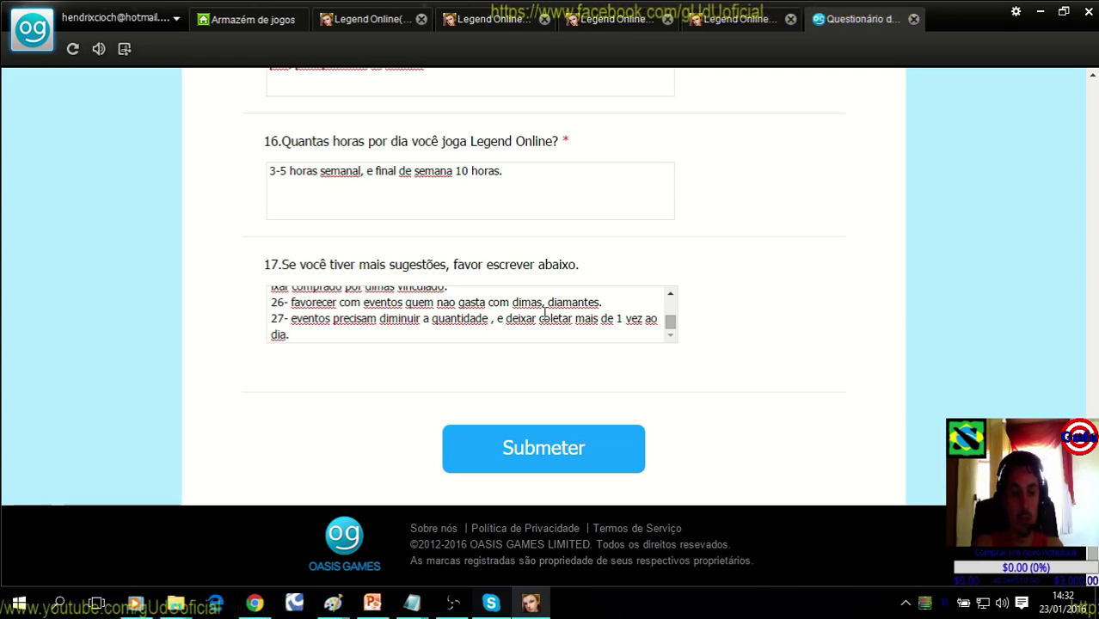
text(de tarefa)
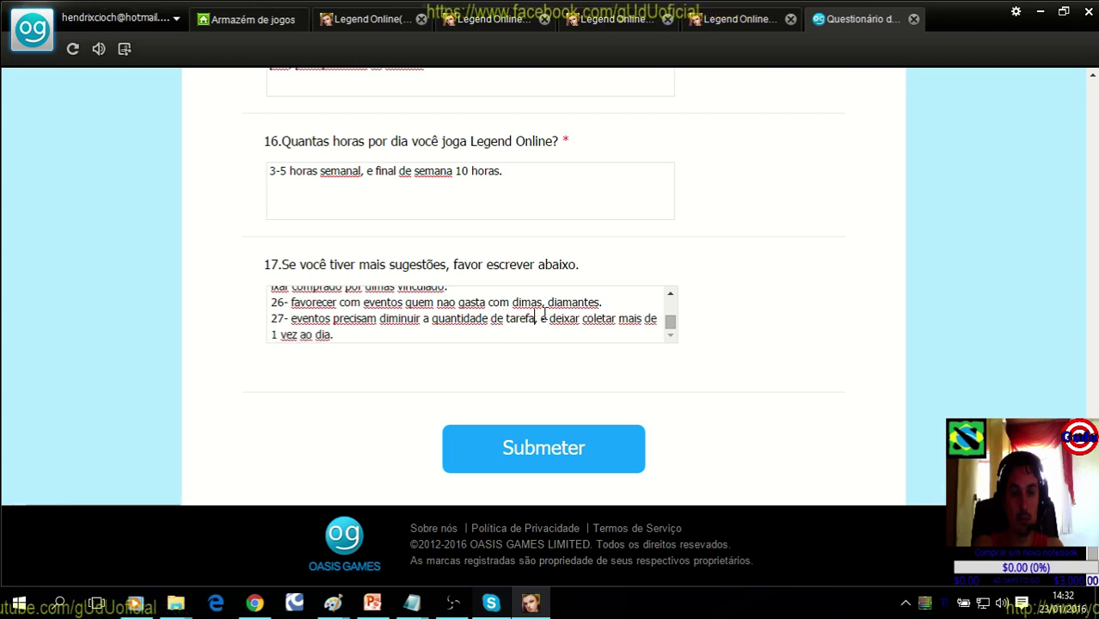
Append "exemplo fortaleça sua montaria 10x, ao invez de 100 200 1k," to suggestion 27.
text( exempl)
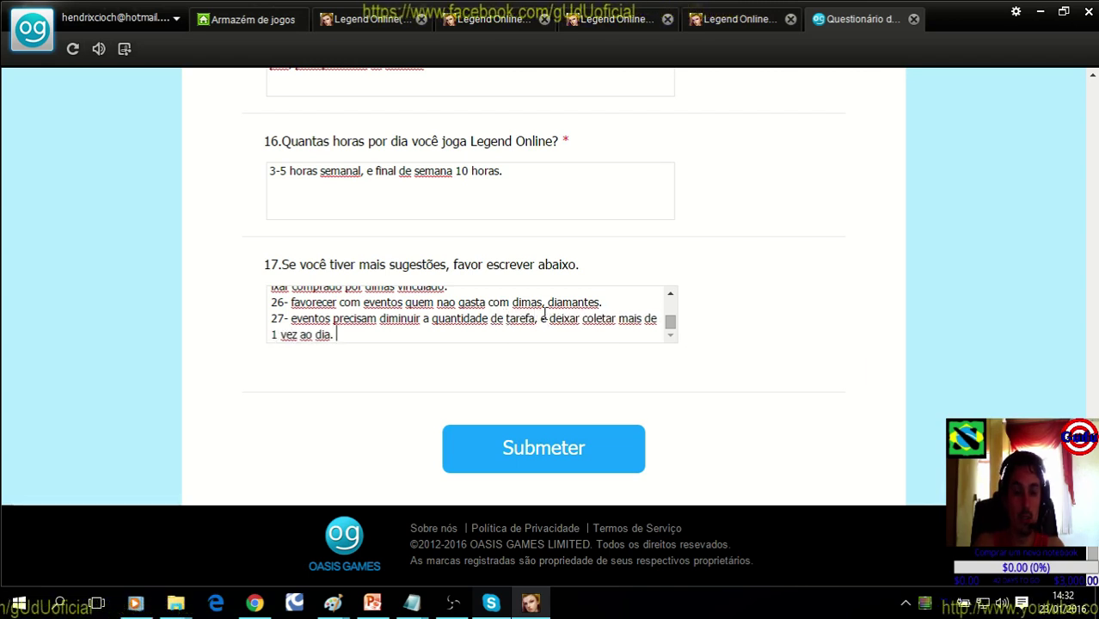
text(o)
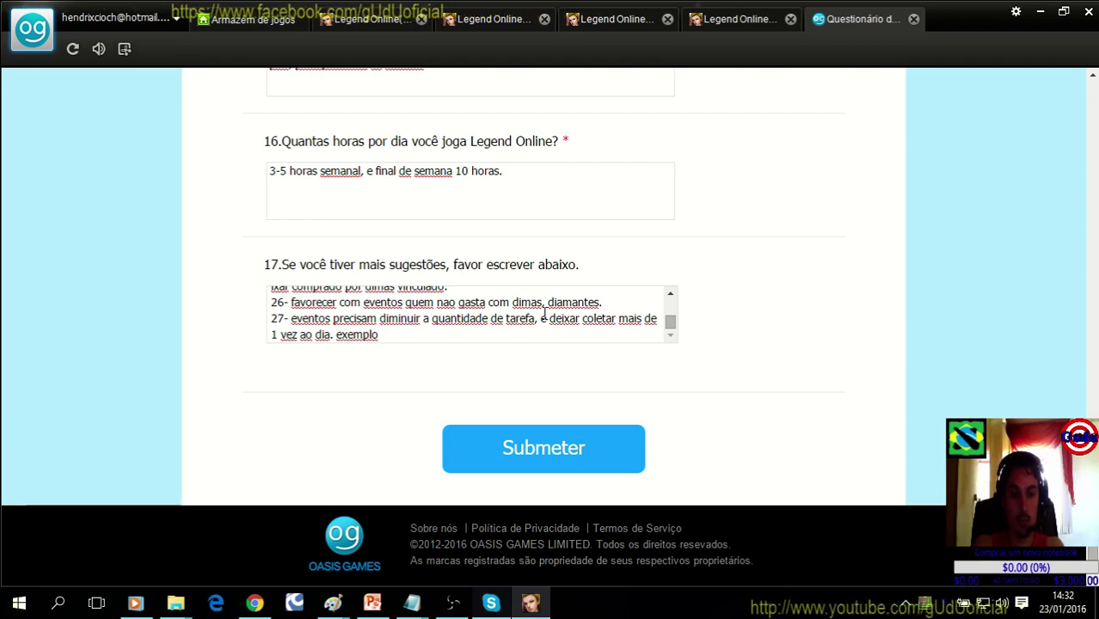
text(fortalec)
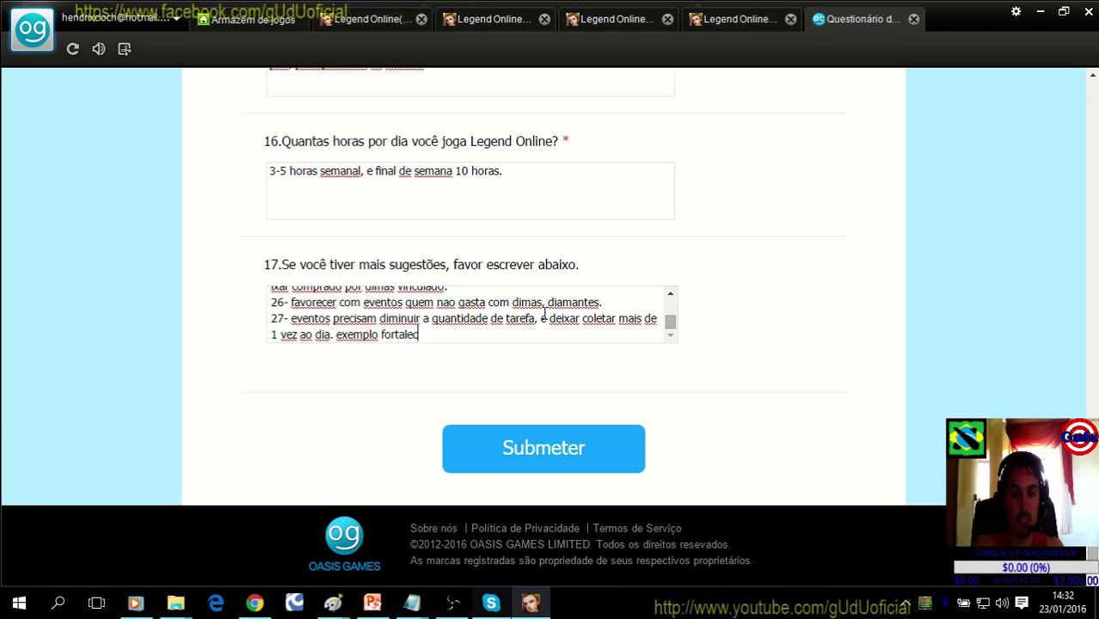
key(BackSpace)
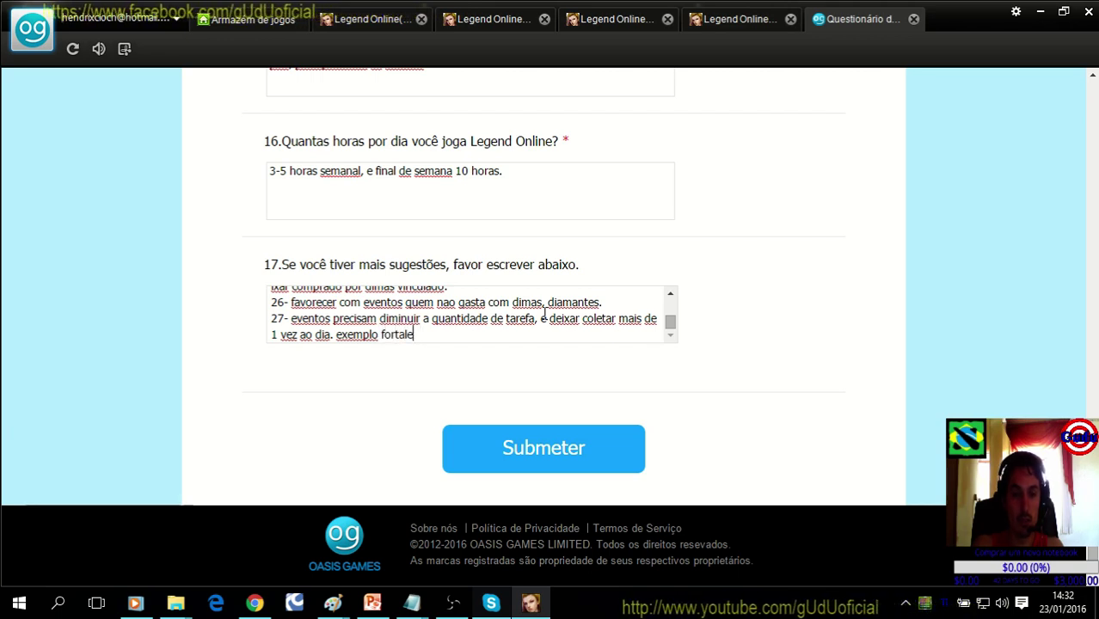
text(ça sua mo)
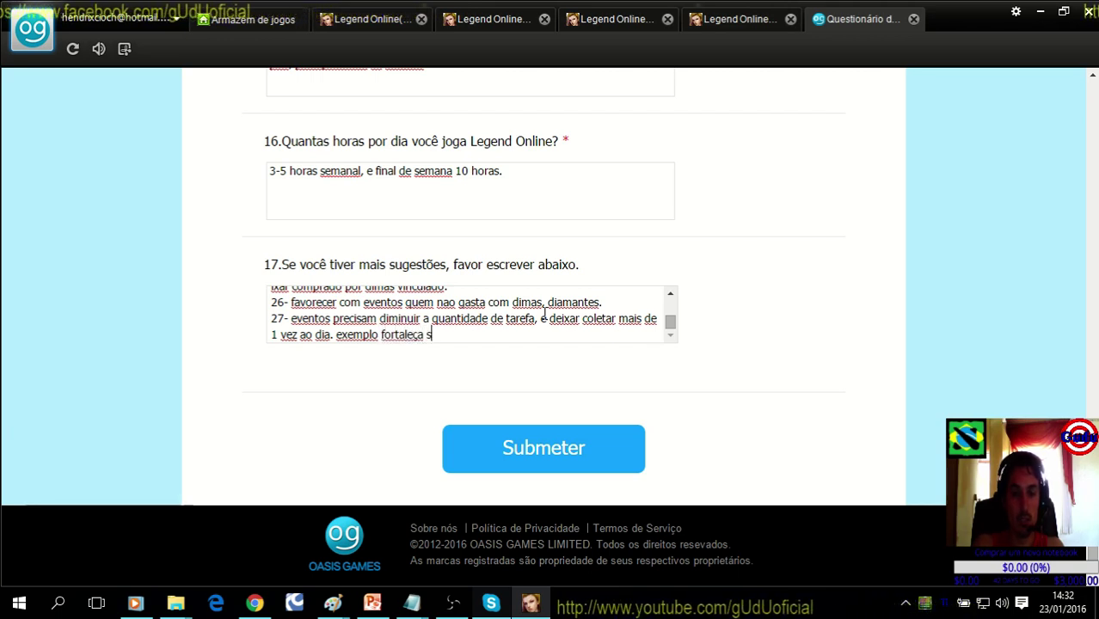
text(ntari)
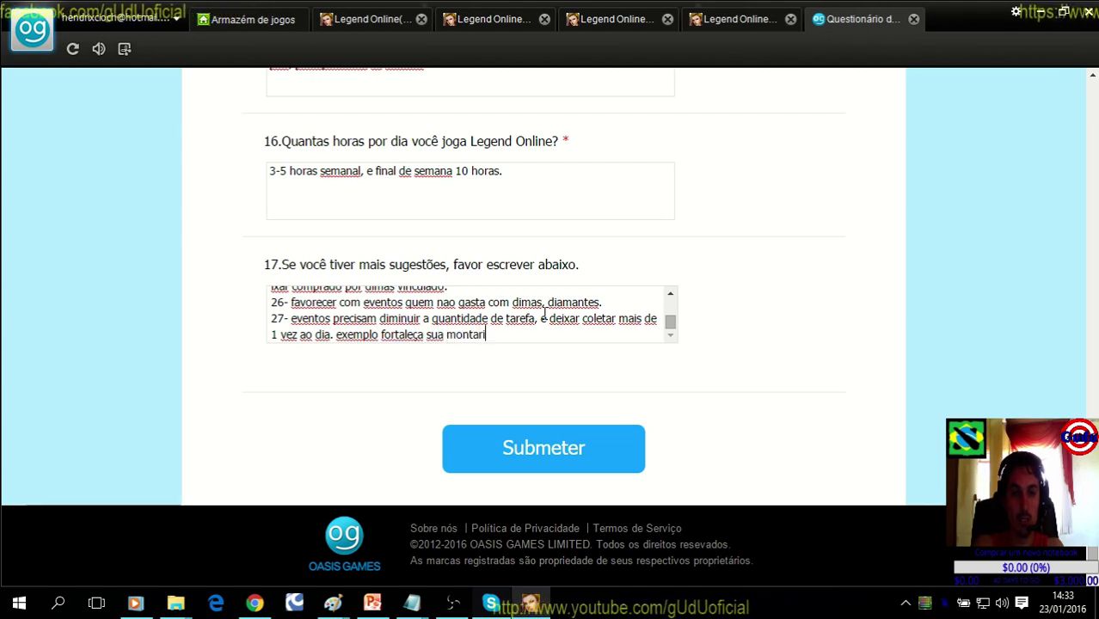
text(a 10x)
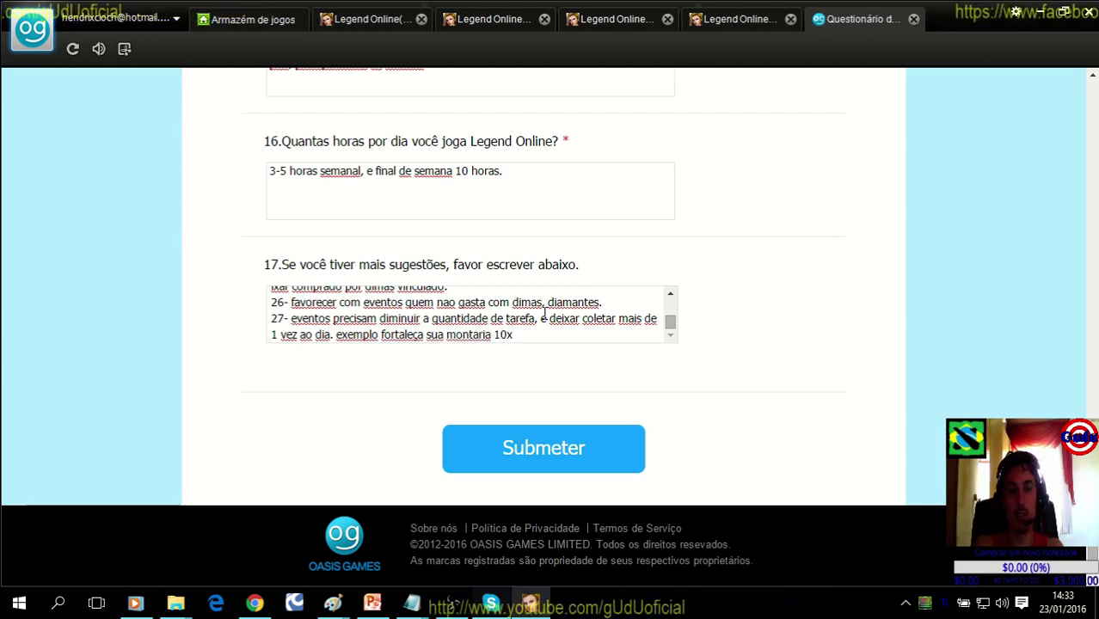
text(, ao inv)
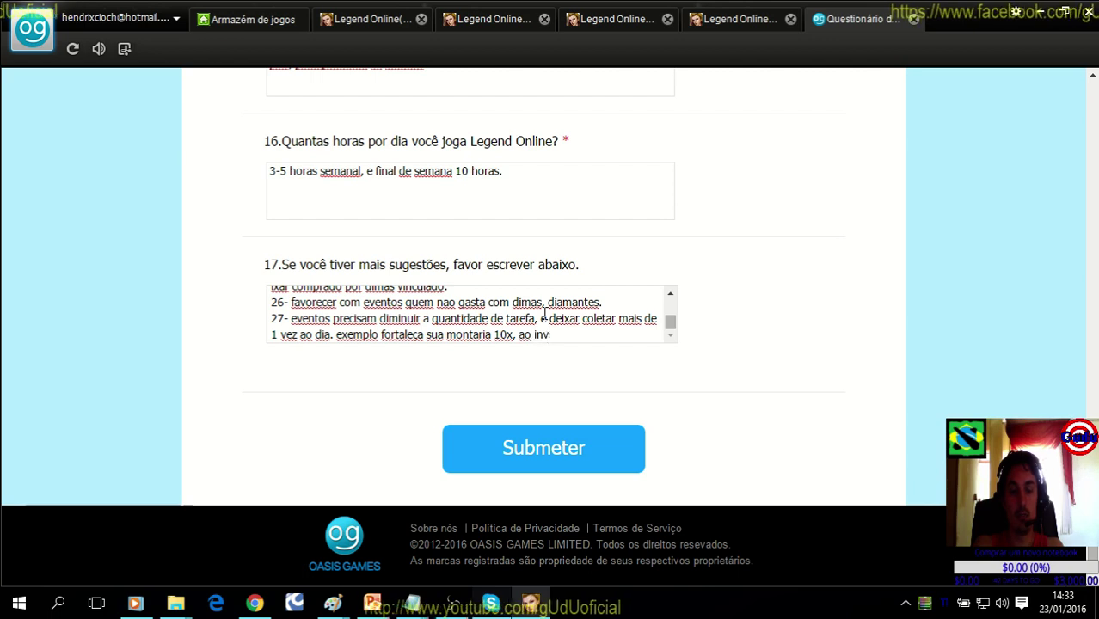
text(ez de 100)
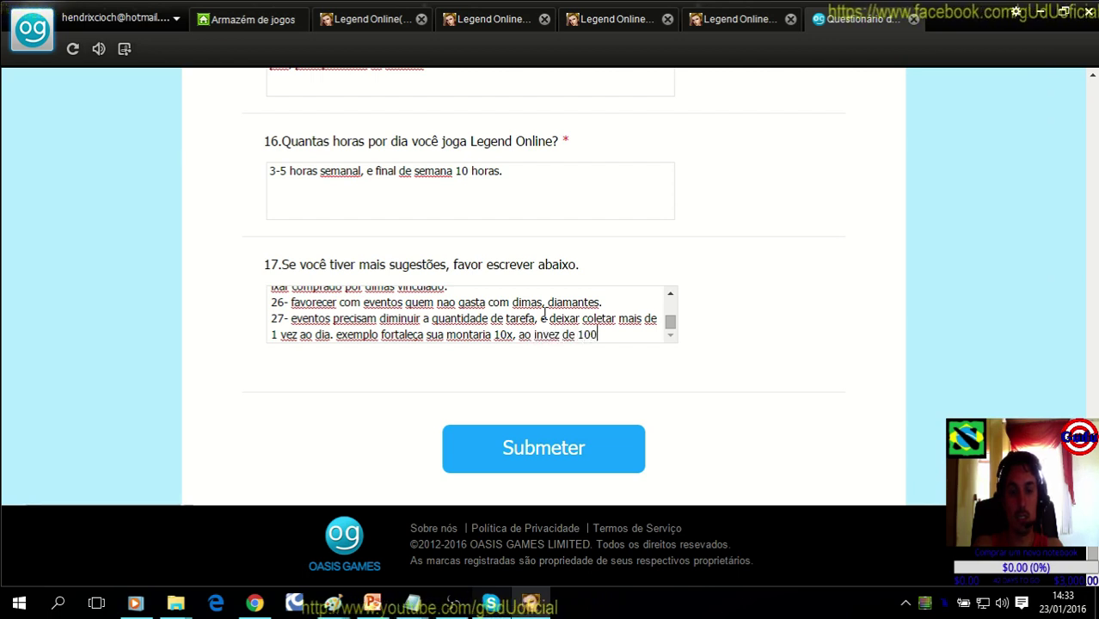
text( 200 1)
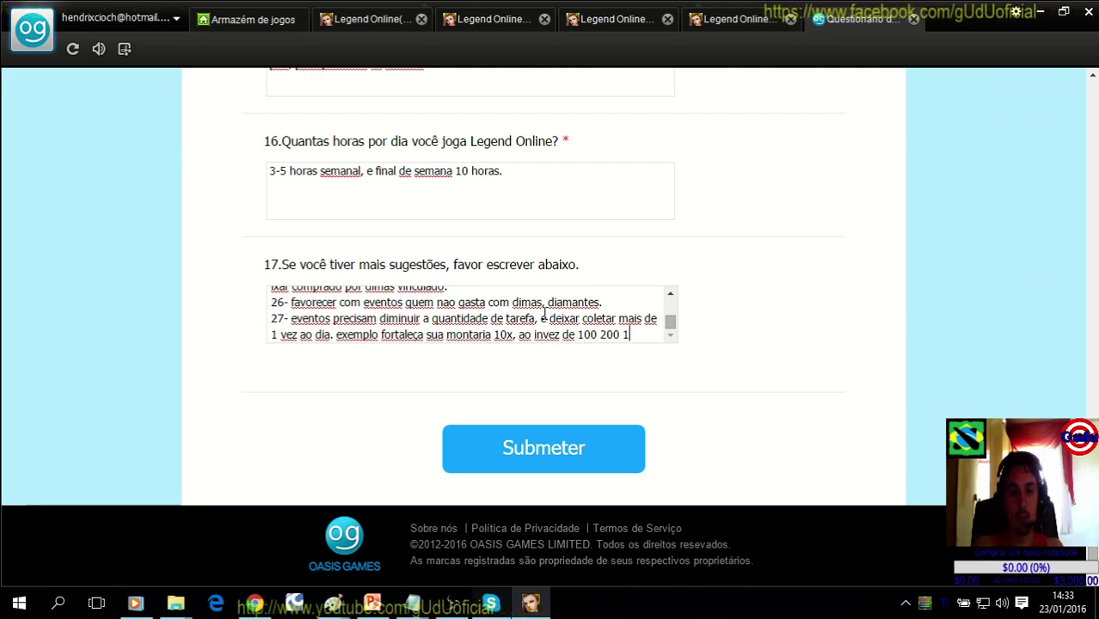
text(k, )
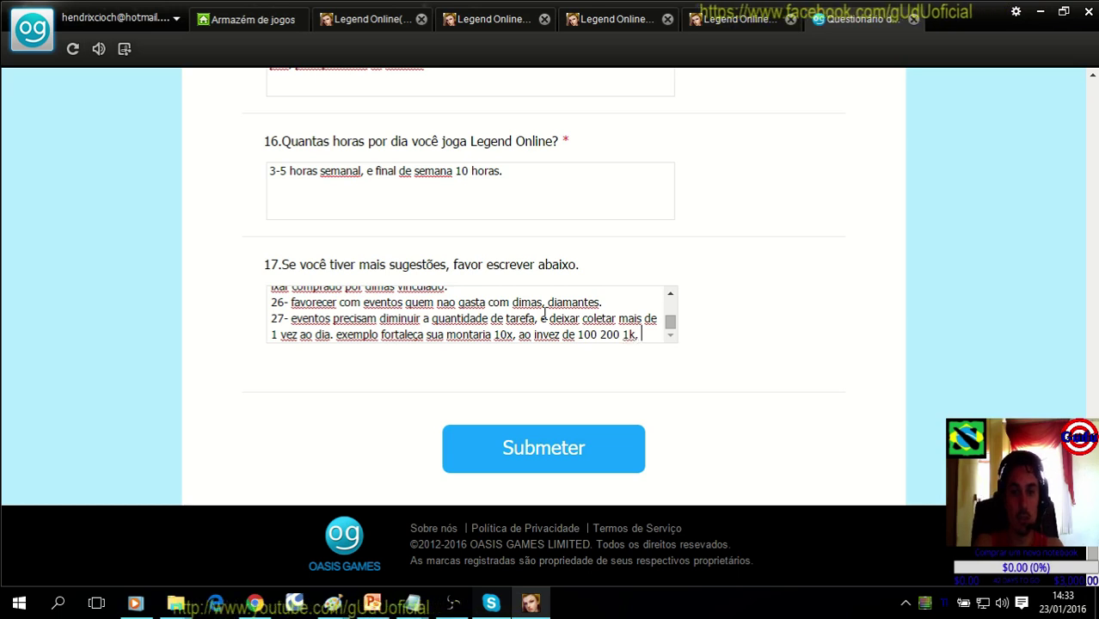
Complete suggestion 27 with "e pegar os premios mais de uma vez ao dia.".
text(e pegar os )
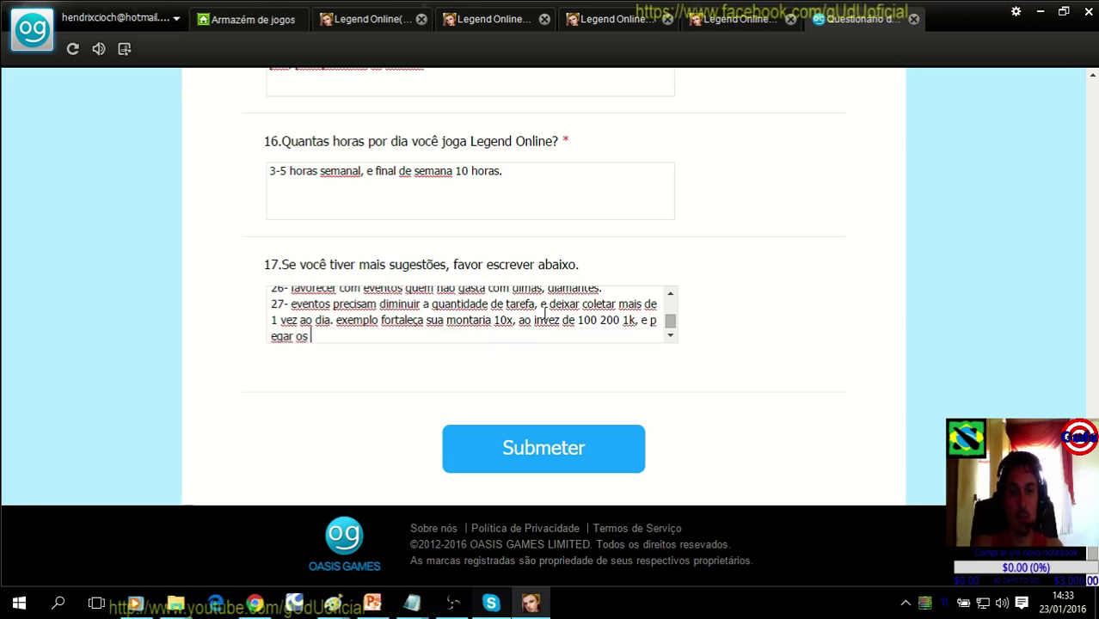
text(premios )
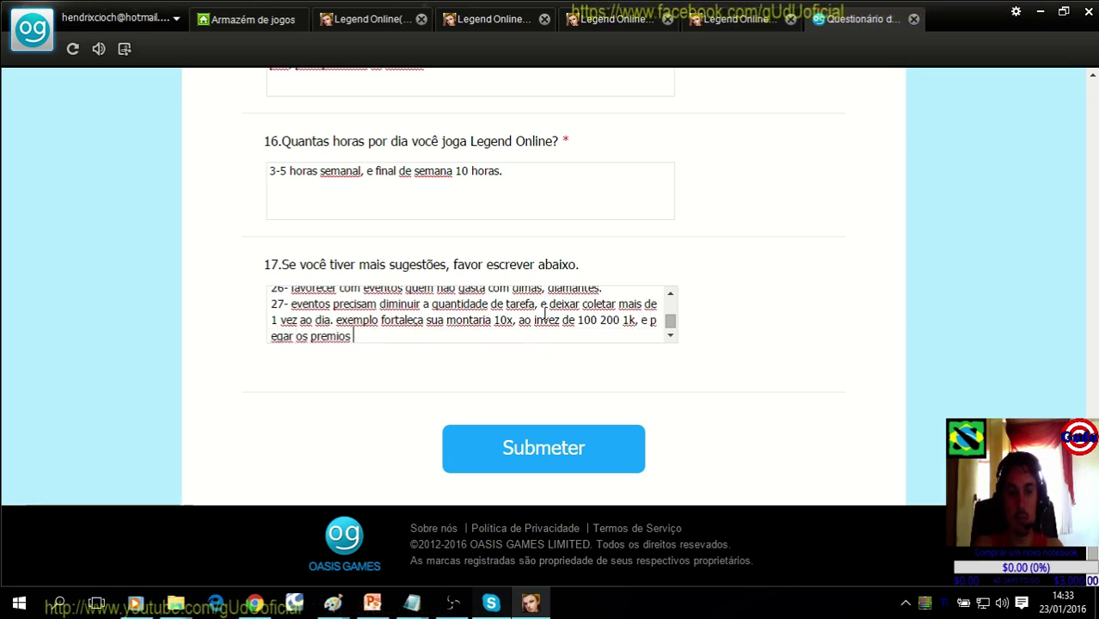
text(mais de )
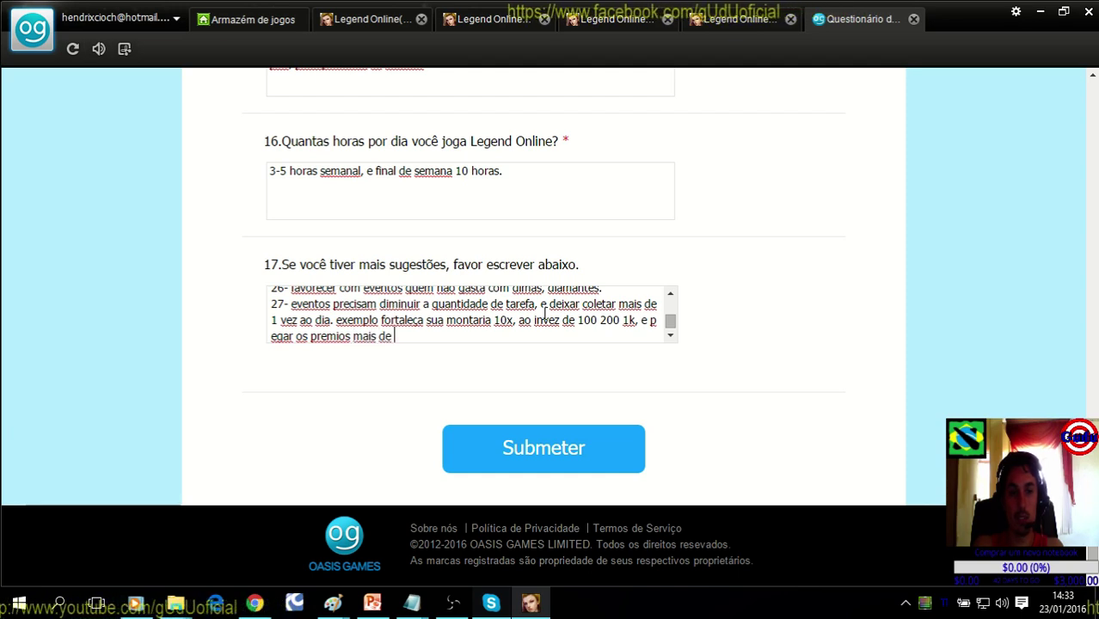
text(uma vez ao dia.)
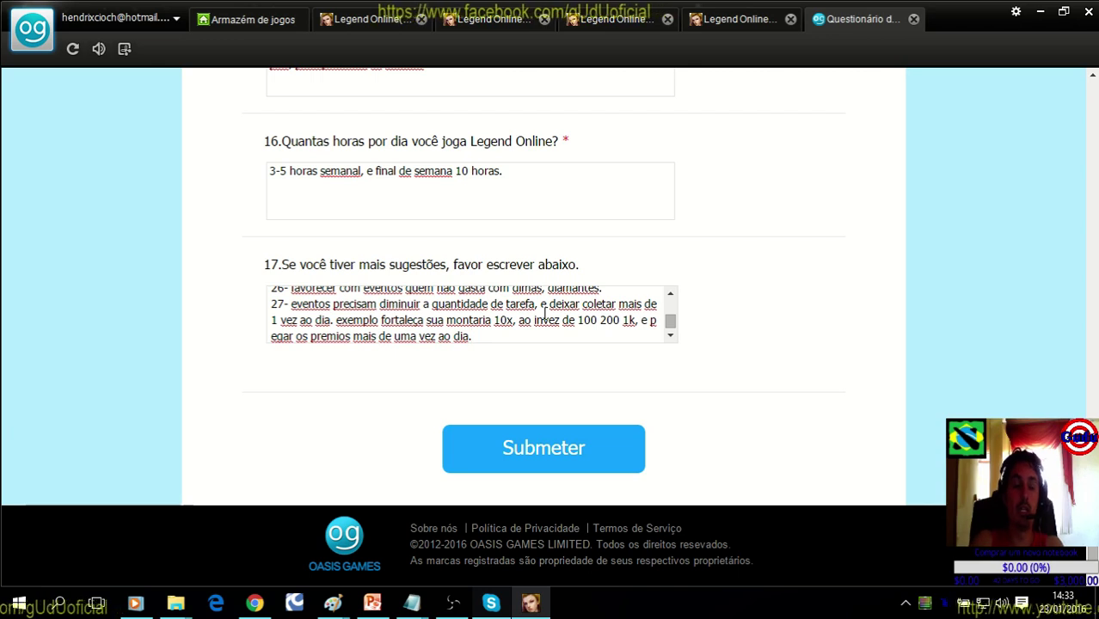
Submit the completed questionnaire and copy the activation code it issues.
click(631, 461)
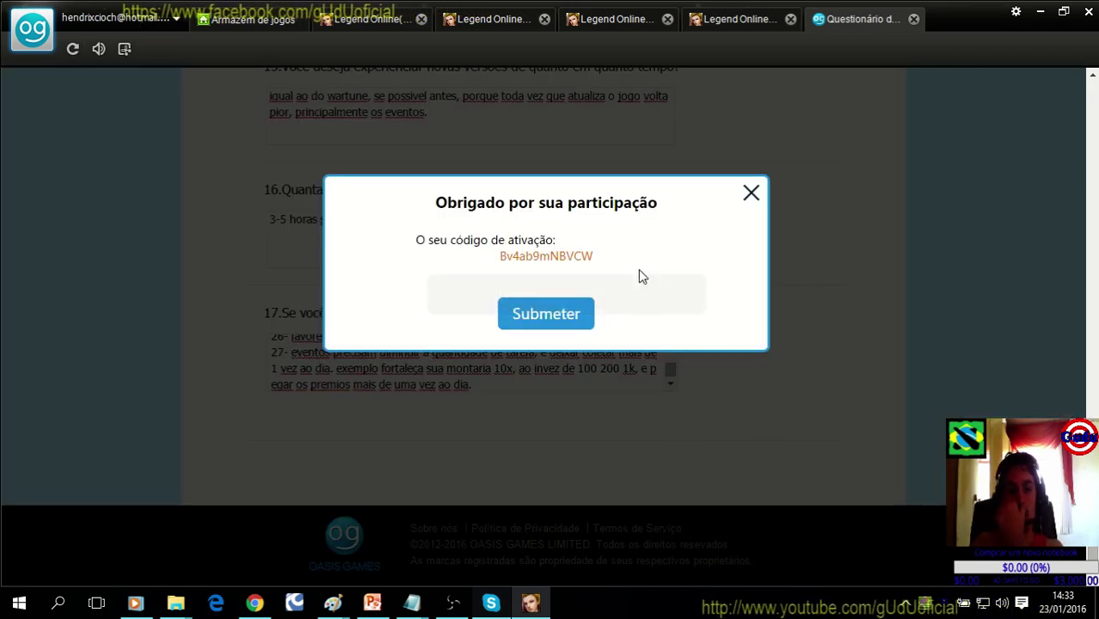
double_click(551, 257)
key(ctrl+c)
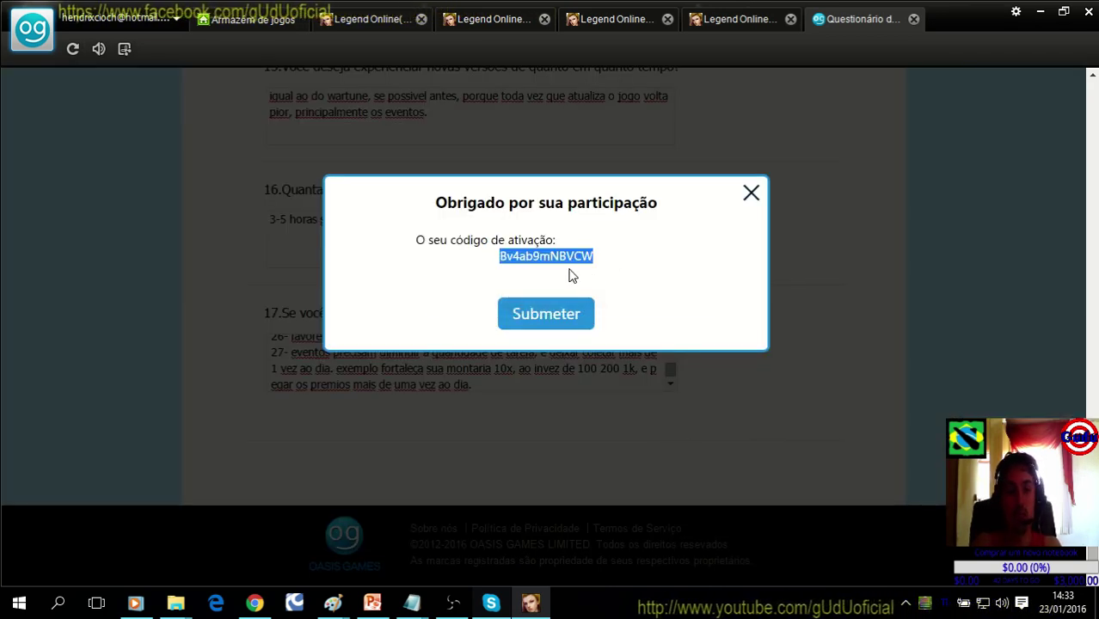
Switch to the first Legend Online game page and open Prêmio de Evento in the Eventos magníficos window.
click(367, 19)
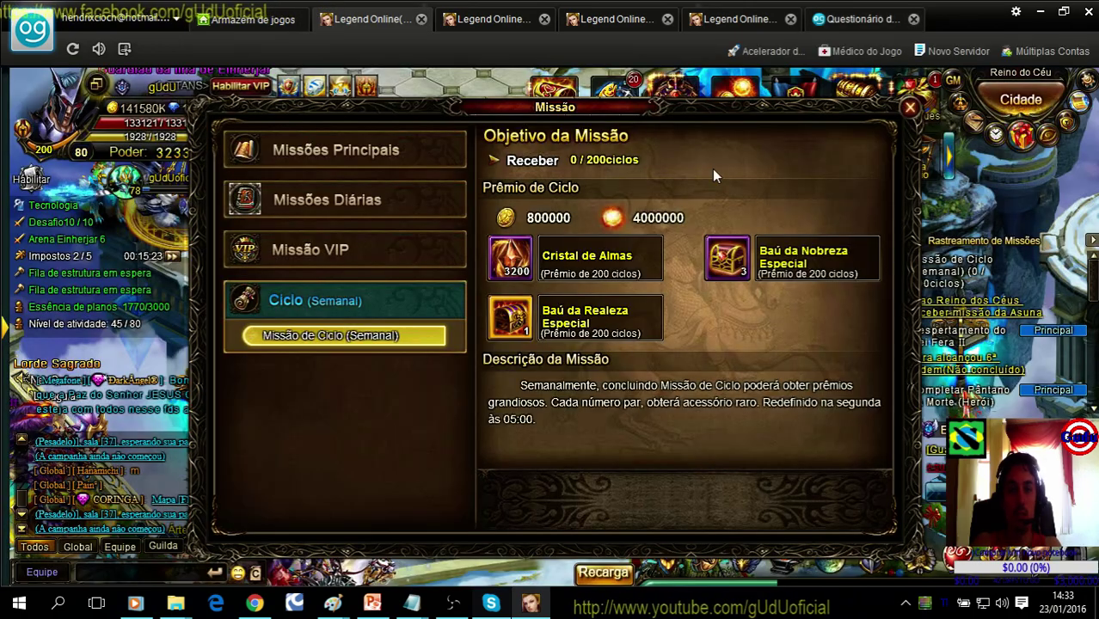
click(974, 125)
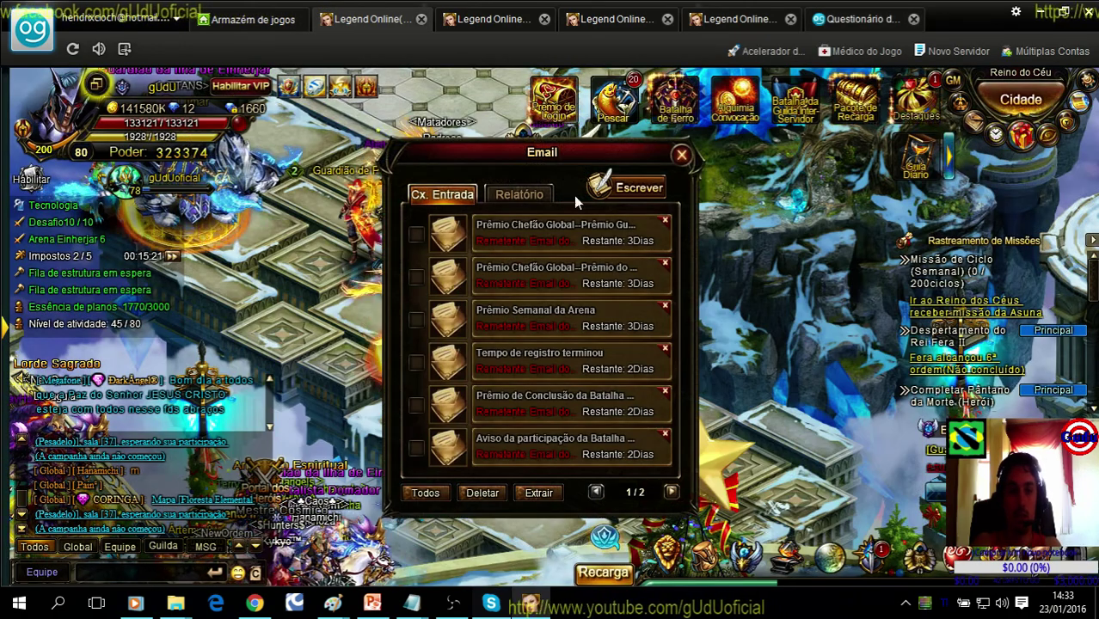
click(974, 125)
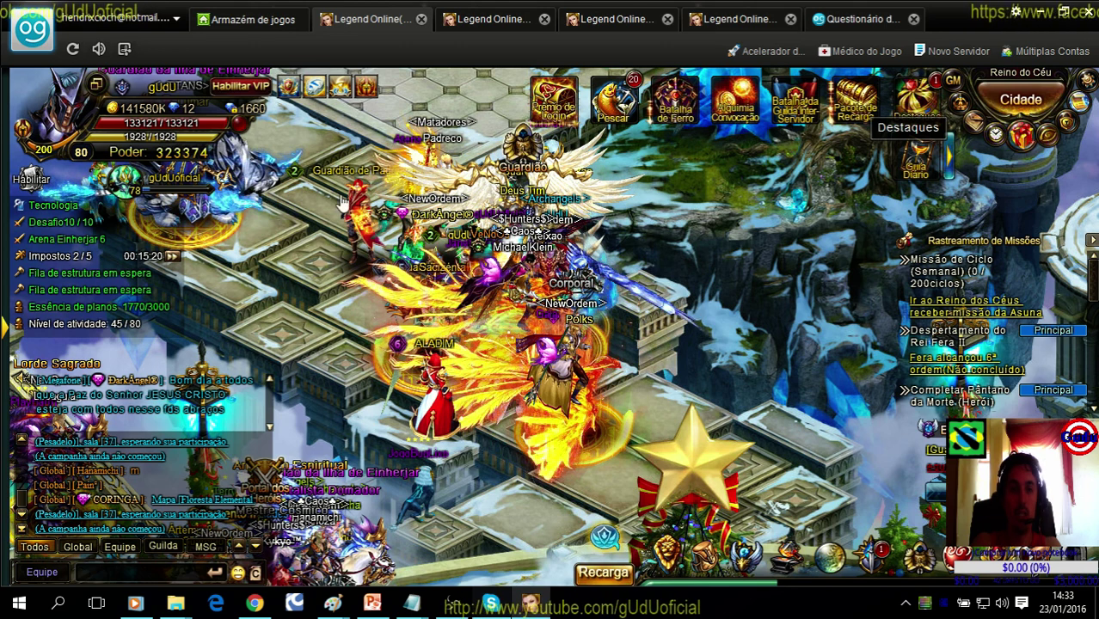
click(913, 102)
click(339, 495)
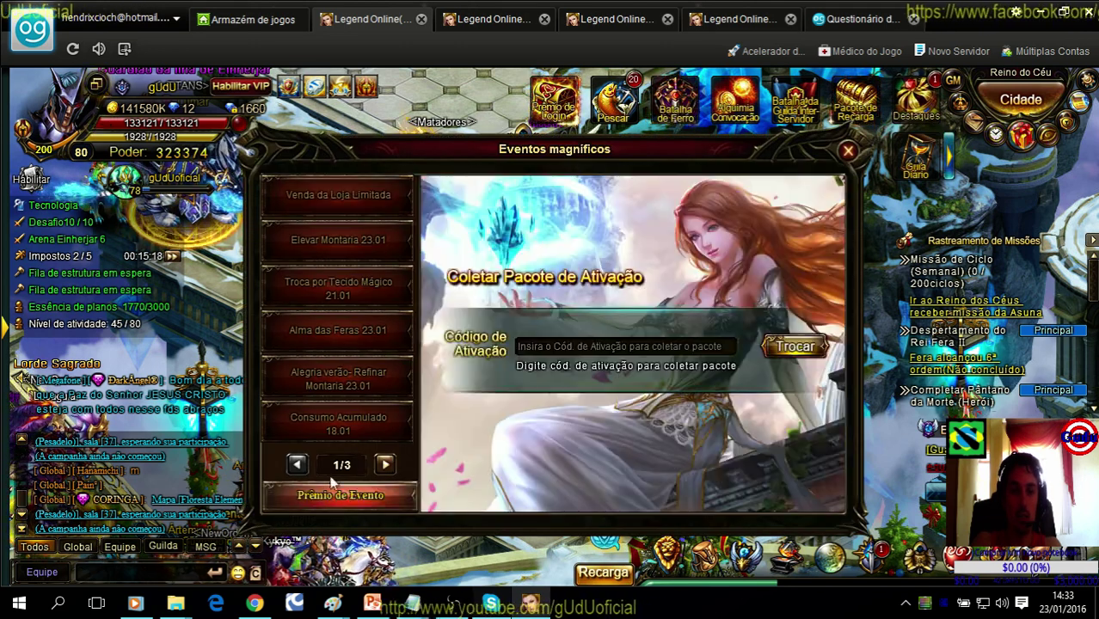
Paste the copied activation code into Código de Ativação and redeem the activation package.
click(596, 344)
key(ctrl+v)
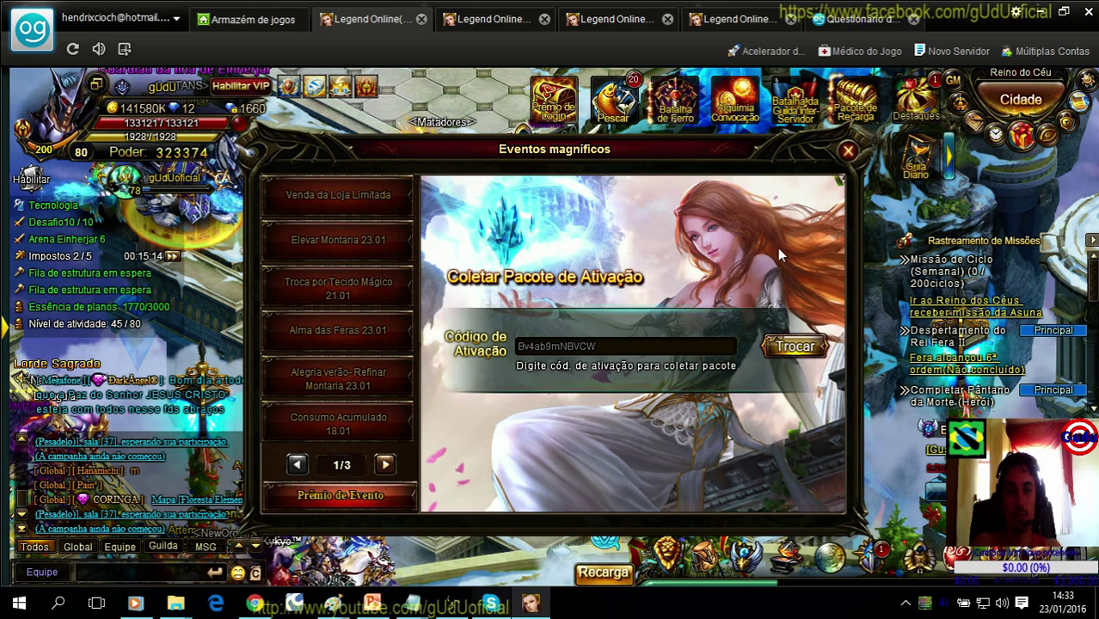
key(Return)
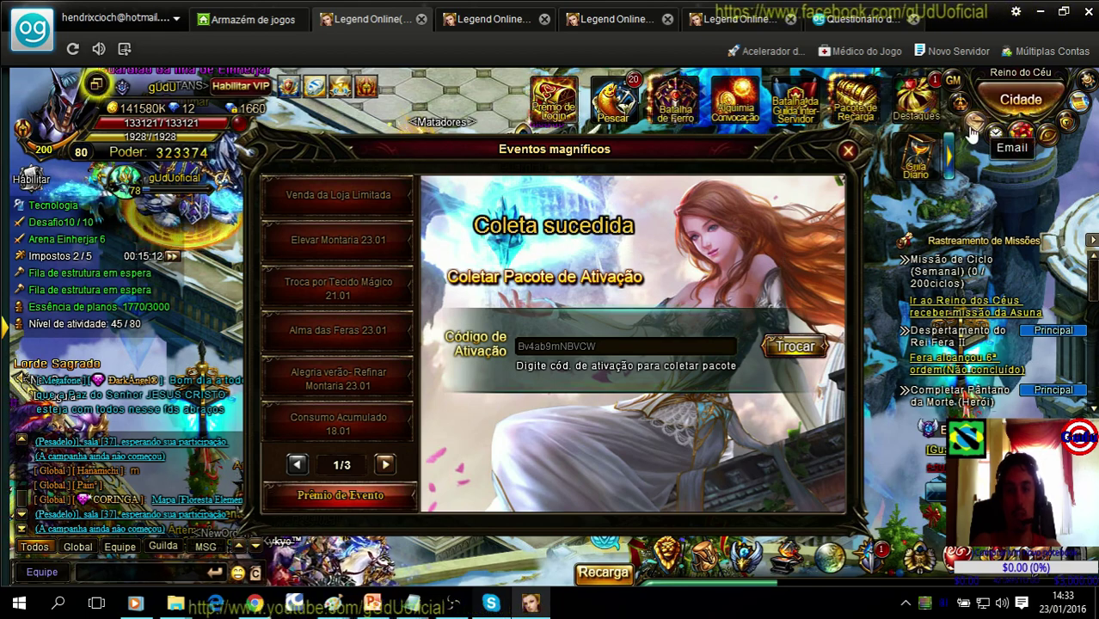
Open the "Pacote do Questionário da V.4.5" message in the game mailbox and examine its attached reward items.
click(1079, 101)
click(527, 231)
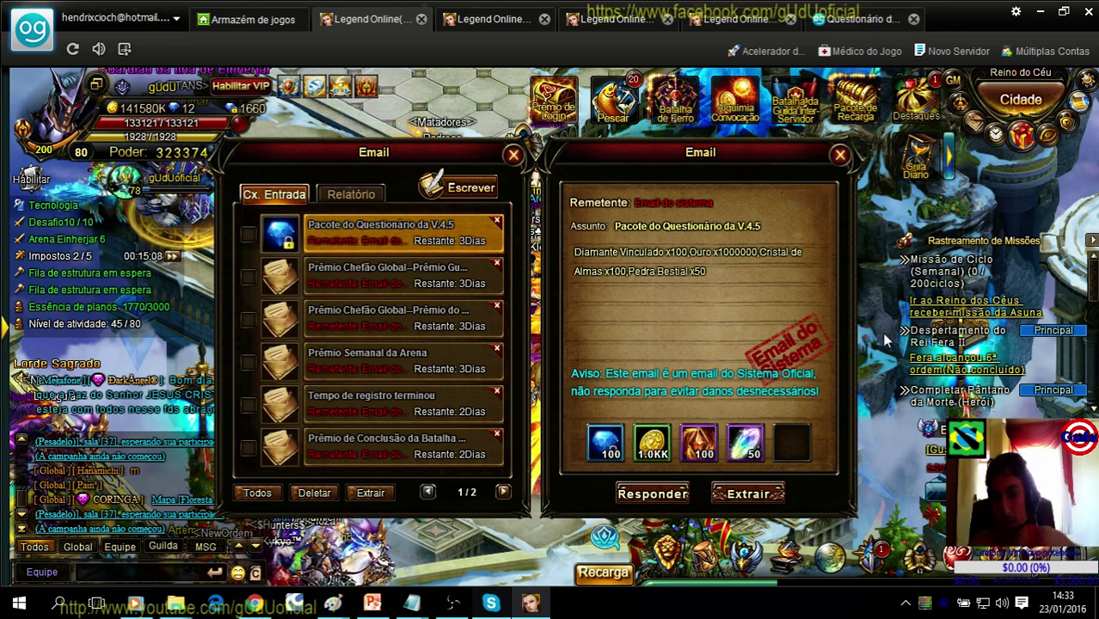
mouse_move(695, 463)
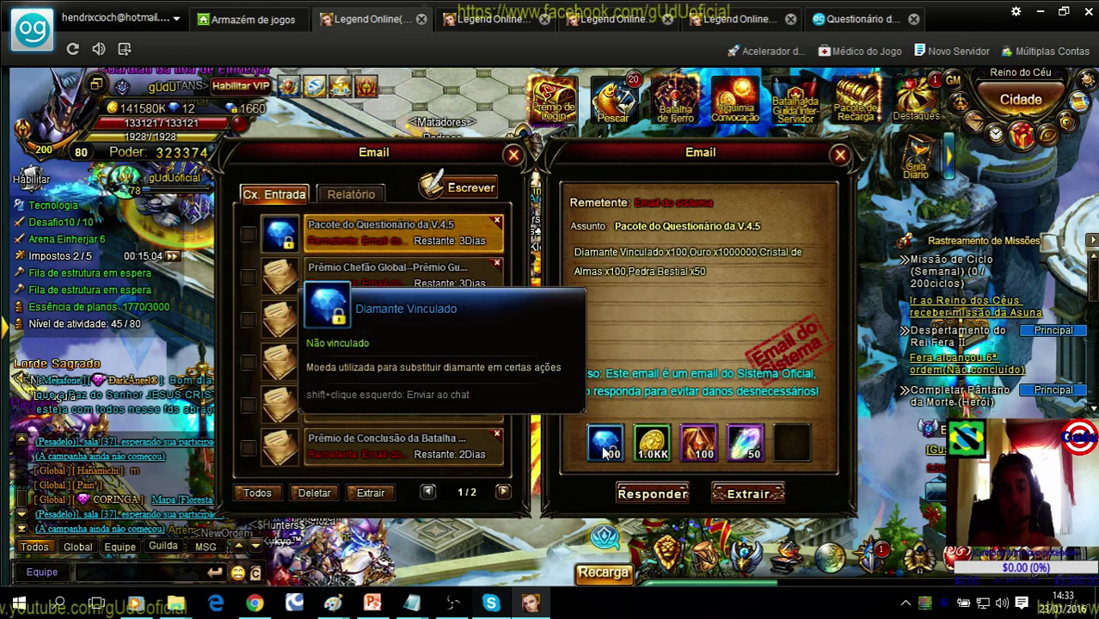
mouse_move(650, 448)
mouse_move(755, 452)
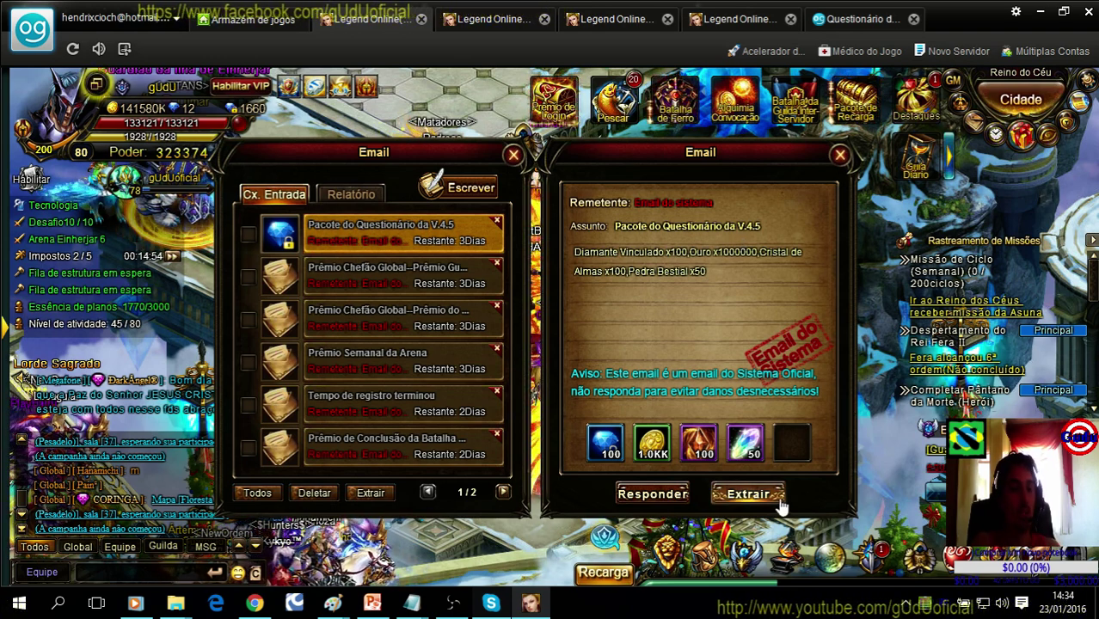
Extract the reward items attached to the "Pacote do Questionário da V.4.5" message.
click(749, 495)
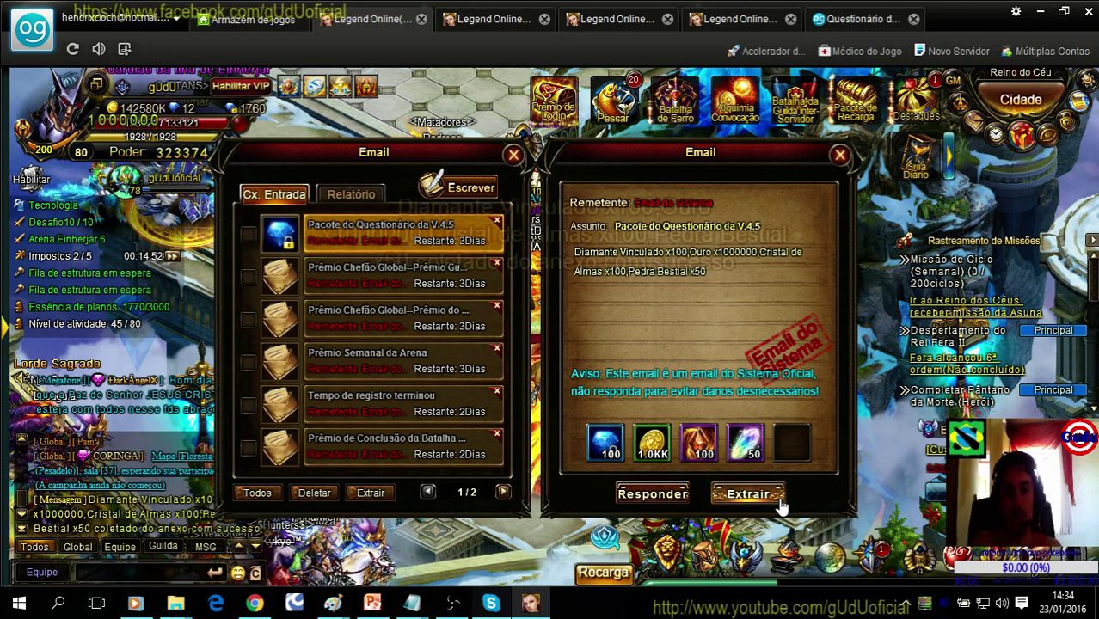
Check the questionnaire page briefly, and on the second Legend Online game page close the Equipamentos window.
click(851, 24)
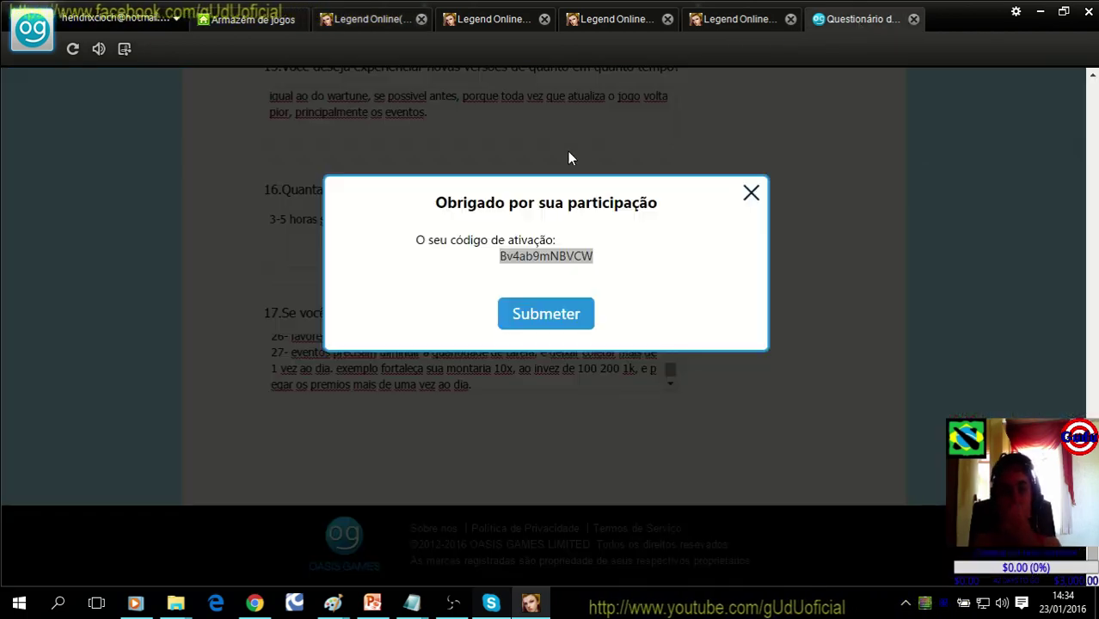
click(498, 20)
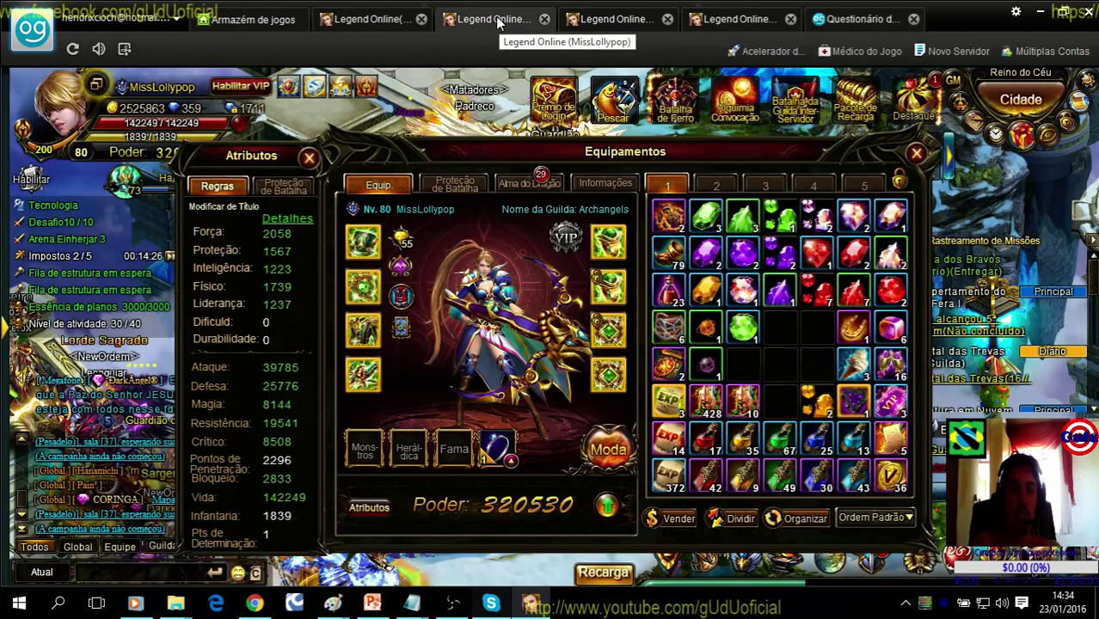
click(917, 154)
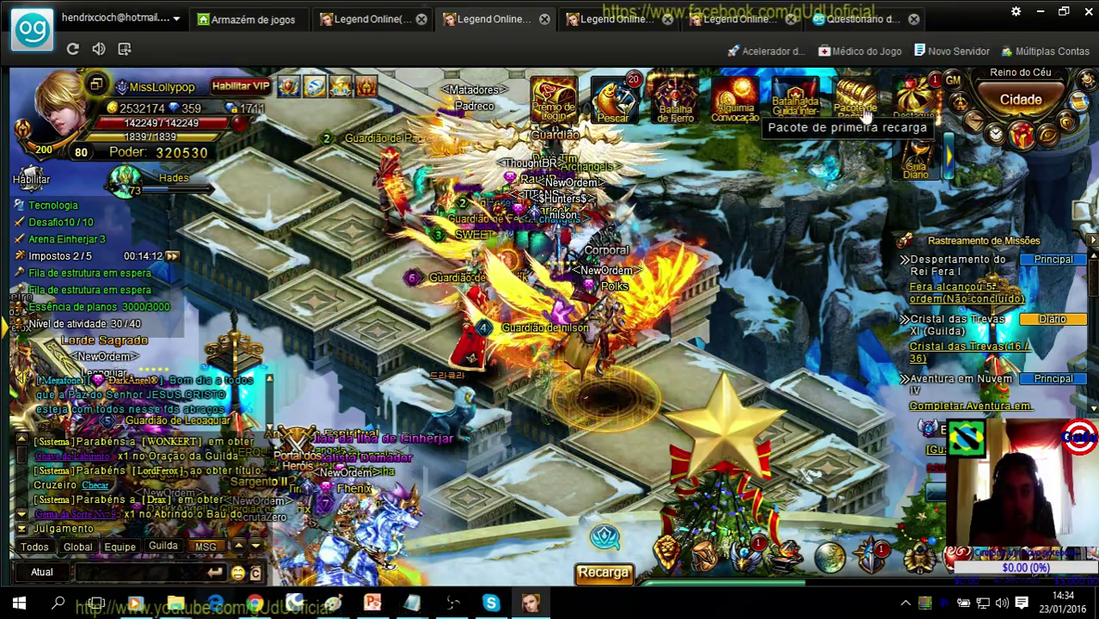
Look back over the submitted questionnaire's introduction and first answers, and switch to Open Broadcaster Software.
click(862, 20)
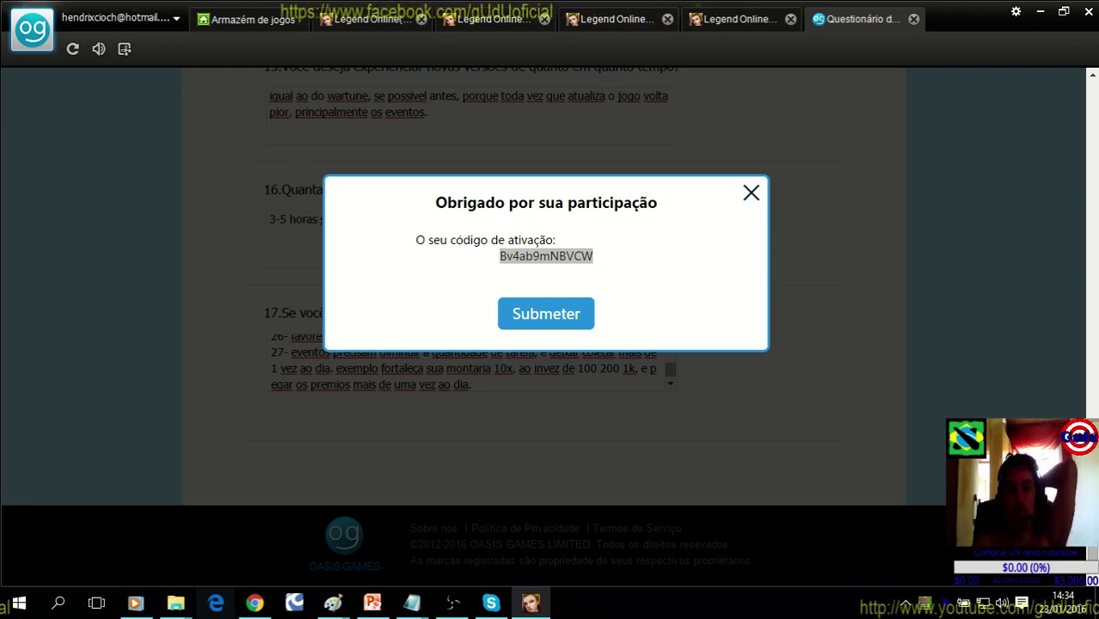
scroll(1095, 127, up, 15)
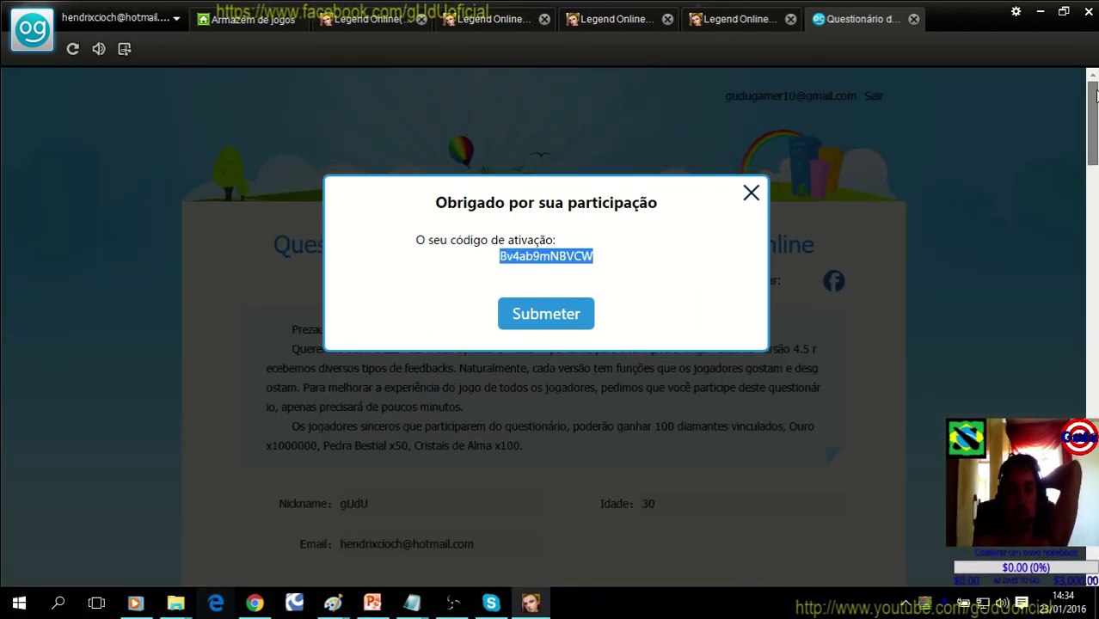
drag(1095, 126, 1094, 156)
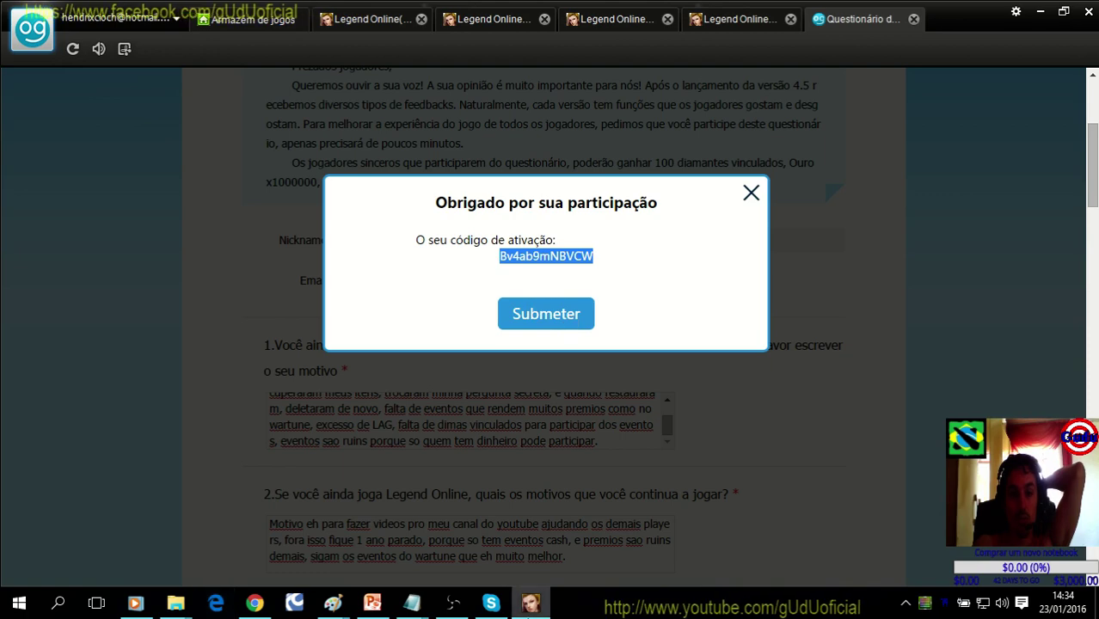
click(442, 609)
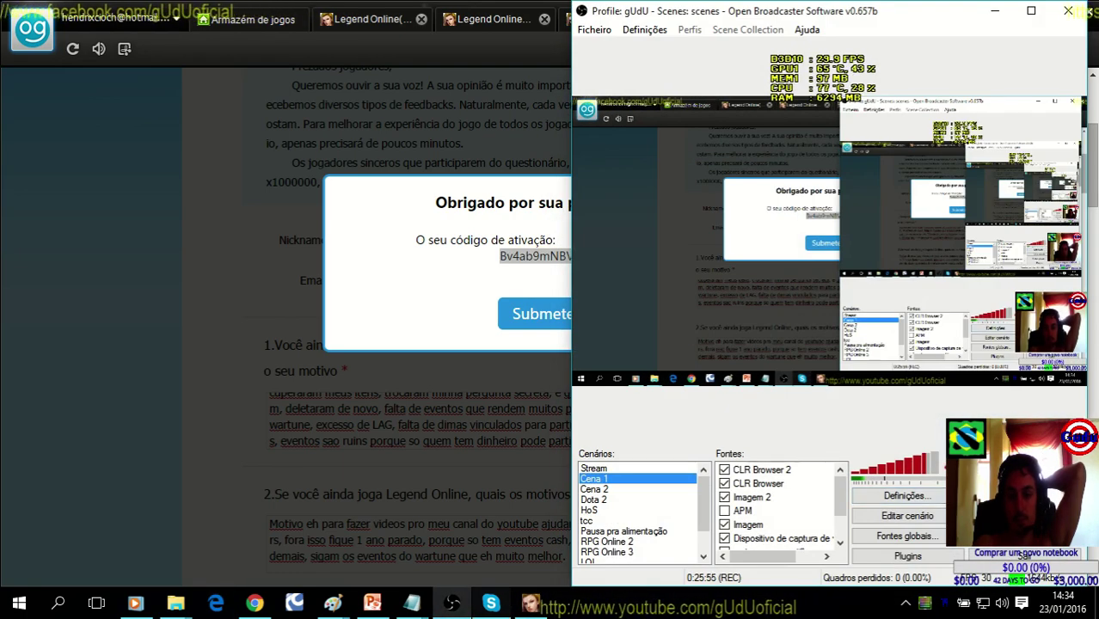